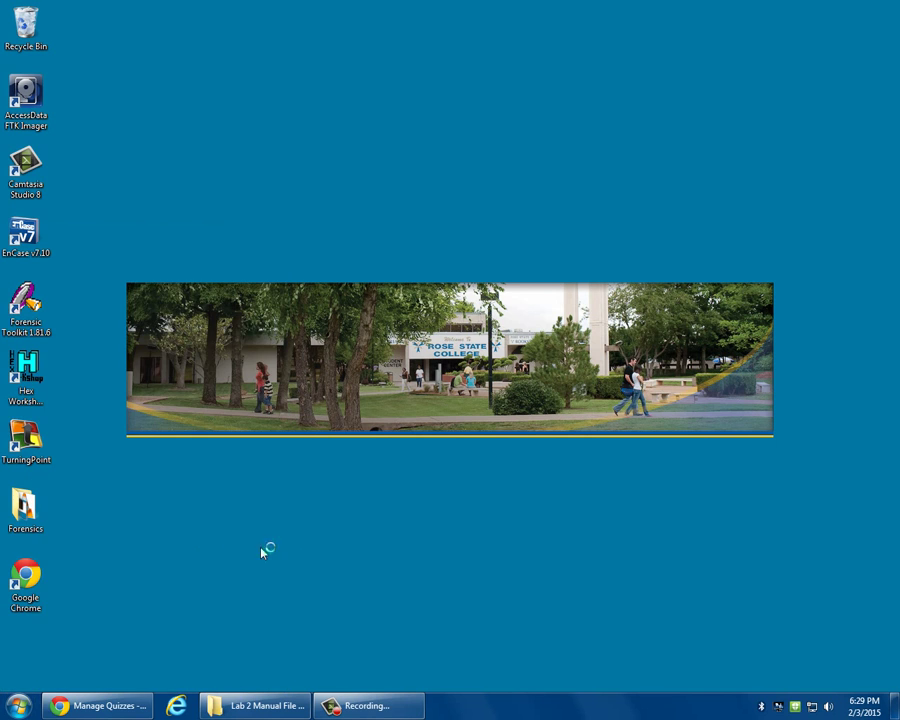
Review the disk image files in the Lab 2 Manual File Recovery folder and return to FTK Imager
click(262, 705)
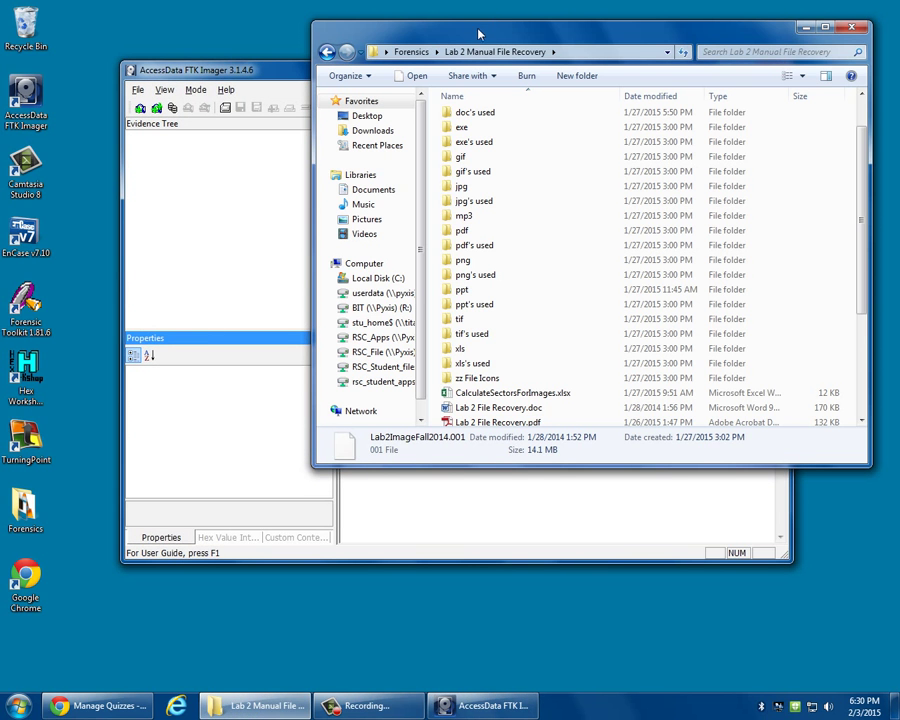
scroll(500, 290, down, 4)
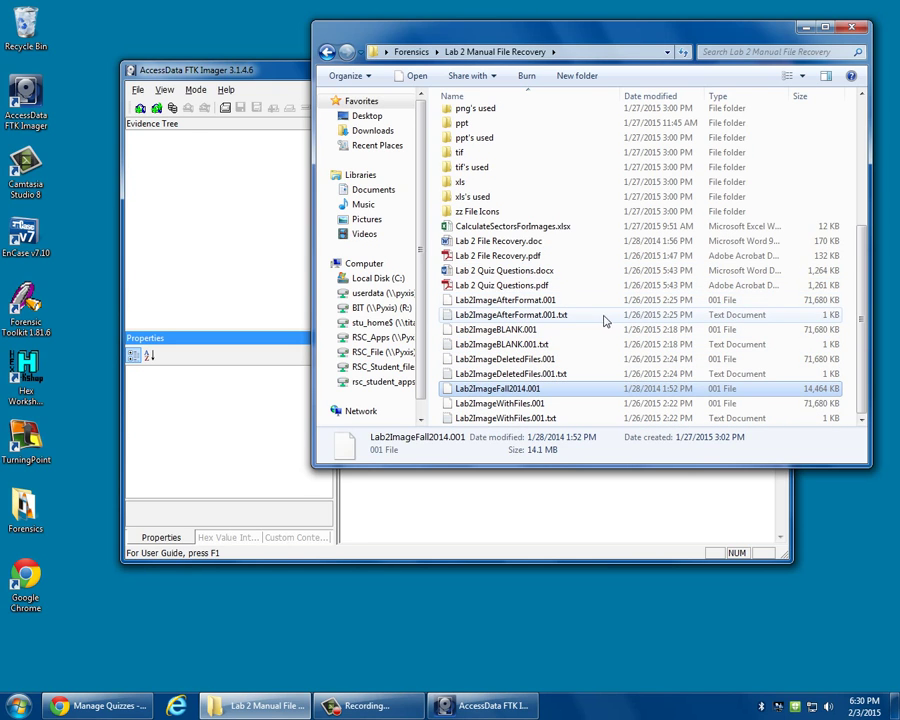
click(210, 72)
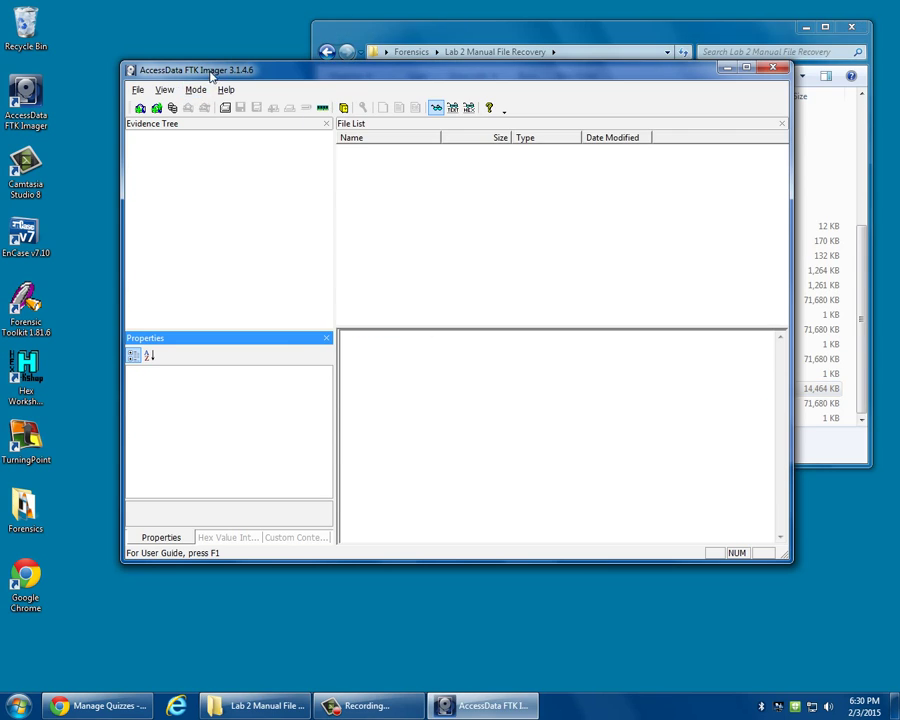
Add Lab2ImageWithFiles.001 from the Lab 2 Manual File Recovery folder as an Image File evidence item
click(139, 89)
click(150, 106)
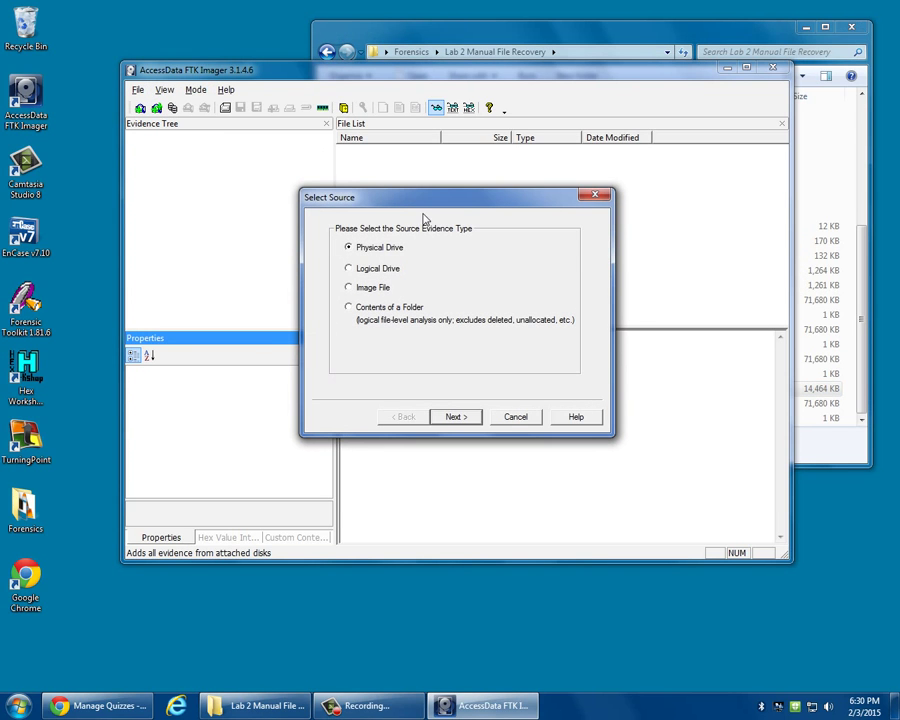
click(375, 288)
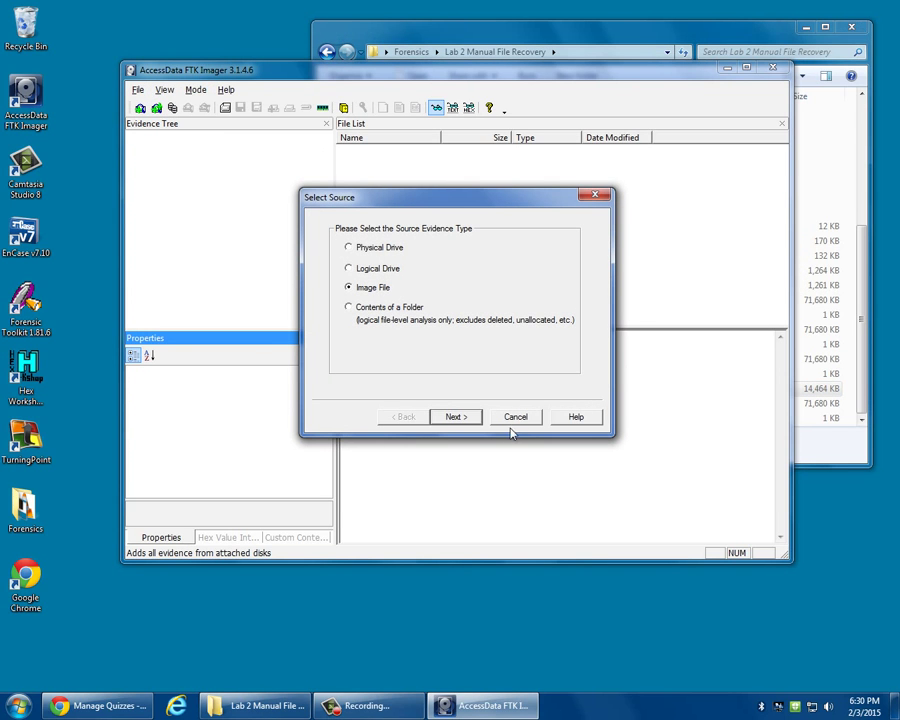
click(455, 417)
click(527, 299)
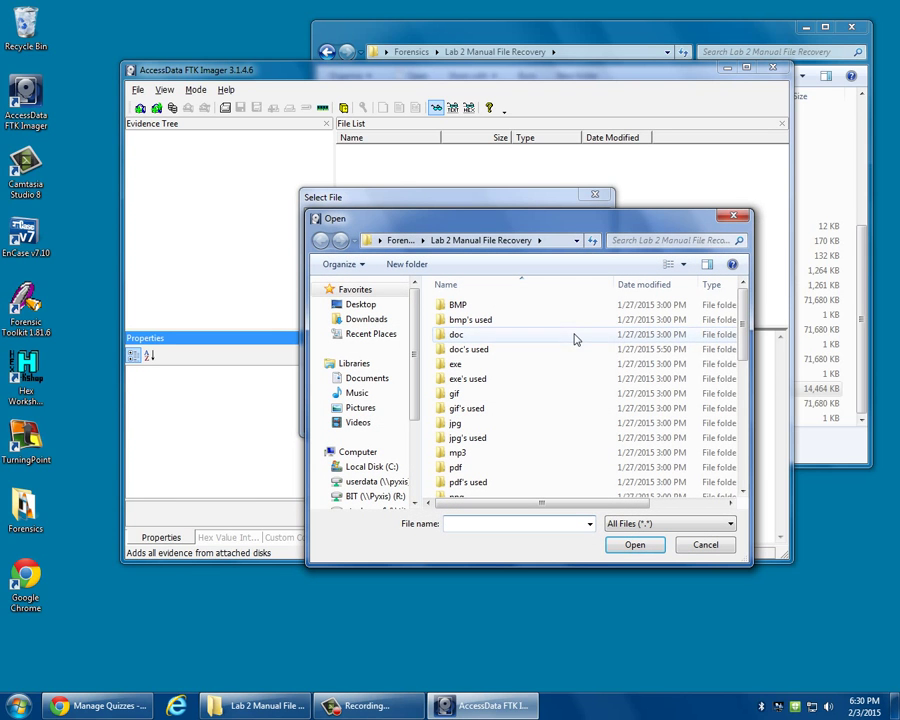
drag(743, 319, 744, 446)
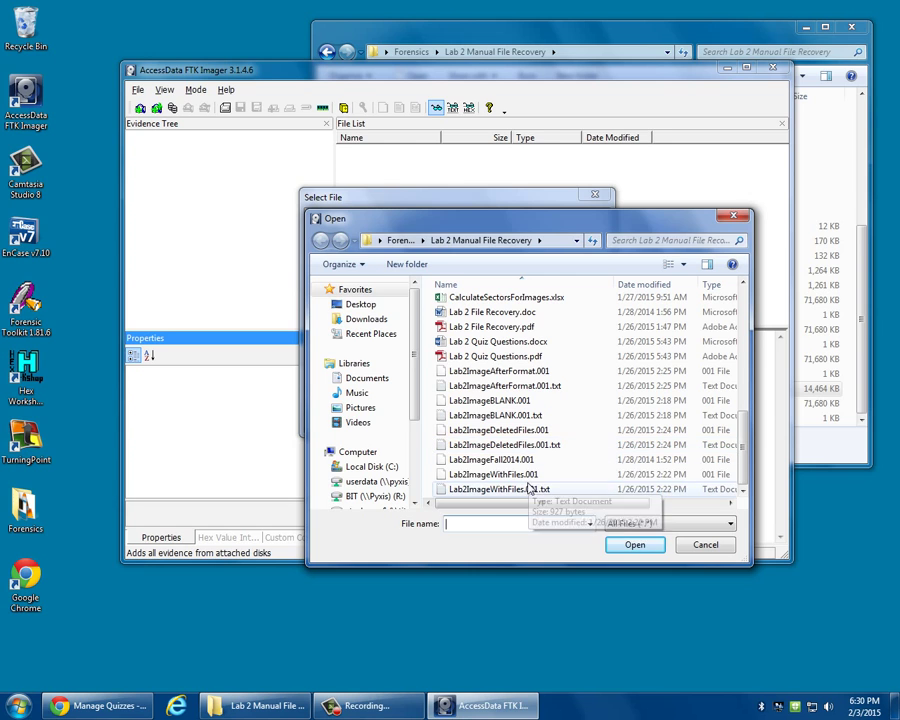
click(495, 474)
click(634, 545)
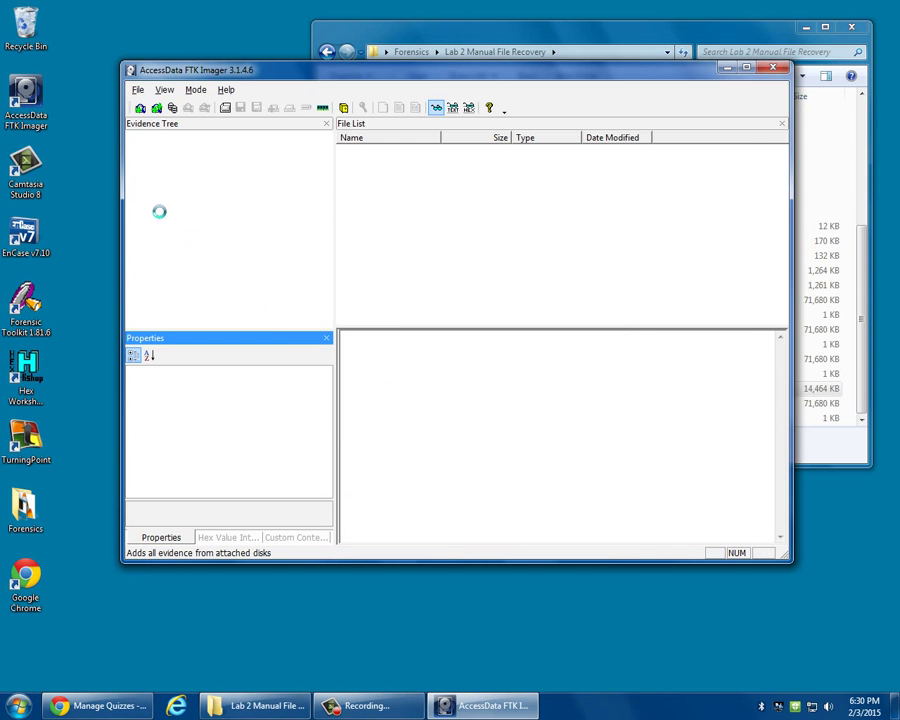
Add Lab2ImageAfterFormat.001 from the same folder as a second Image File evidence item
click(139, 90)
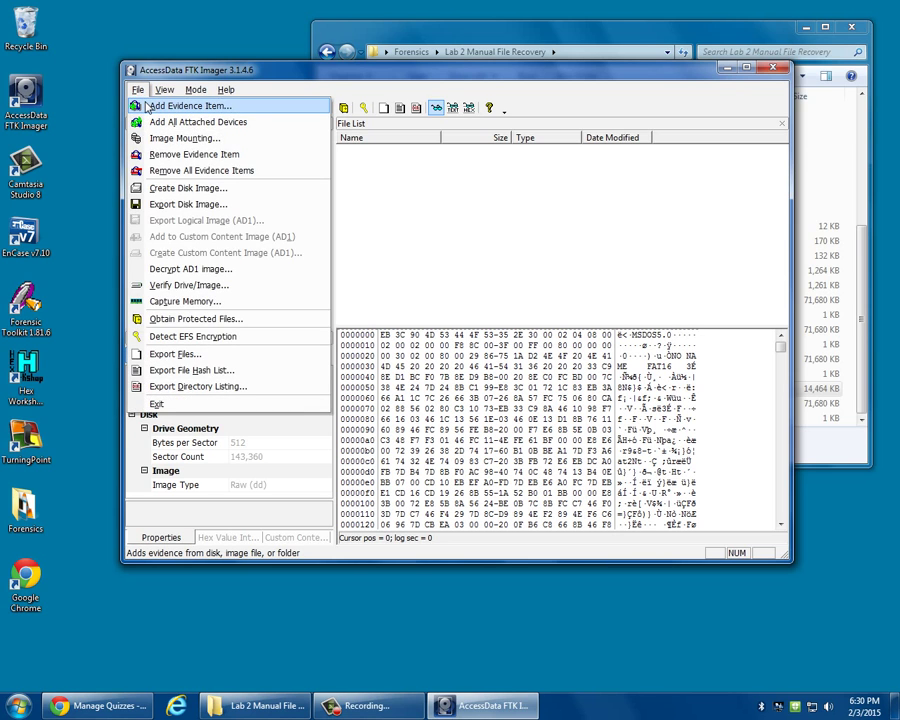
click(150, 105)
click(376, 287)
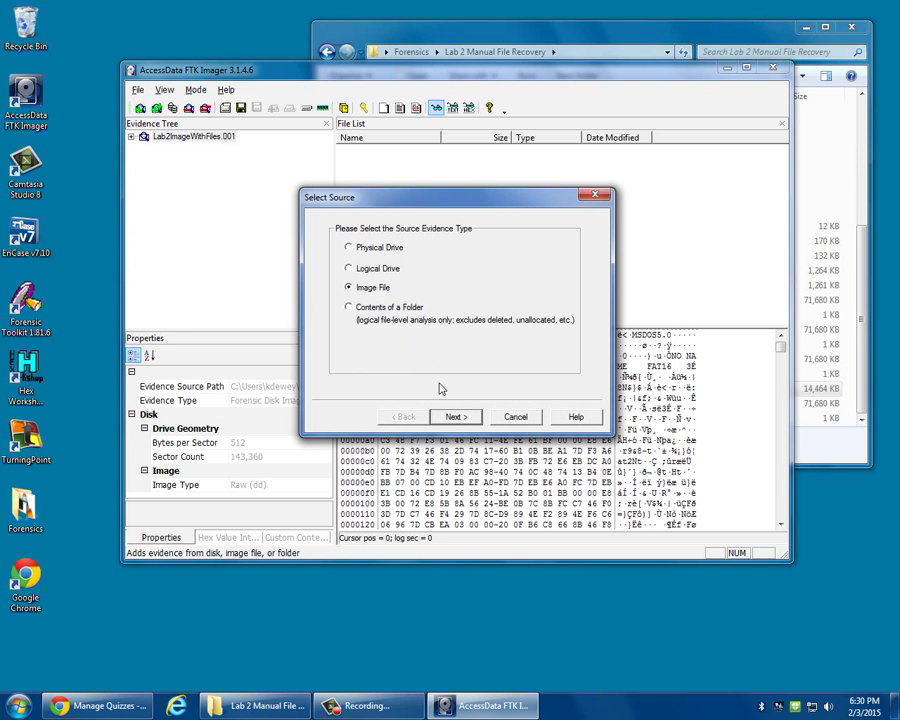
click(455, 416)
click(548, 300)
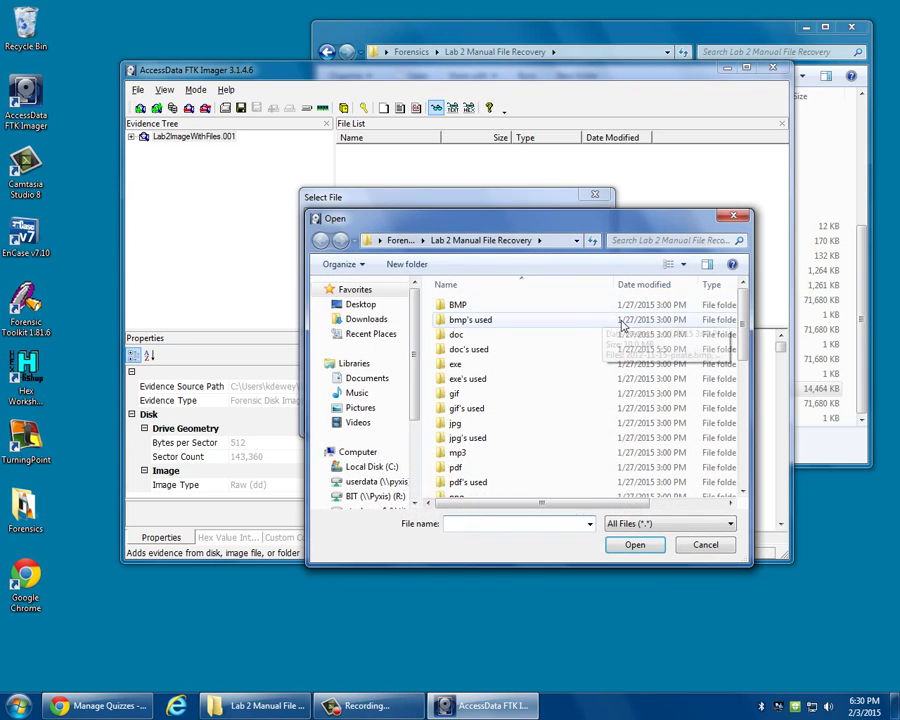
scroll(612, 320, down, 10)
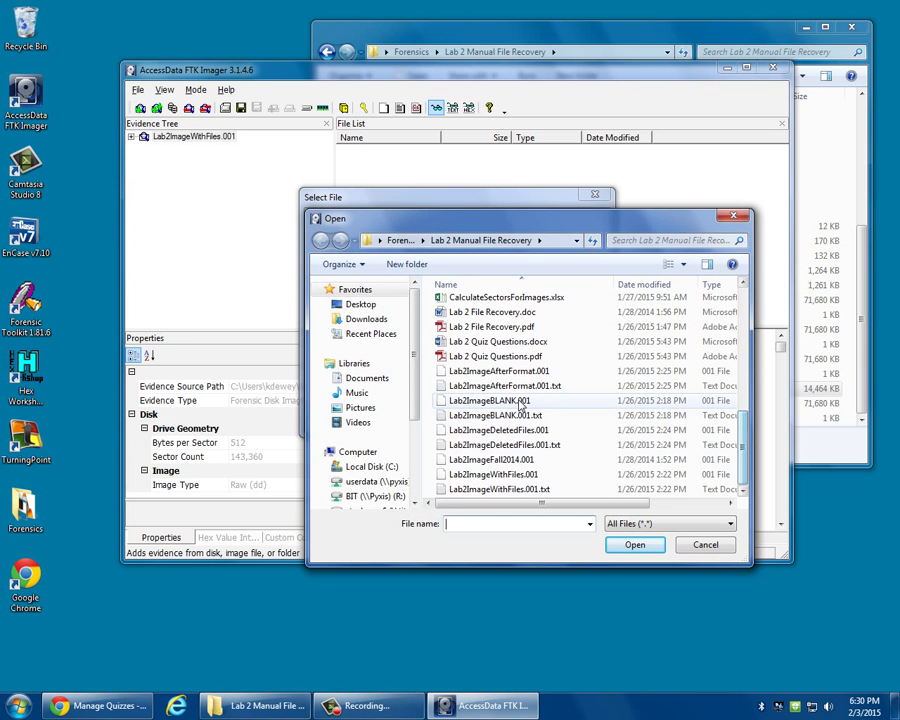
click(498, 371)
click(636, 546)
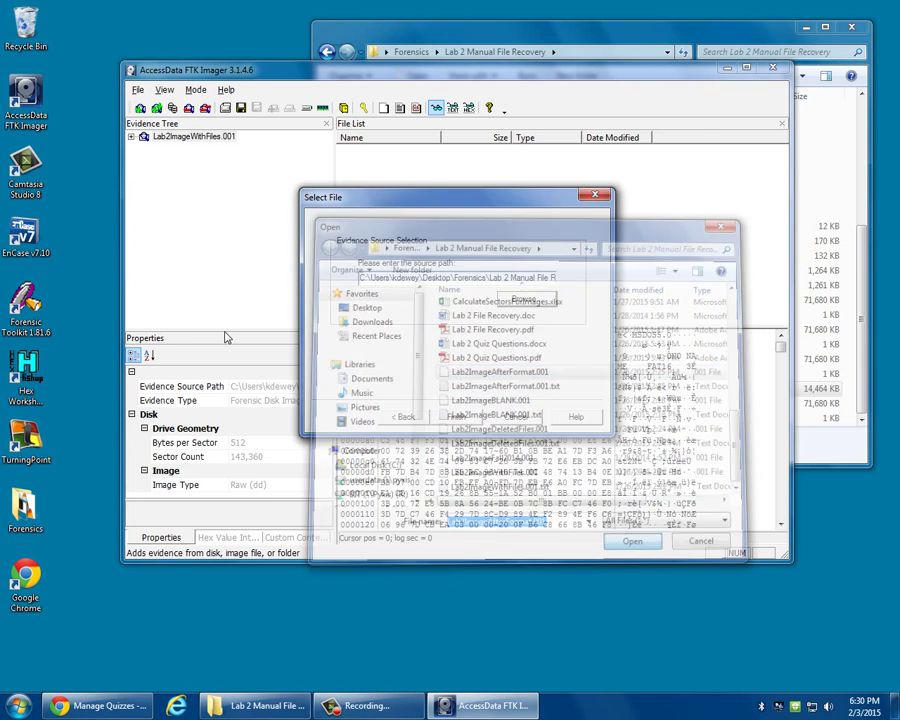
click(470, 414)
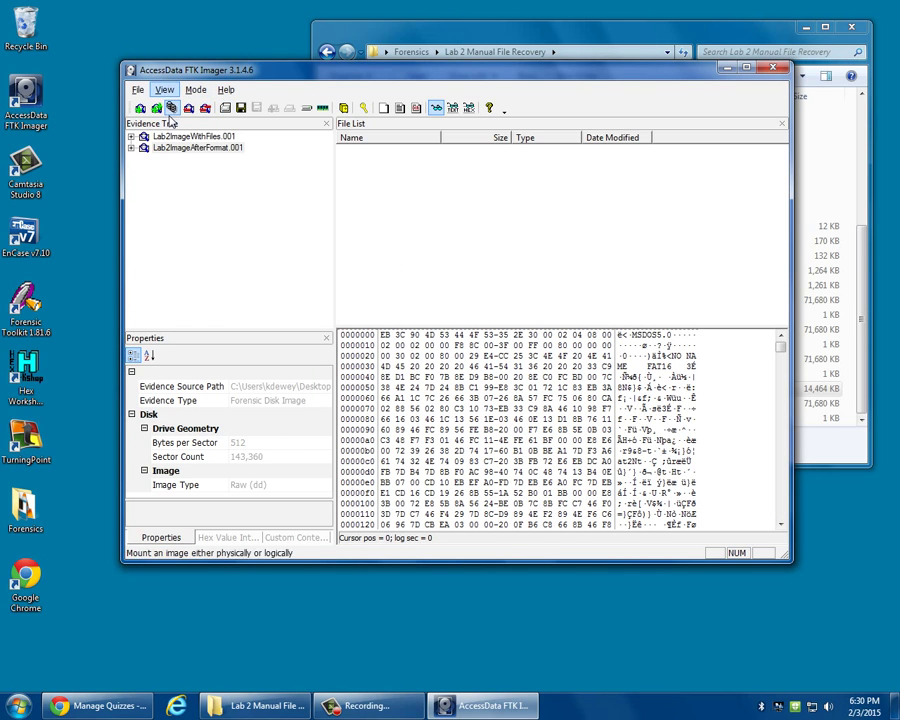
Expand Lab2ImageWithFiles.001 down to its root folder and display the contents of its NONAME [FAT16] volume
click(131, 136)
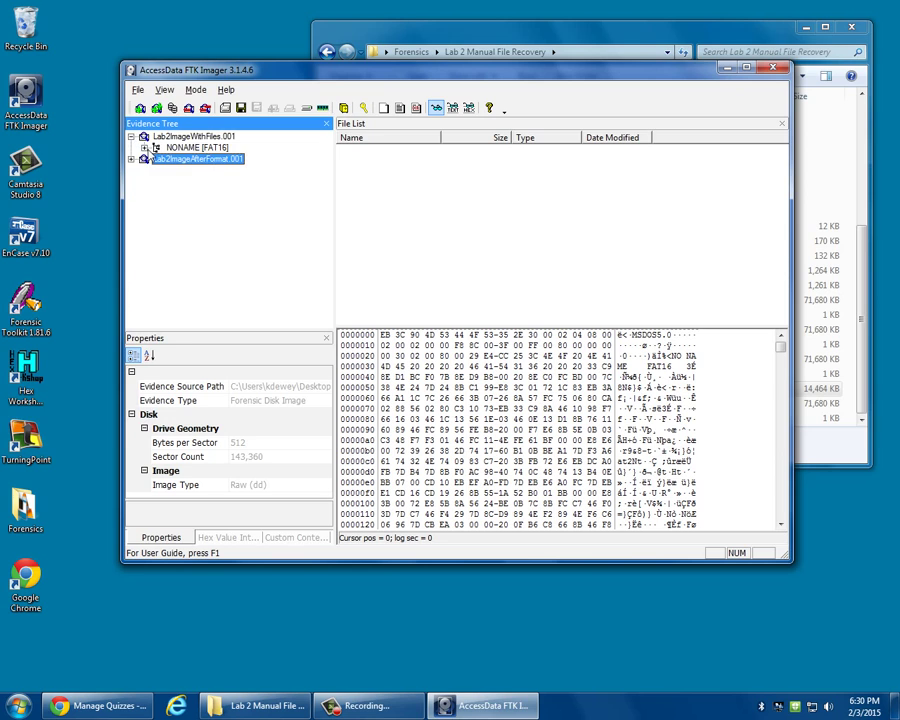
click(143, 147)
click(198, 137)
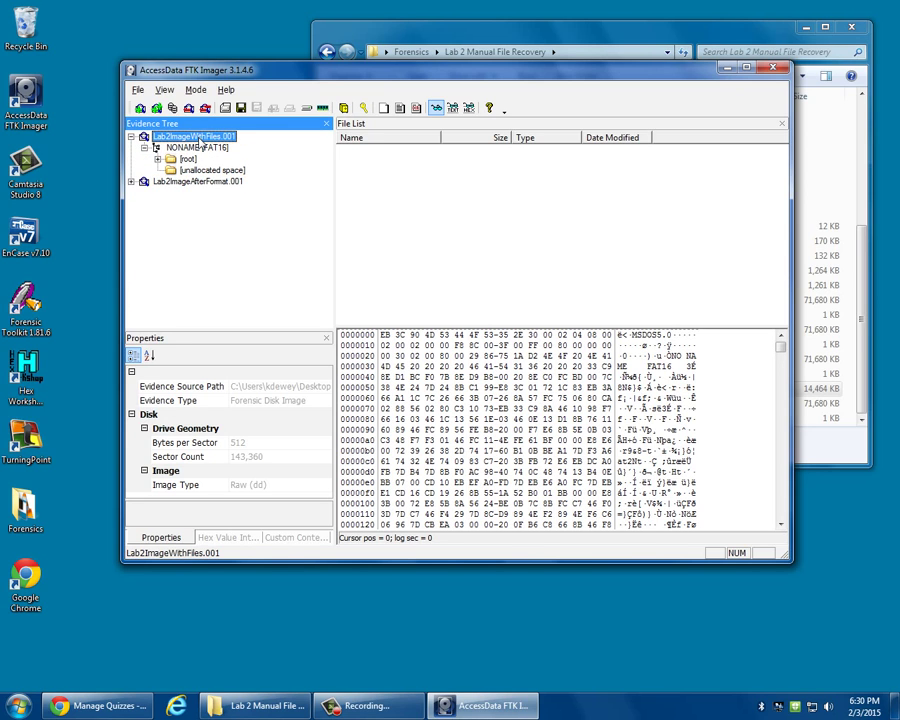
click(181, 149)
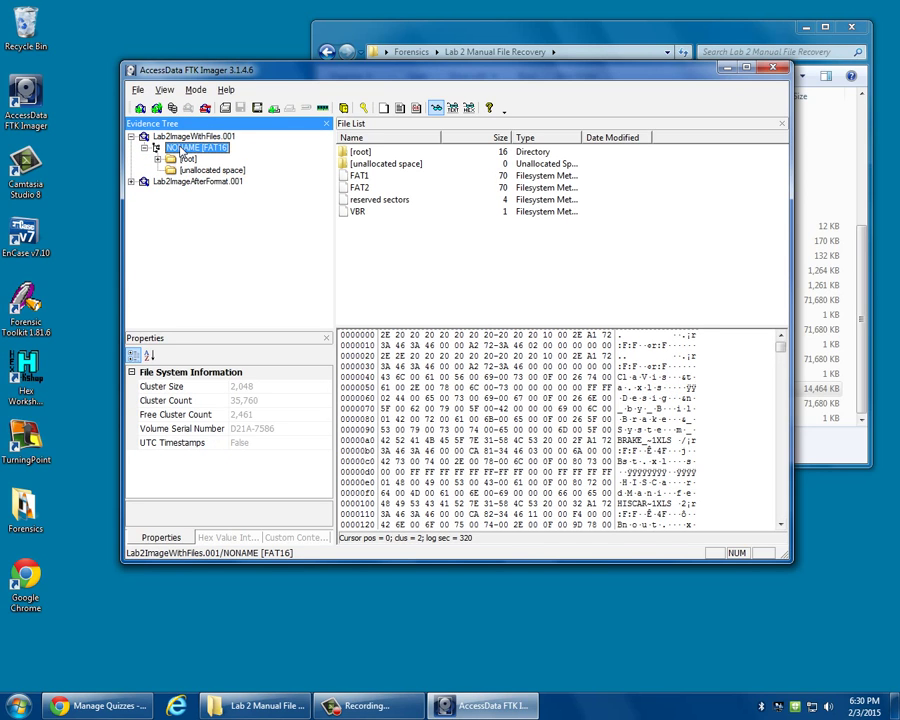
Compare the hex contents of FAT1 and FAT2 in the Lab2ImageWithFiles.001 volume
click(368, 176)
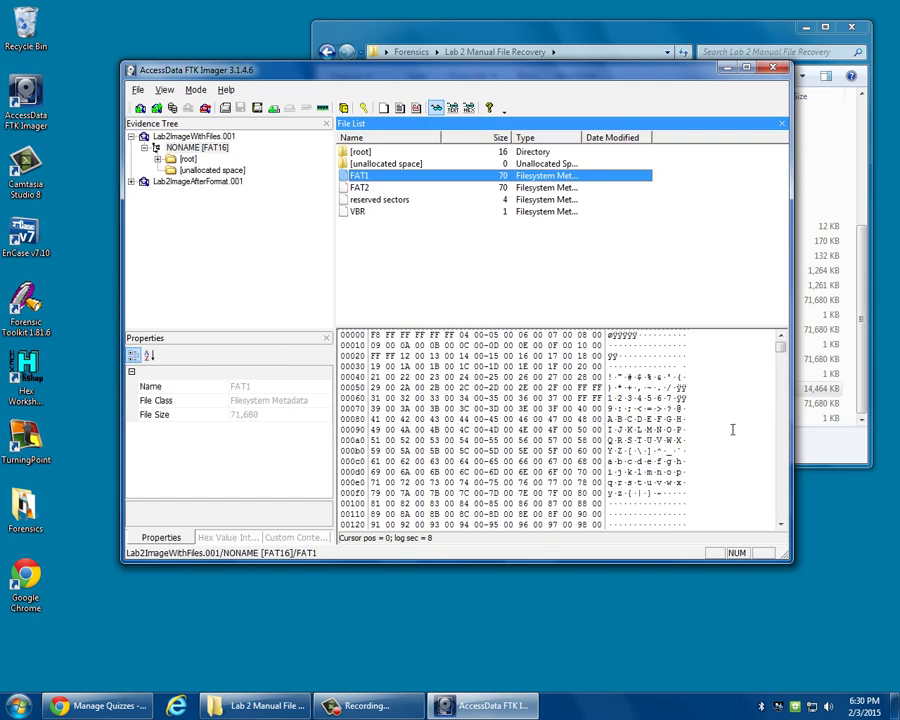
mouse_move(780, 346)
mouse_down()
mouse_move(782, 500)
mouse_move(786, 330)
mouse_up()
click(366, 190)
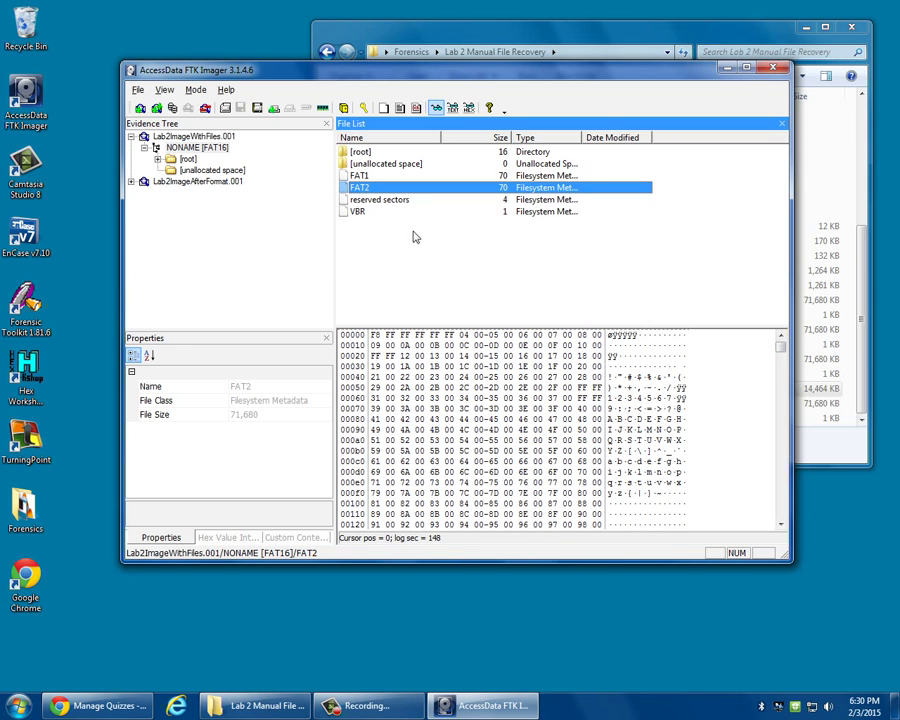
click(362, 176)
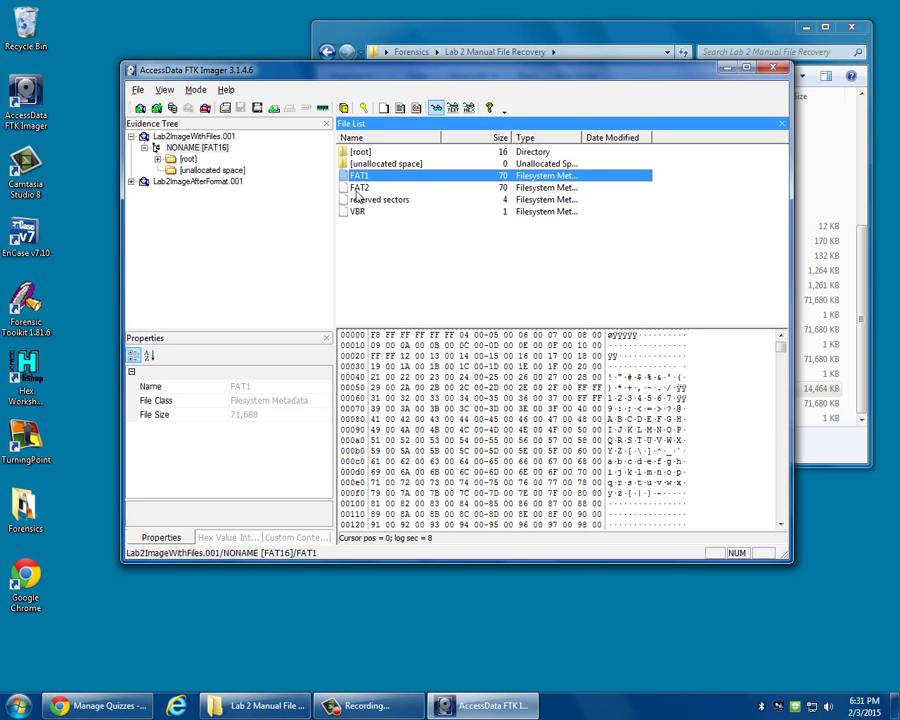
click(358, 188)
click(360, 176)
click(364, 188)
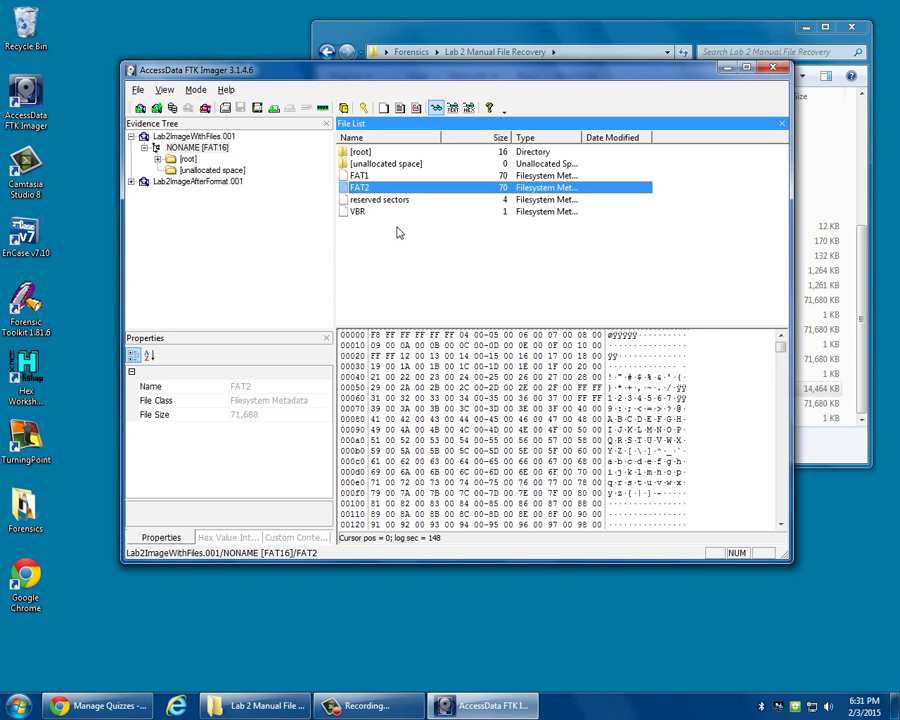
Expand Lab2ImageAfterFormat.001 and display the contents of its NONAME [FAT16] volume
click(131, 183)
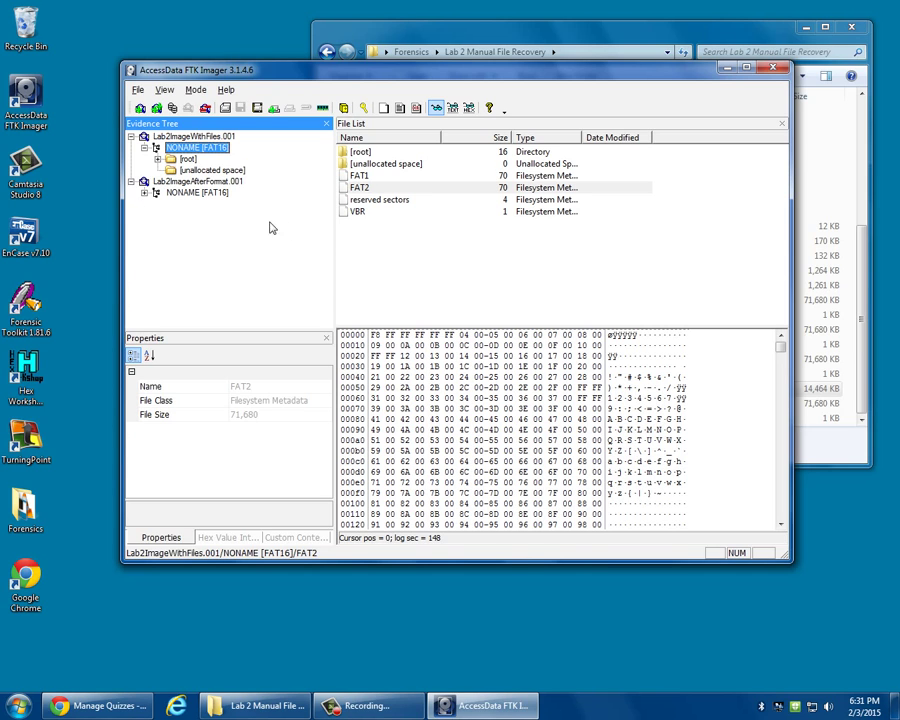
click(144, 192)
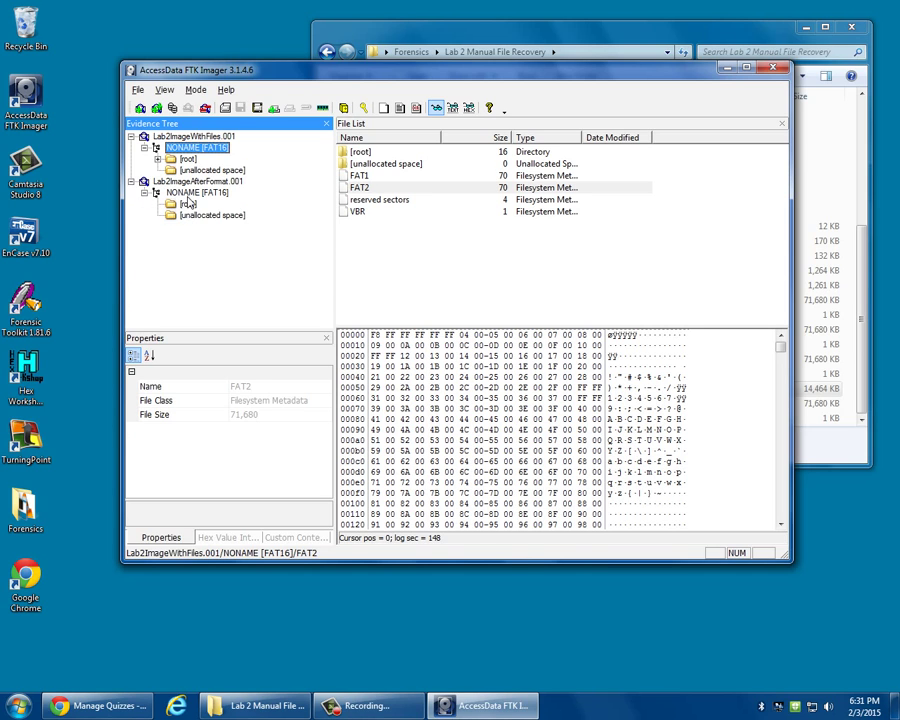
click(192, 192)
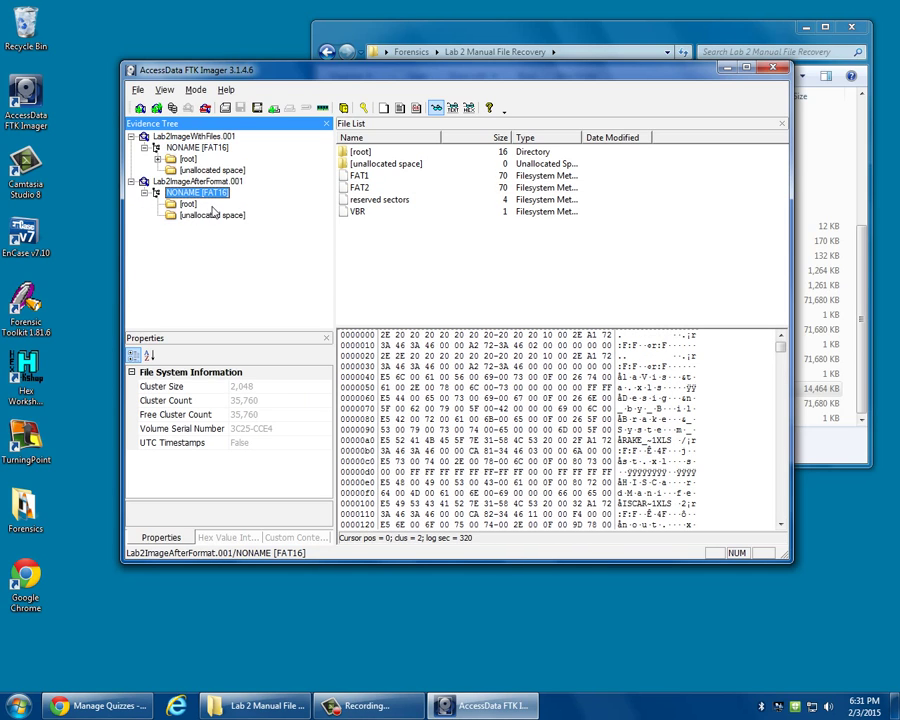
Examine the hex contents of FAT1 and FAT2 in the Lab2ImageAfterFormat.001 volume
click(365, 176)
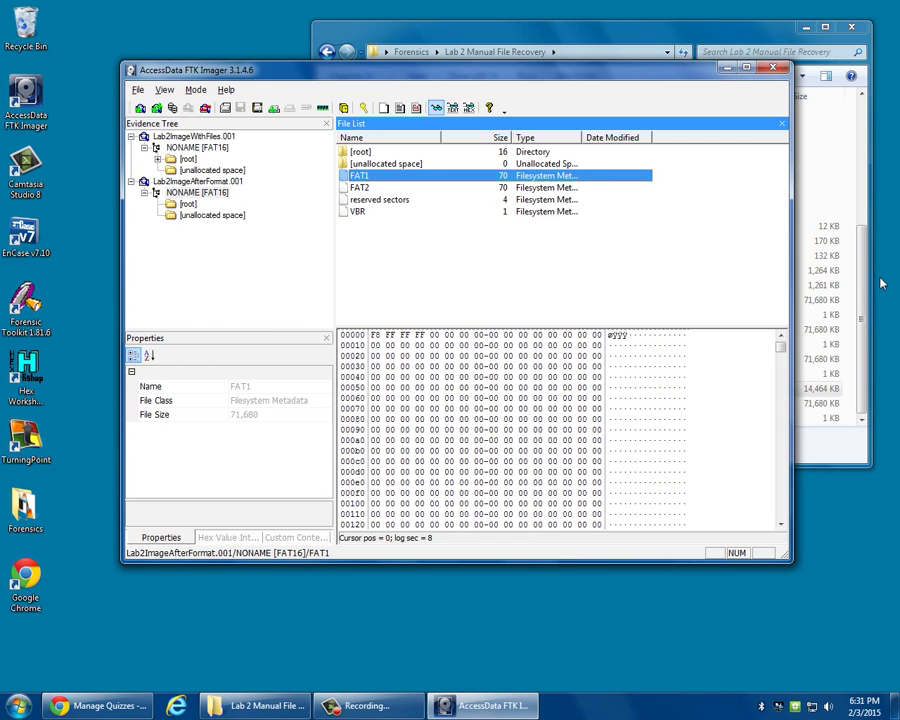
mouse_move(780, 346)
mouse_down()
mouse_move(781, 416)
mouse_move(781, 345)
mouse_up()
key(Down)
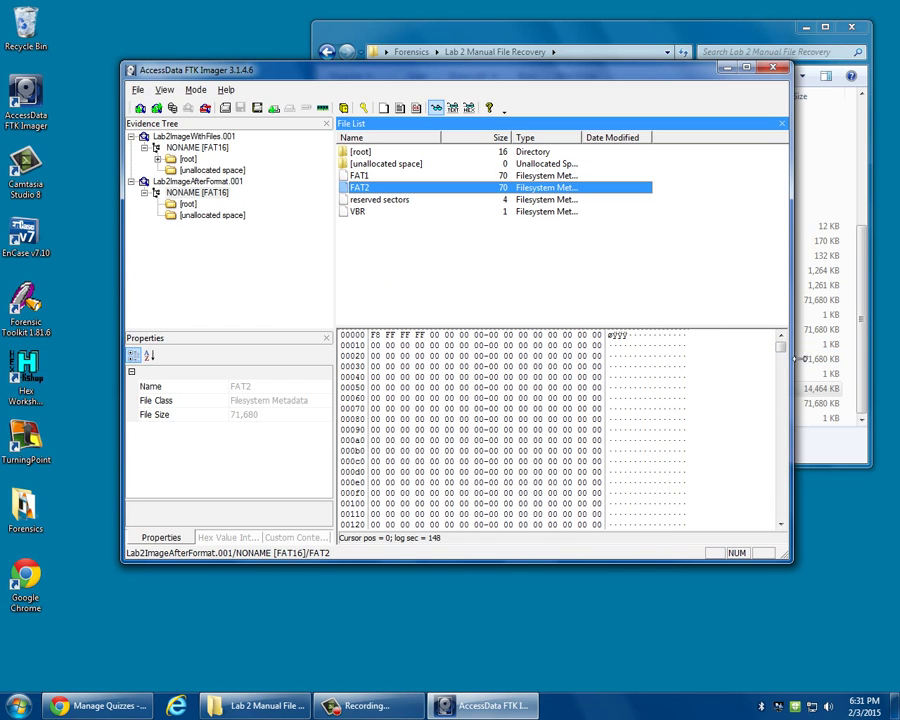
mouse_move(780, 346)
mouse_down()
mouse_move(780, 442)
mouse_move(779, 346)
mouse_up()
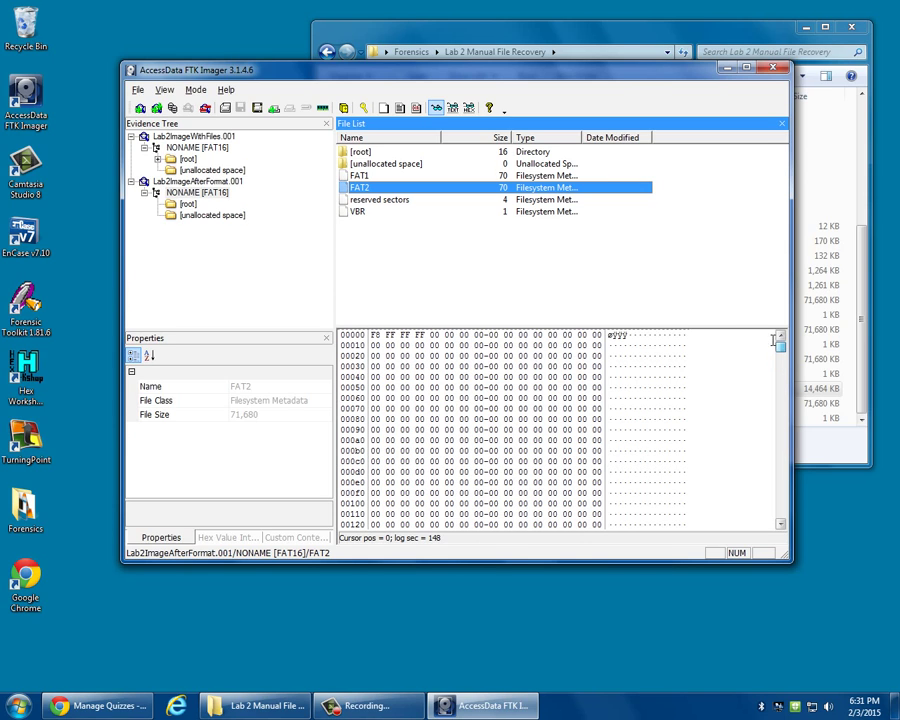
click(368, 179)
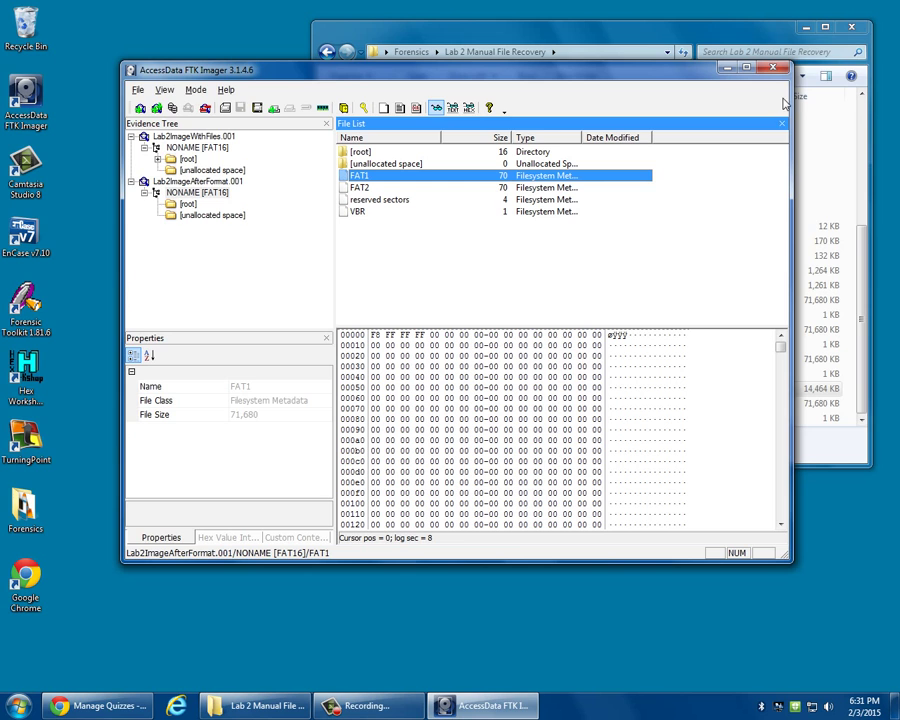
Close FTK Imager and launch EnCase v7.10
click(775, 68)
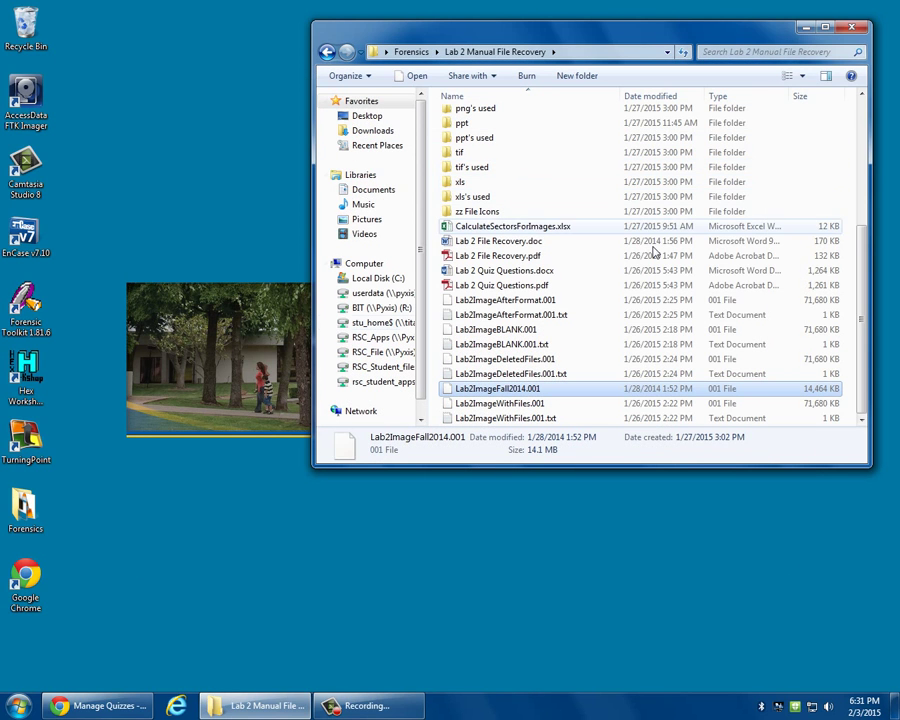
click(28, 233)
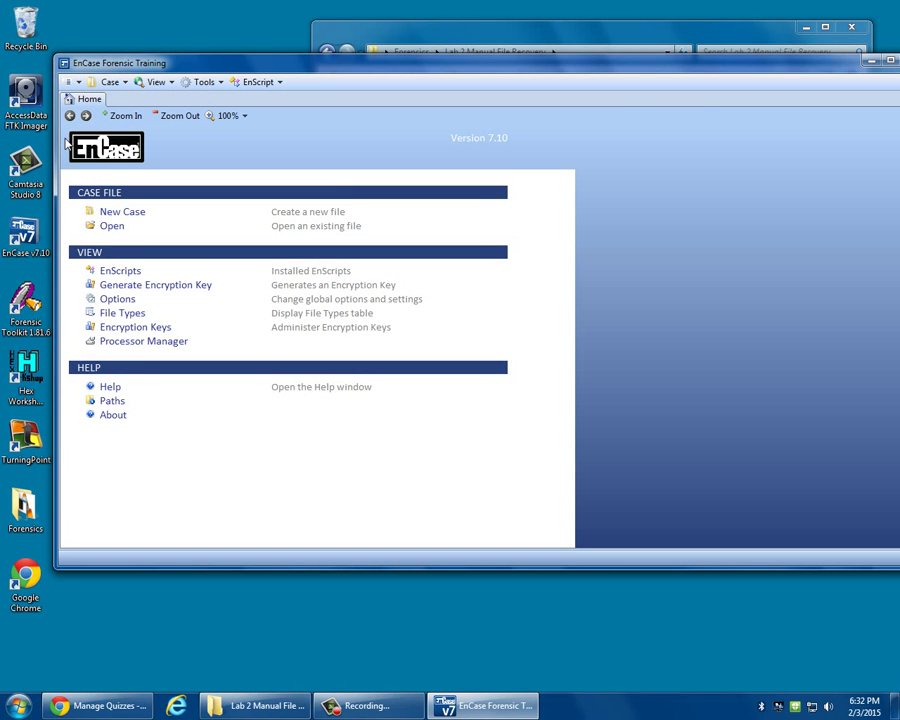
Create a Basic case named with the examiner's first name, allowing backups on the same drive and creating the missing EvidenceCache folder
click(134, 216)
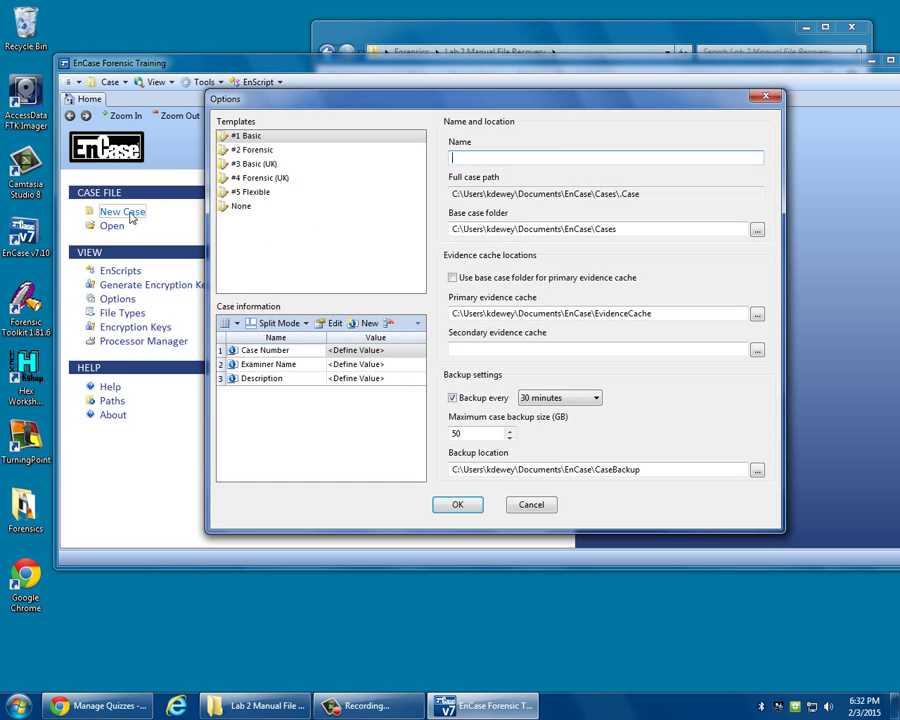
text(Ken)
key(Return)
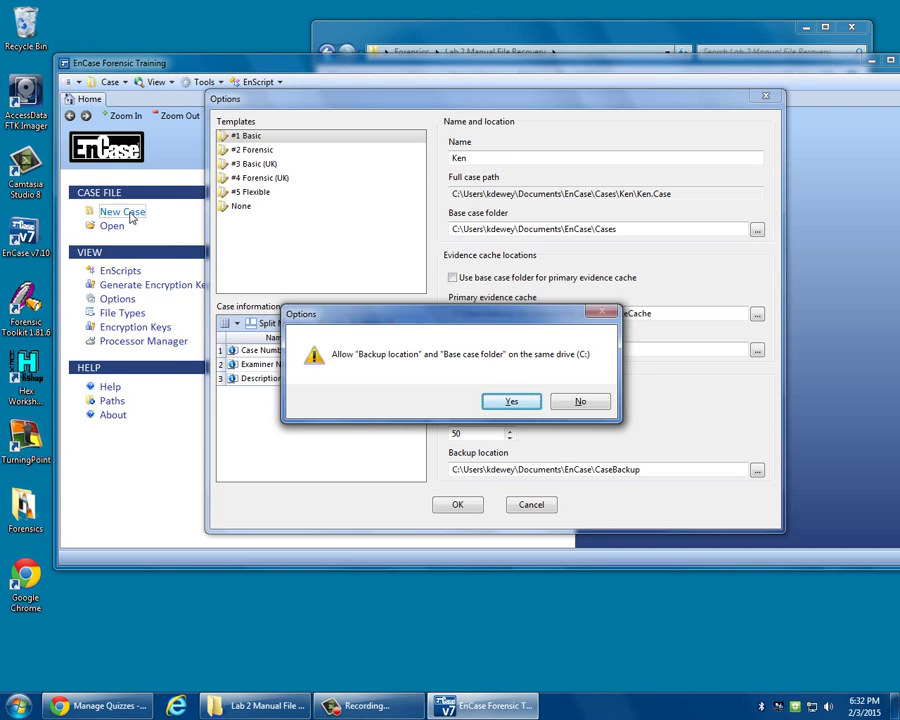
key(Return)
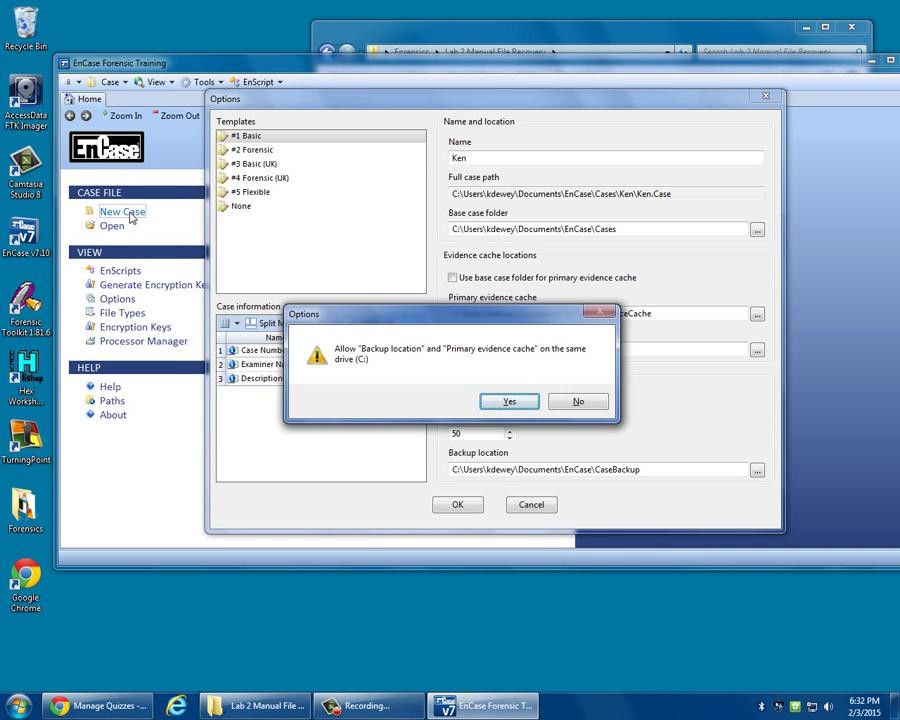
key(Return)
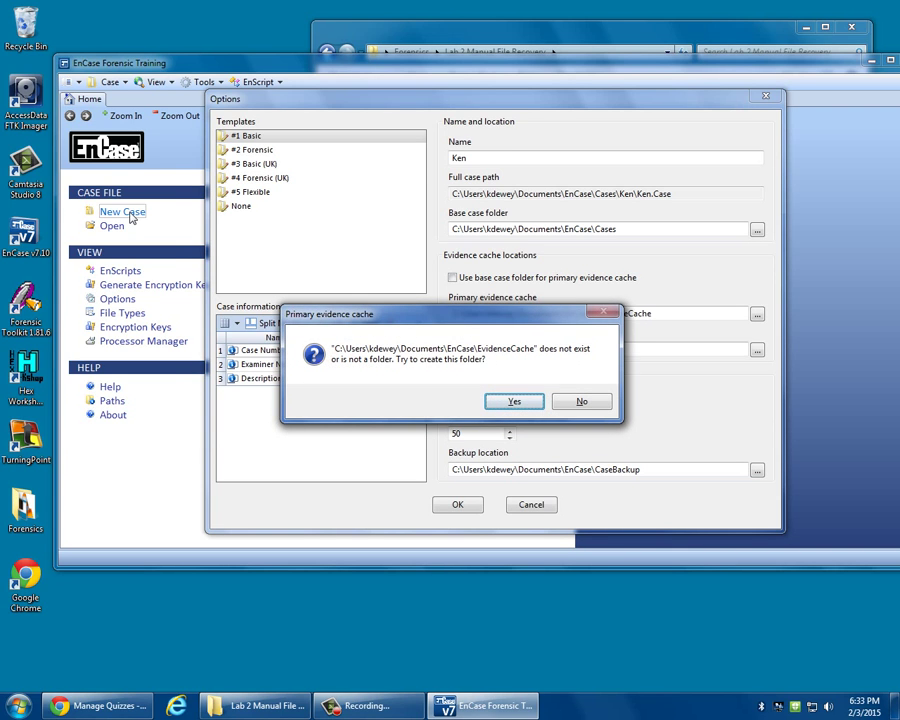
key(Return)
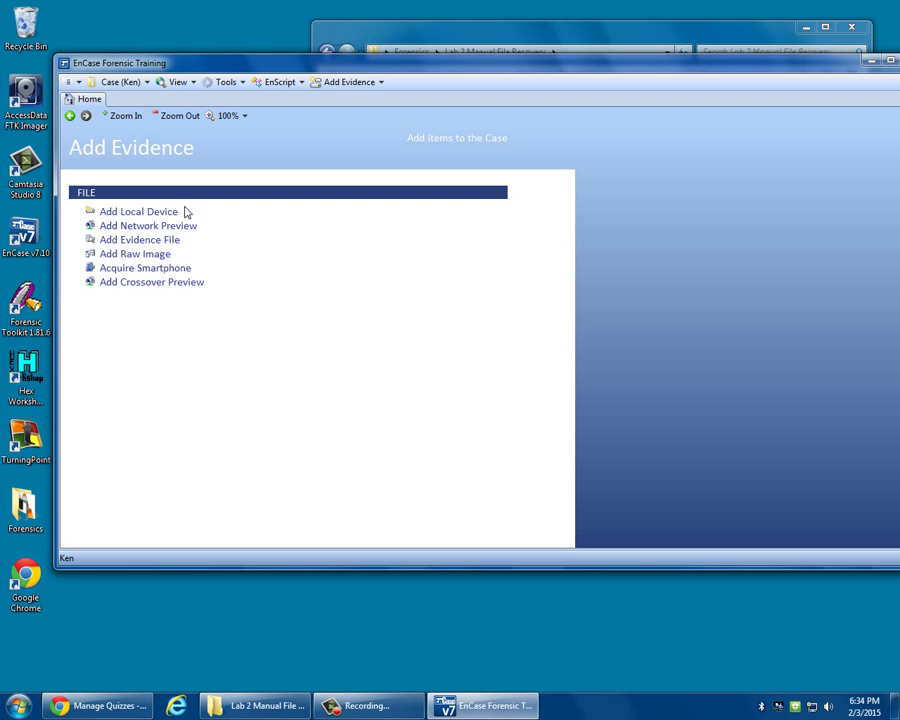
Start adding a raw image to the case and browse for a new component file
click(159, 254)
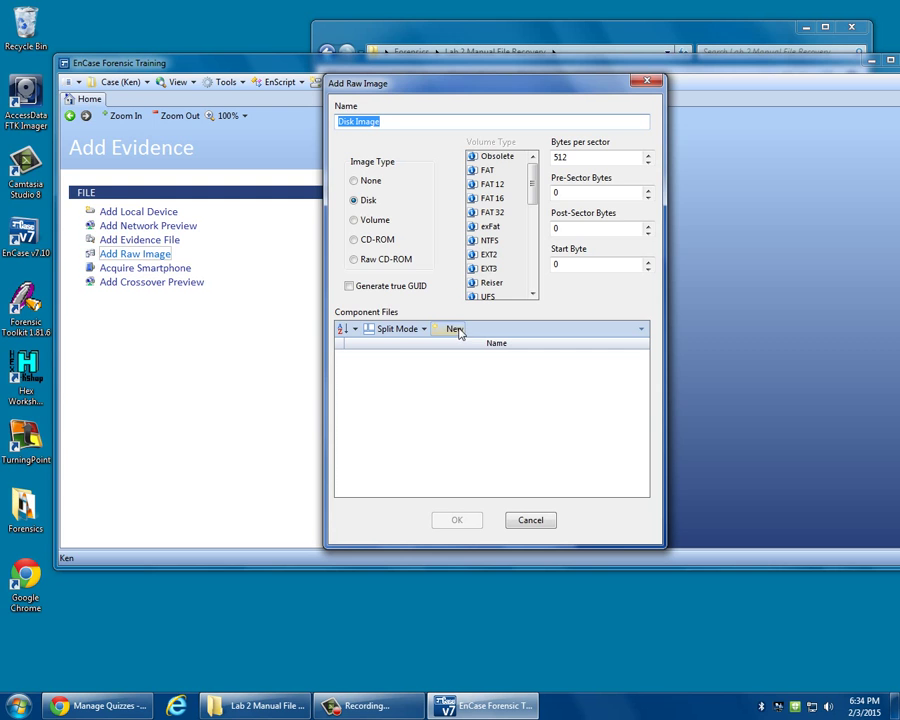
right_click(449, 386)
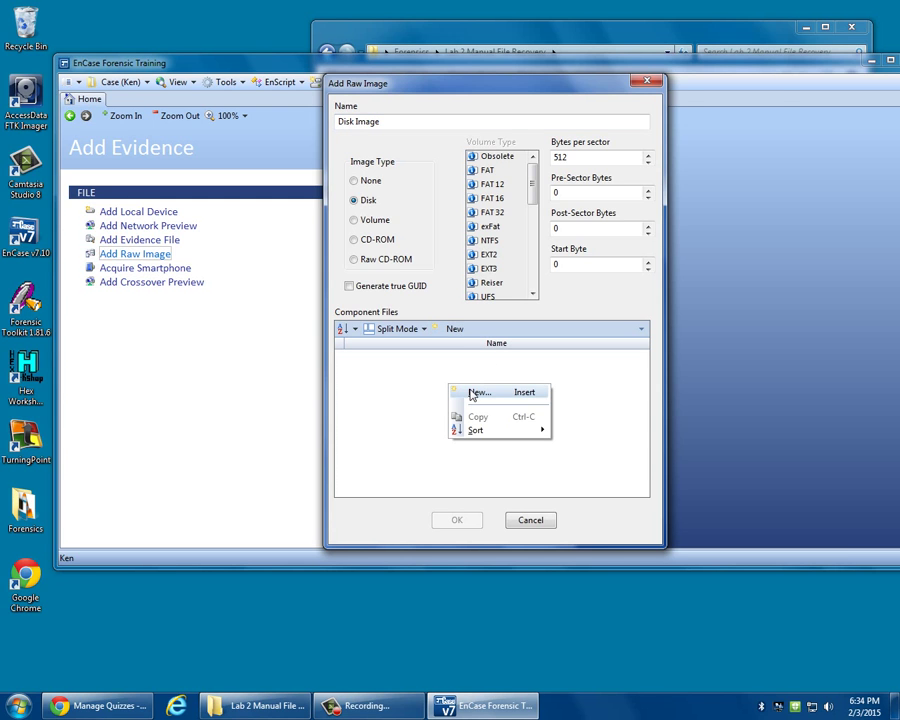
click(471, 393)
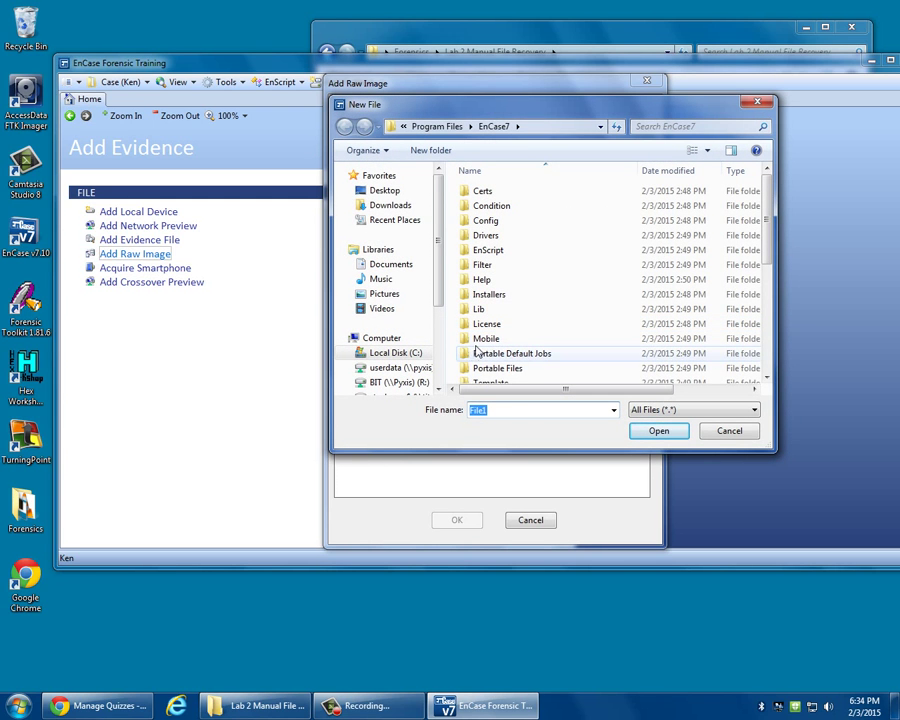
click(750, 430)
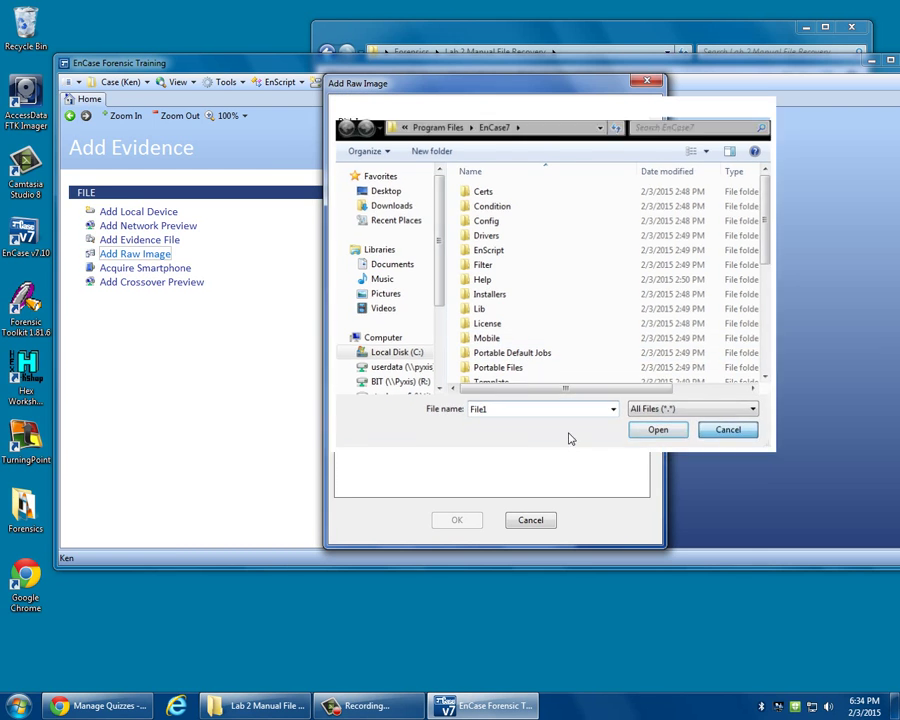
right_click(524, 416)
click(554, 426)
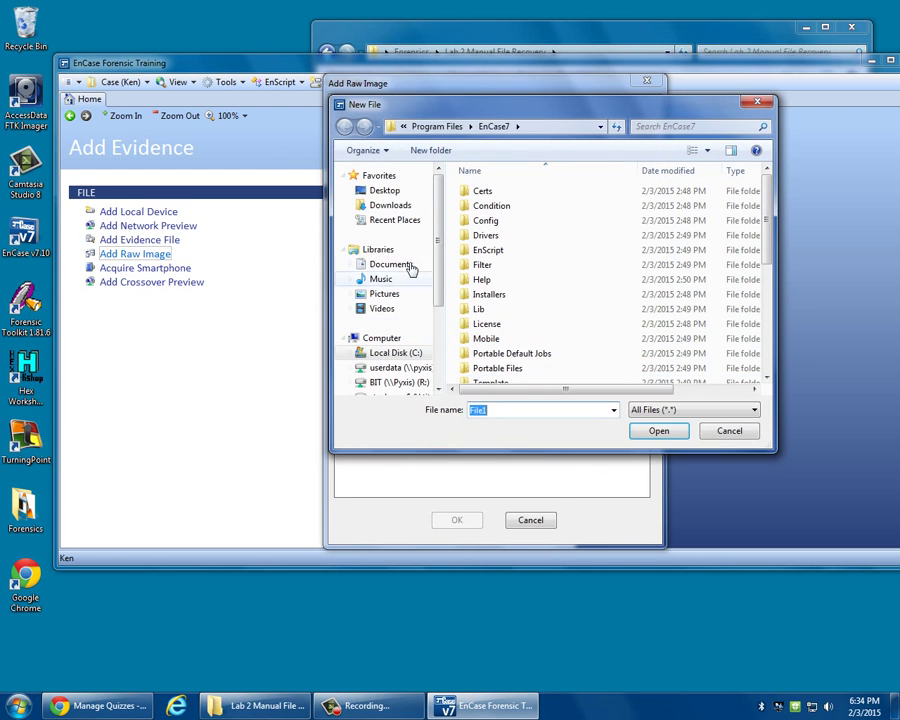
Browse from the desktop to the Forensics folder, show its contents as a list, and open the Lab 2 Manual File Recovery folder
click(392, 191)
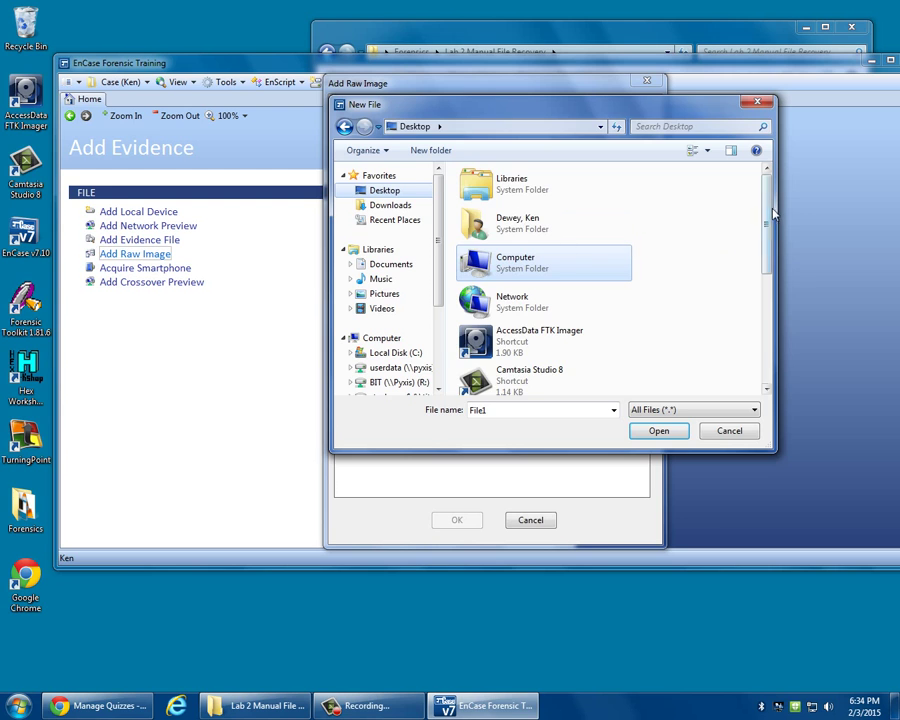
drag(772, 212, 769, 342)
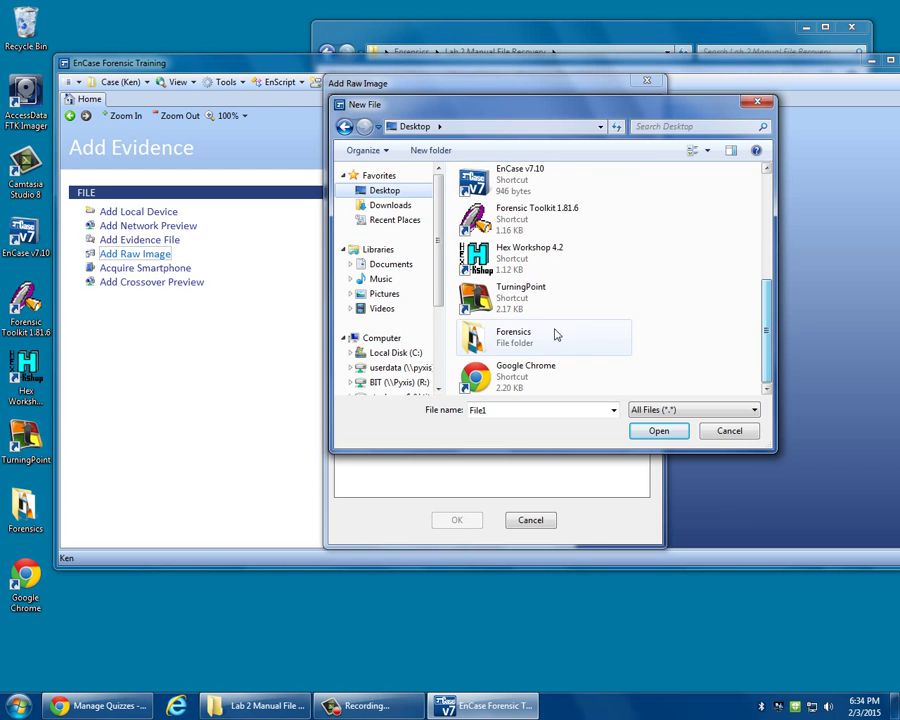
double_click(510, 336)
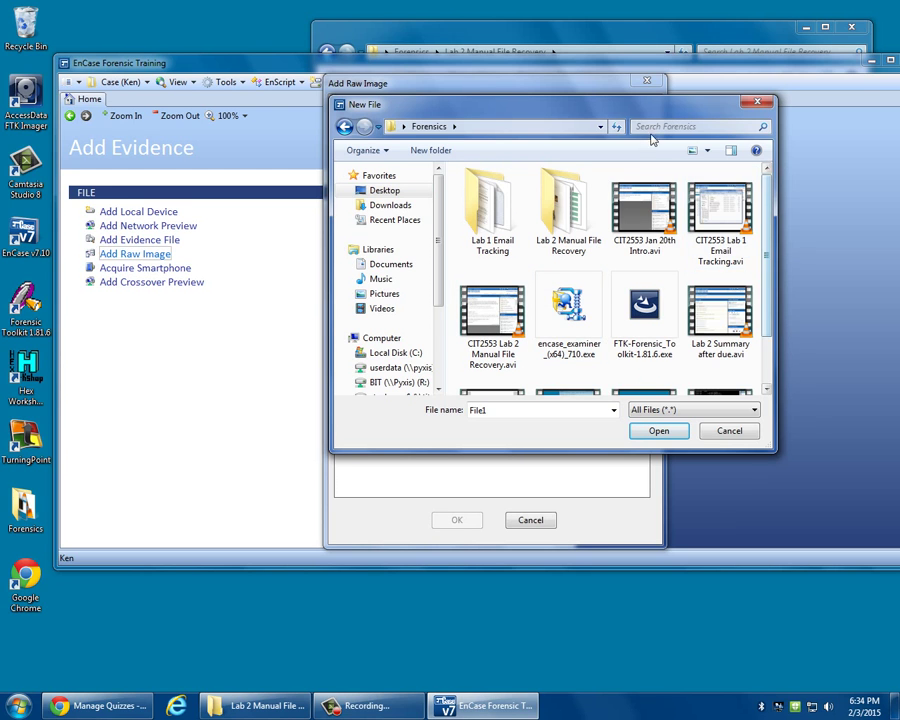
click(707, 150)
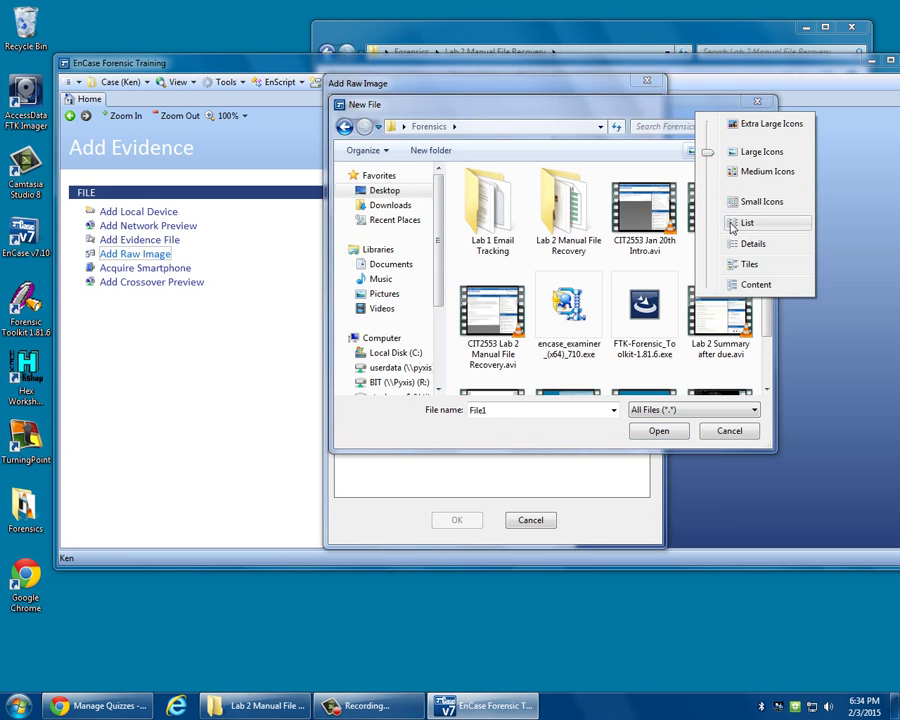
click(745, 222)
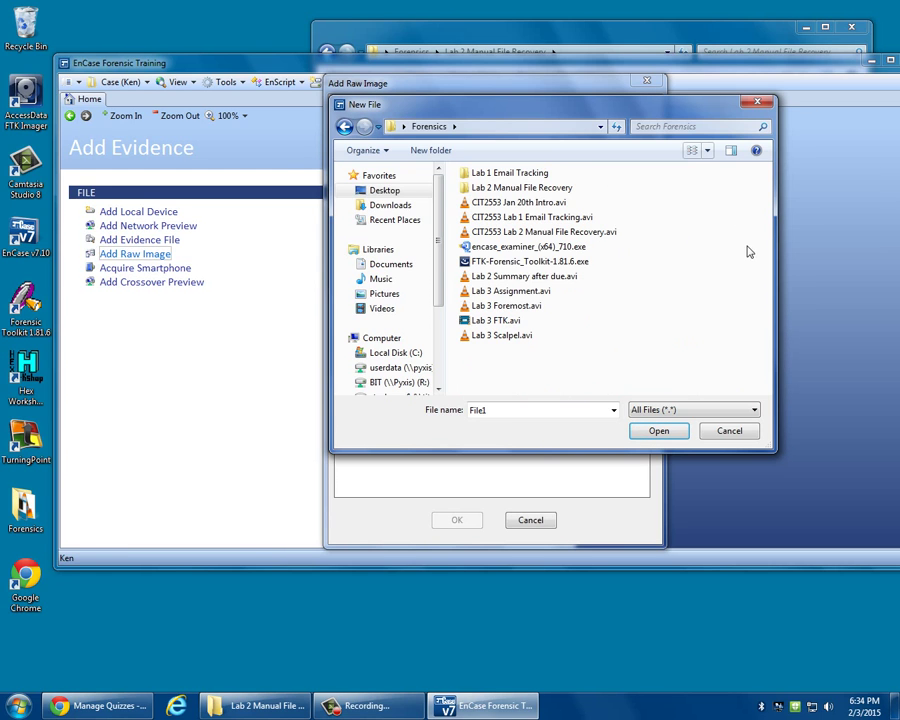
double_click(512, 187)
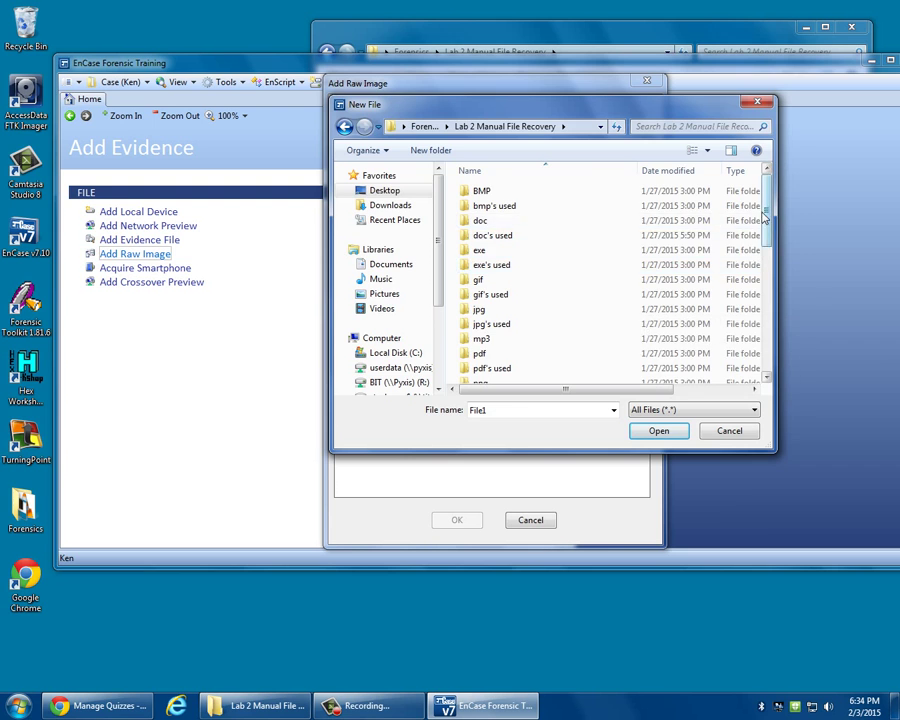
Choose Lab2ImageFall2014.001 as the component file and add the raw disk image to the case
scroll(655, 290, down, 8)
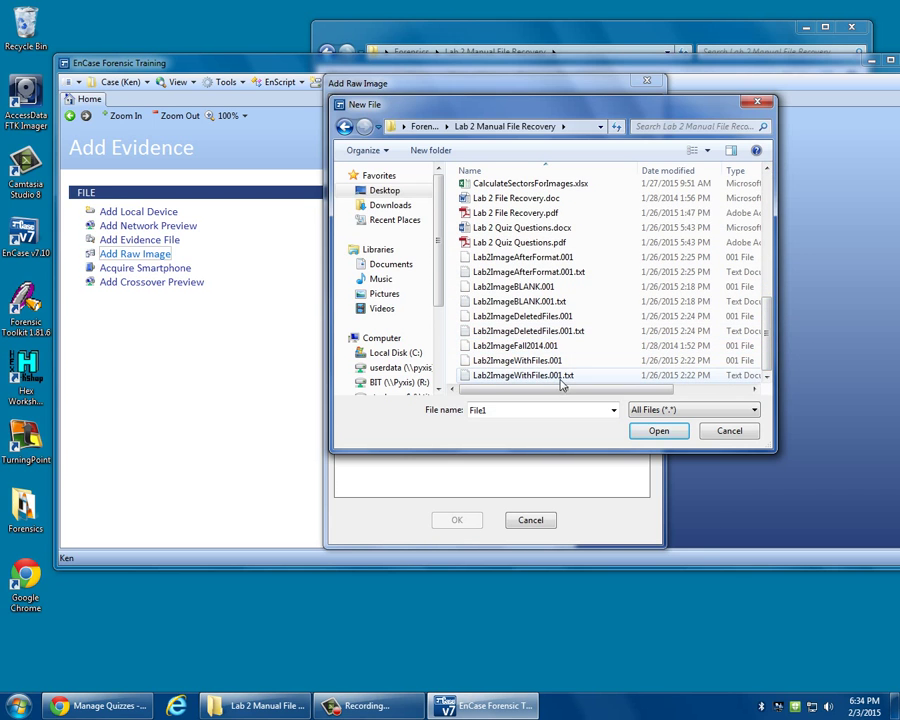
double_click(530, 346)
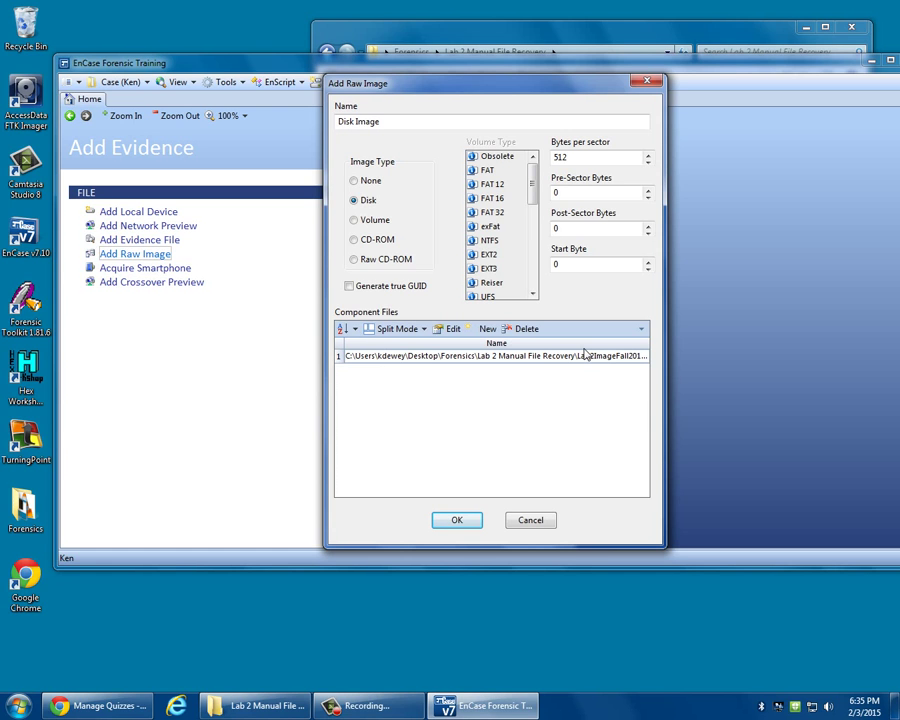
click(458, 519)
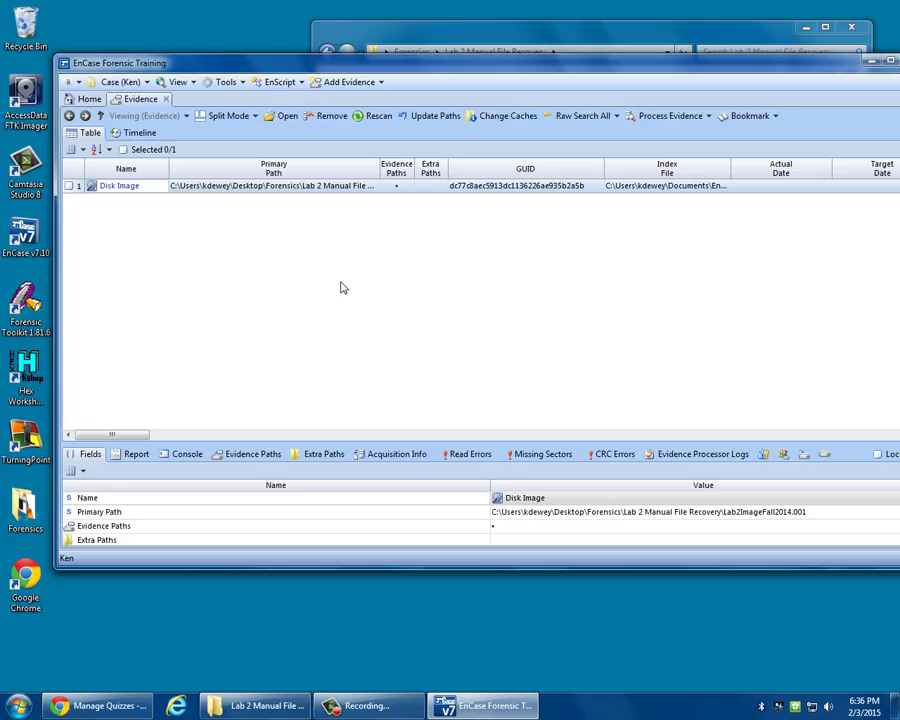
Select Disk Image for evidence processing and check the Find Internet artifacts settings without changing them
click(70, 186)
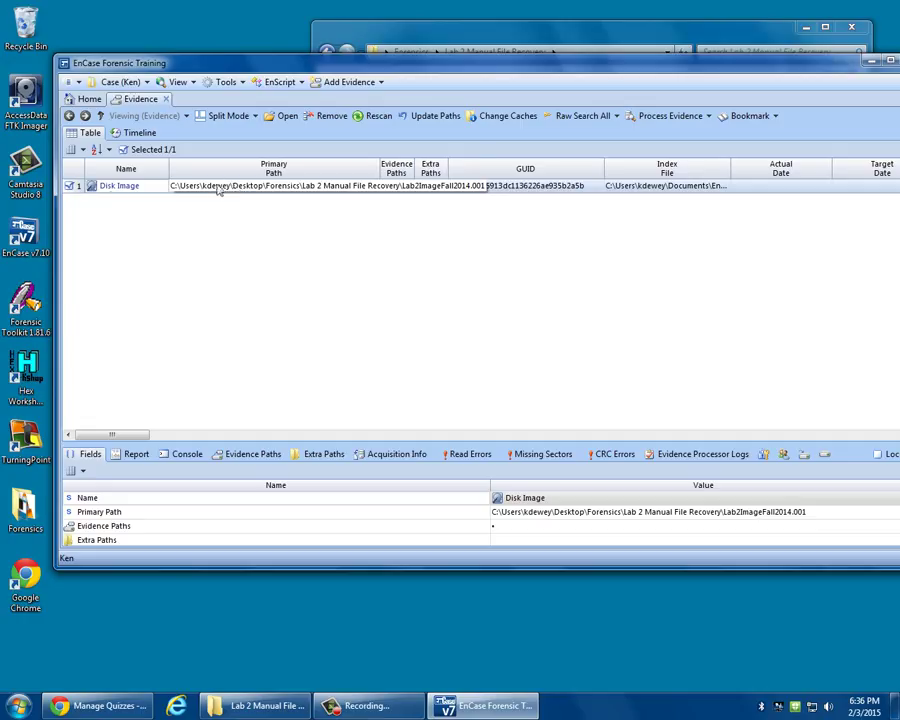
click(668, 118)
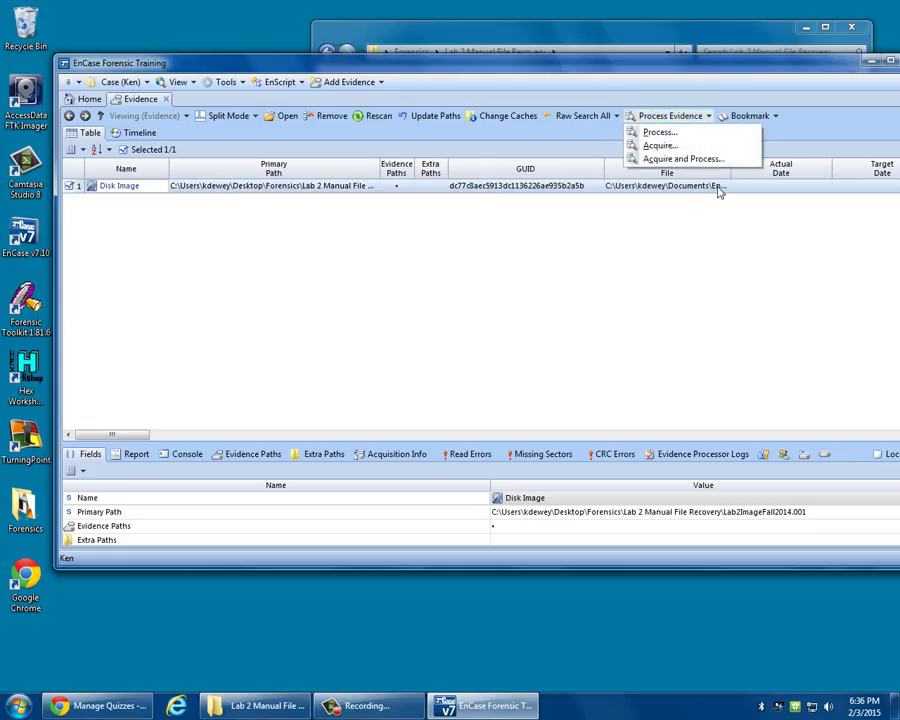
click(668, 138)
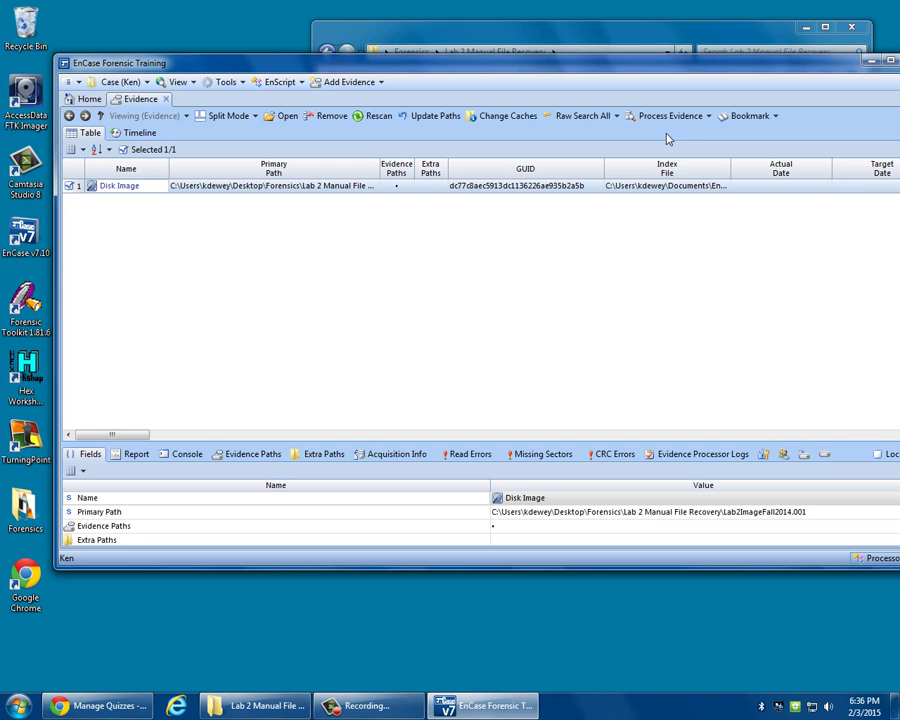
drag(641, 70, 604, 77)
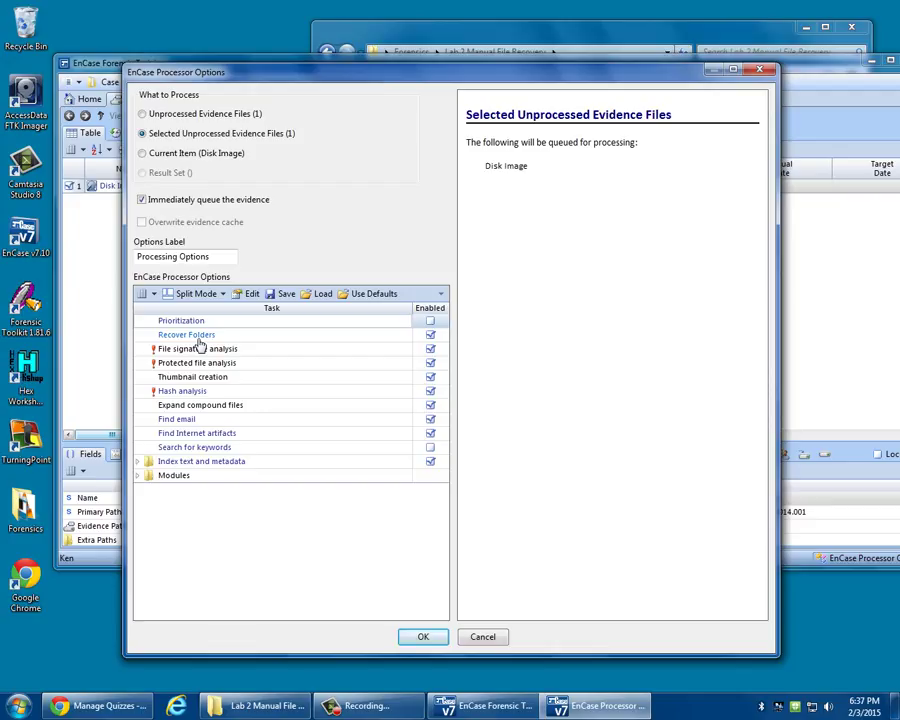
double_click(200, 434)
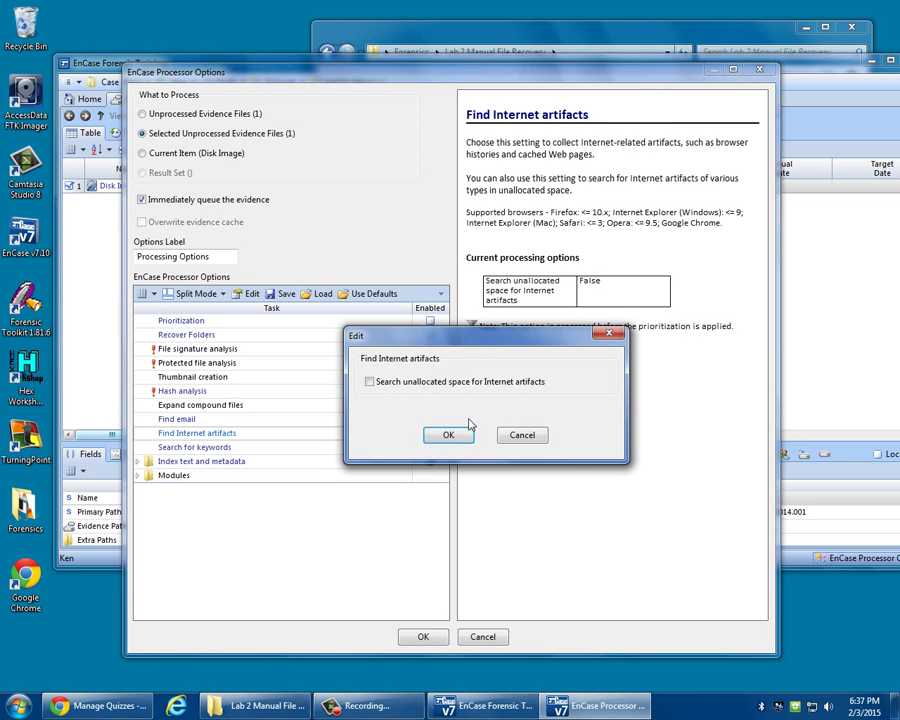
click(522, 436)
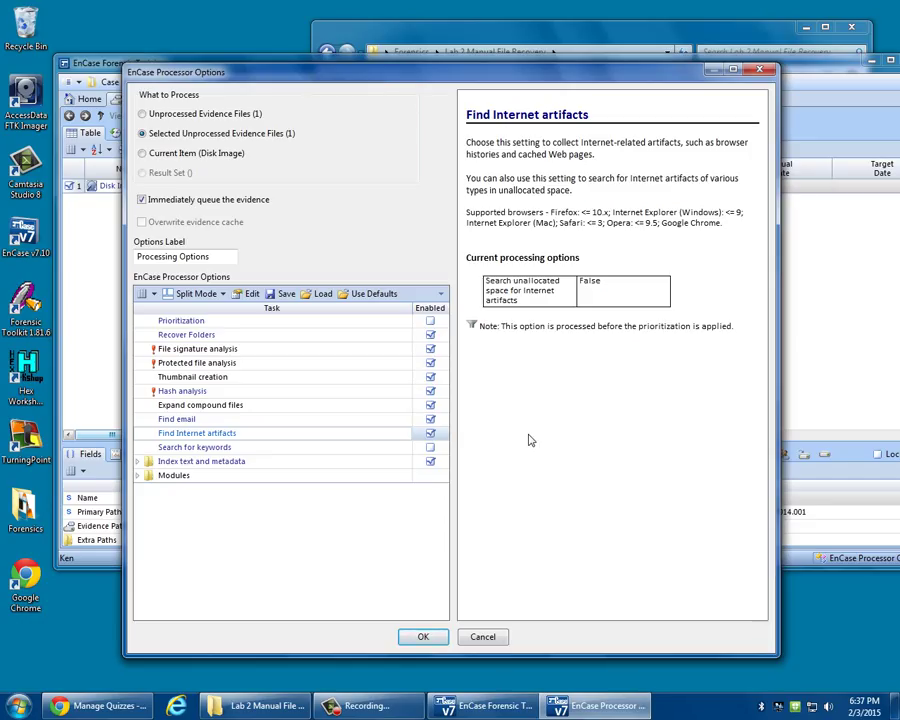
Open the File Carver module's settings and deselect all file types
click(176, 476)
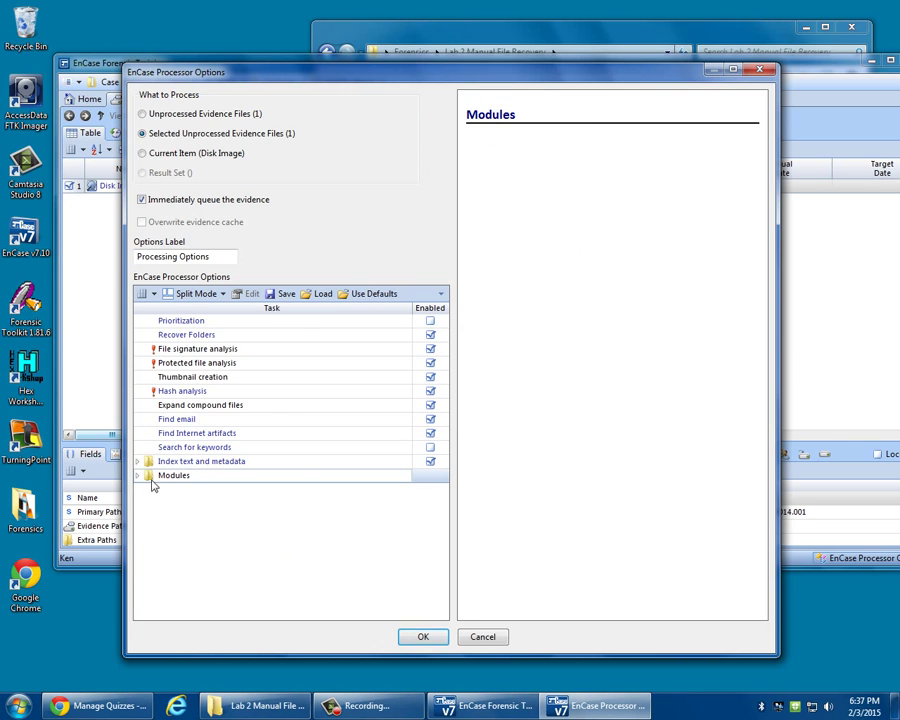
click(139, 476)
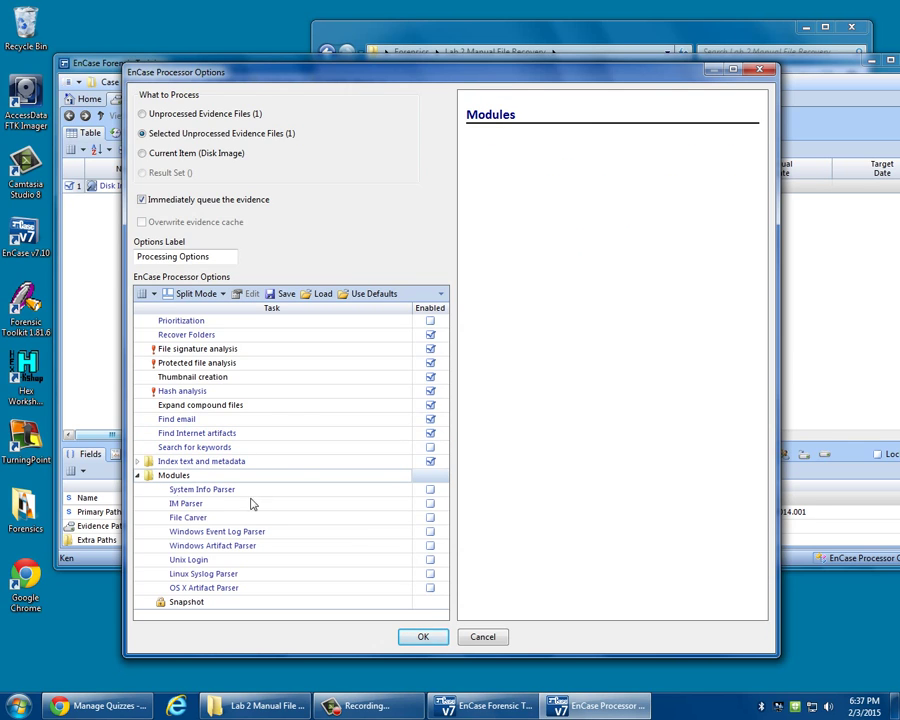
double_click(190, 517)
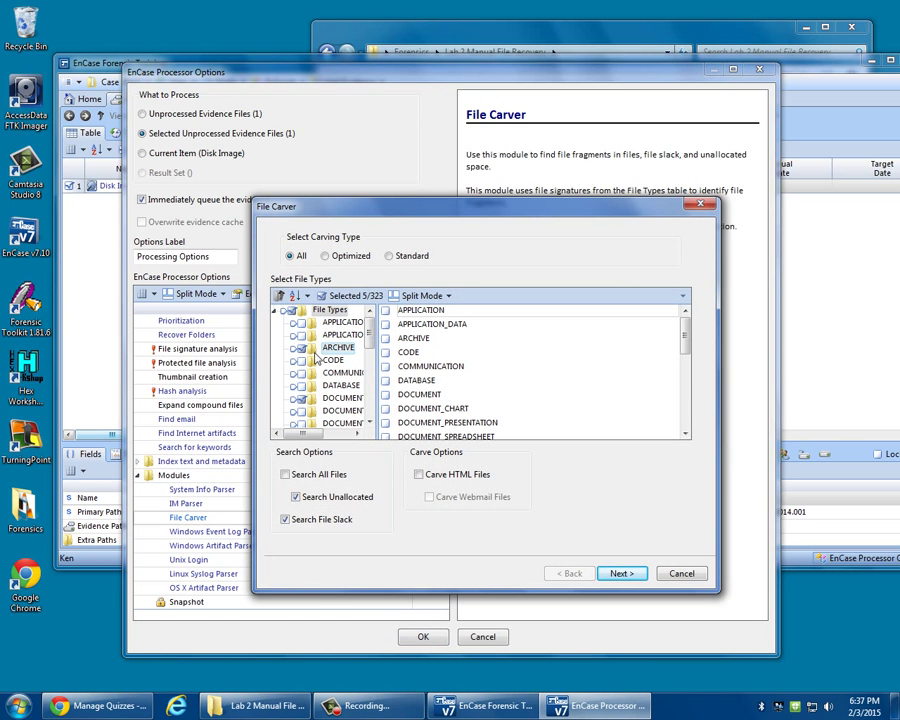
click(316, 324)
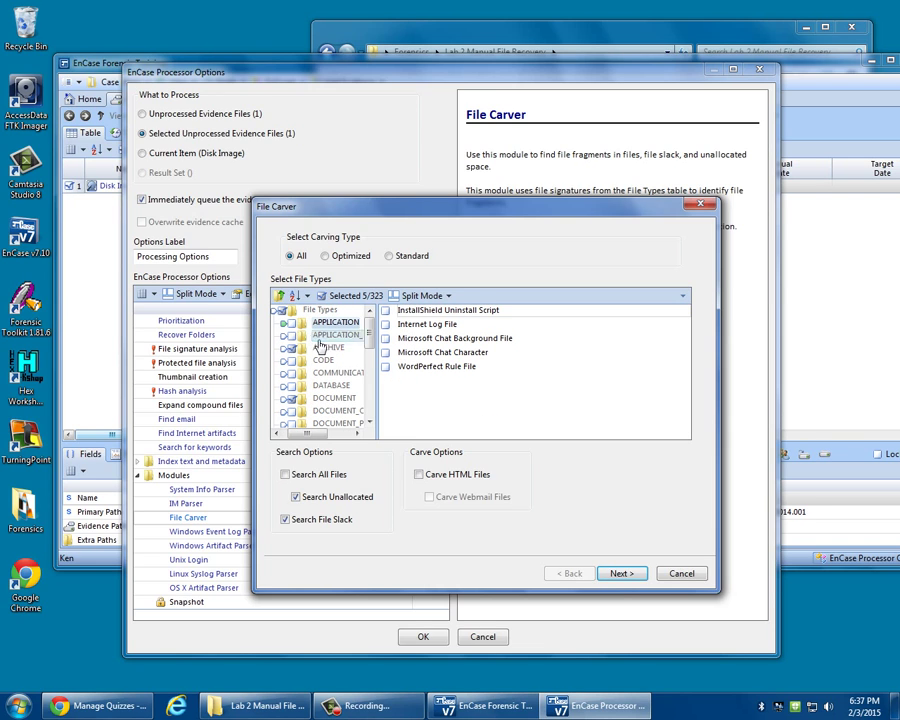
click(283, 311)
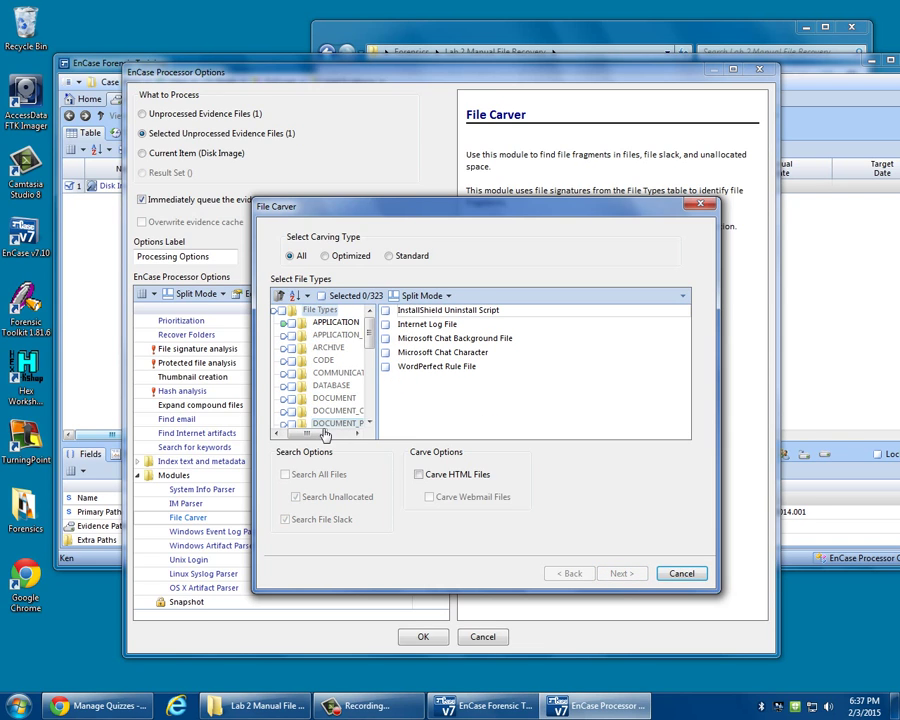
Display the individual file types of the PICTURE category, leaving the category as a whole deselected
drag(324, 435, 291, 435)
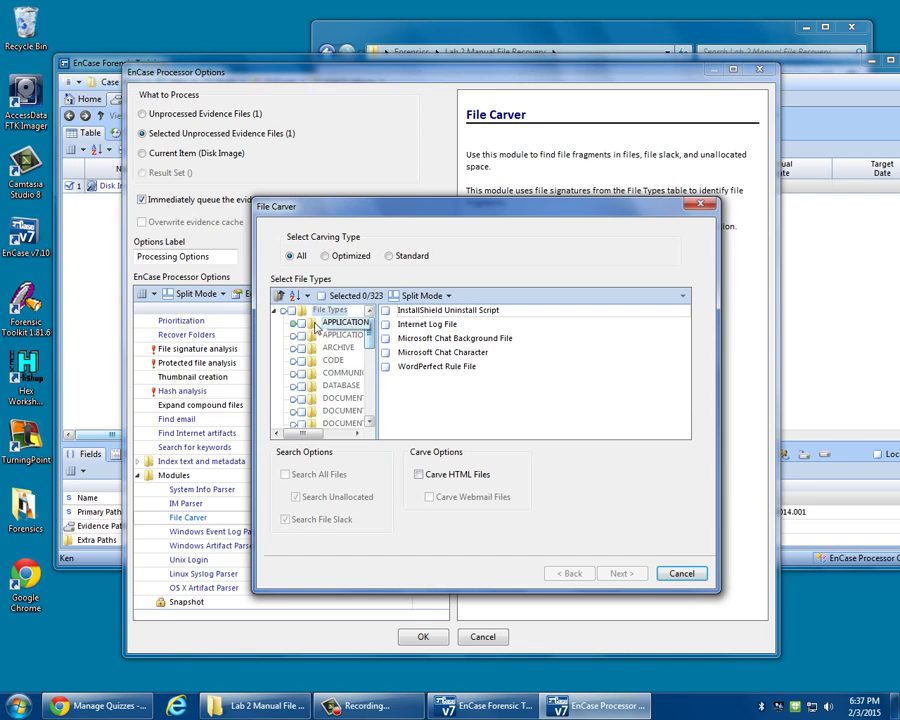
drag(379, 338, 408, 389)
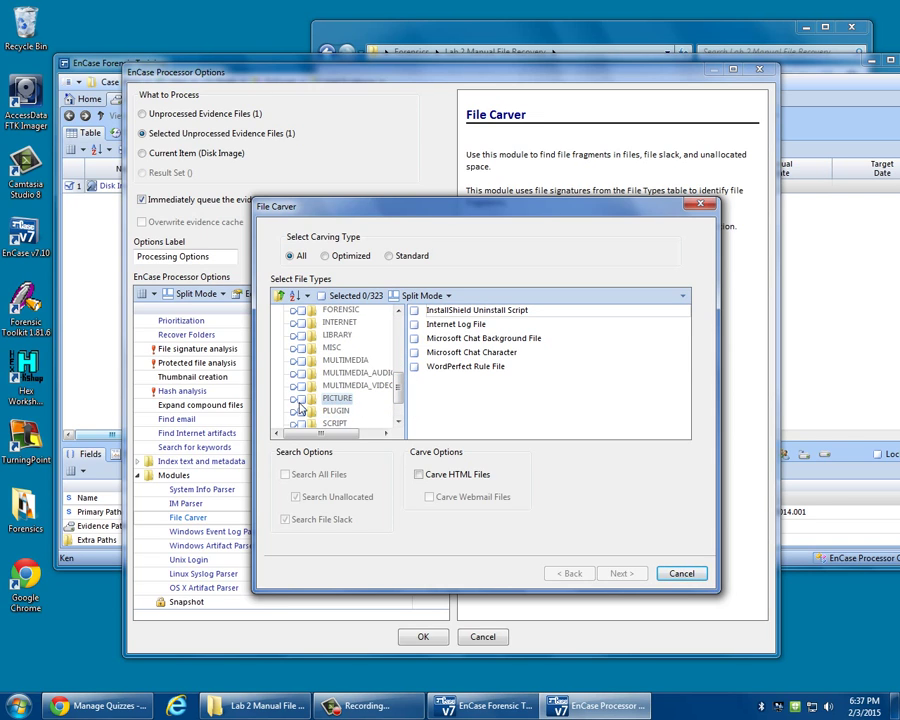
scroll(301, 392, down, 1)
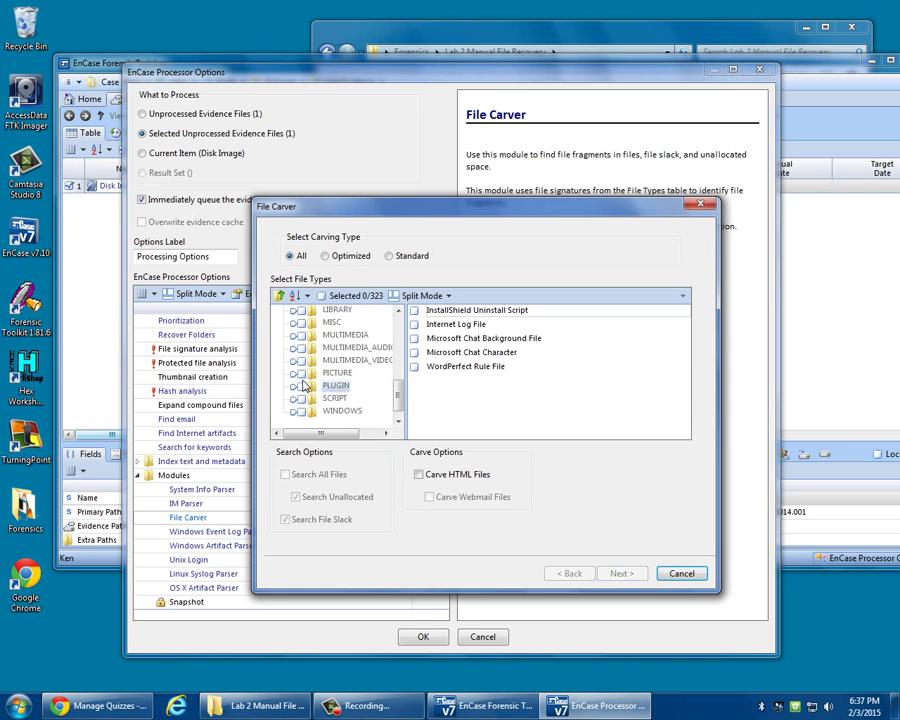
click(302, 374)
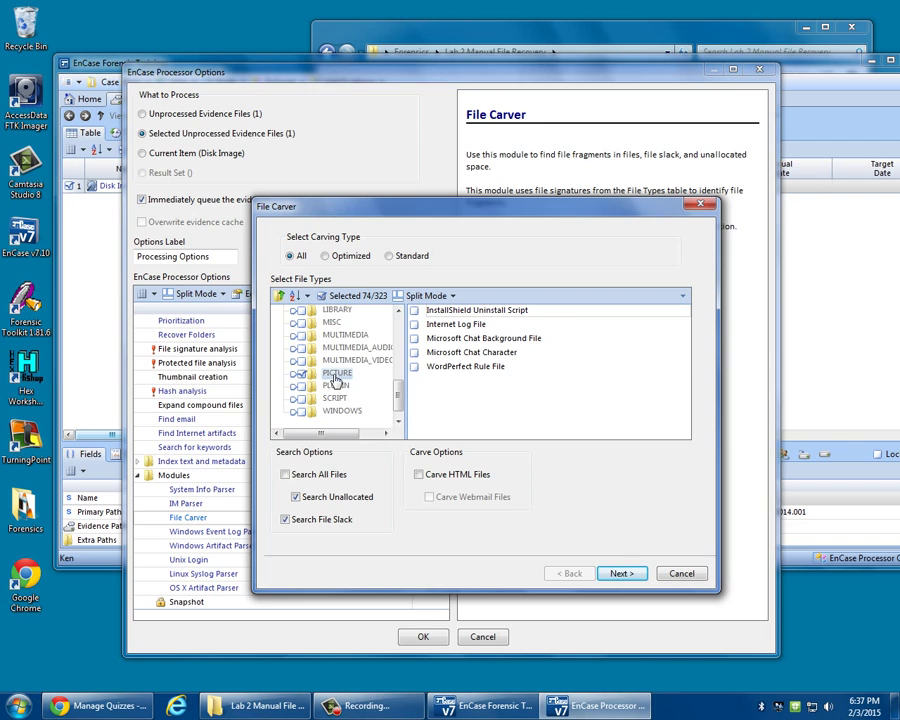
drag(398, 396, 399, 386)
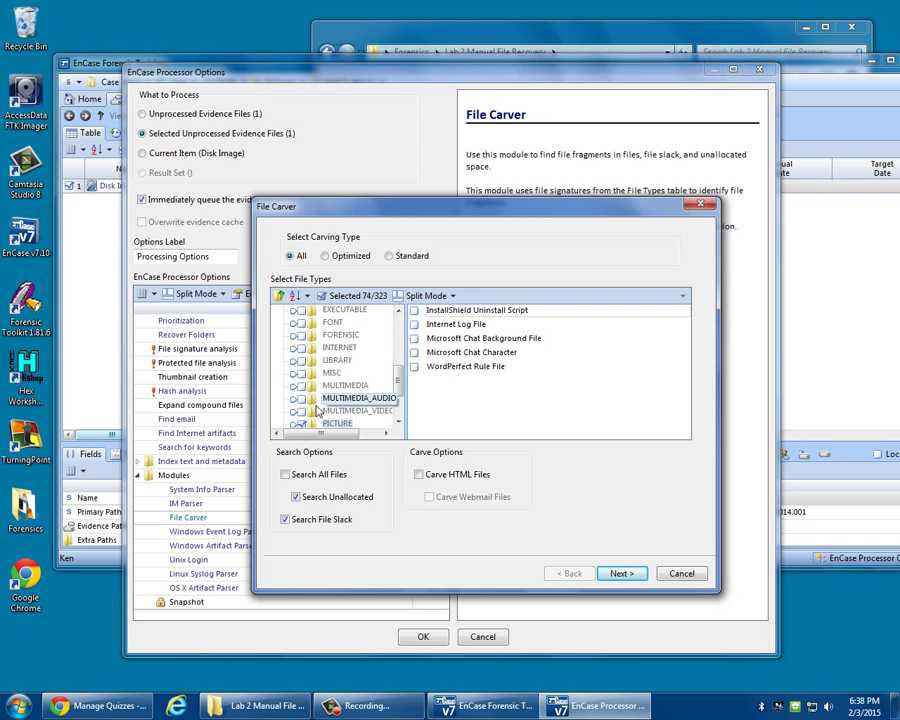
click(291, 424)
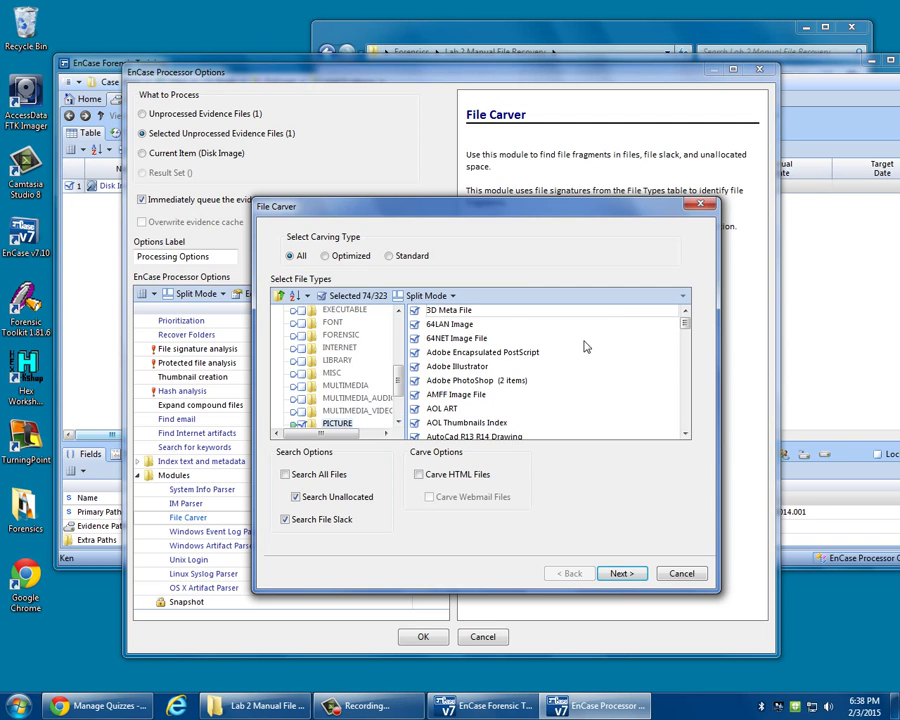
click(301, 423)
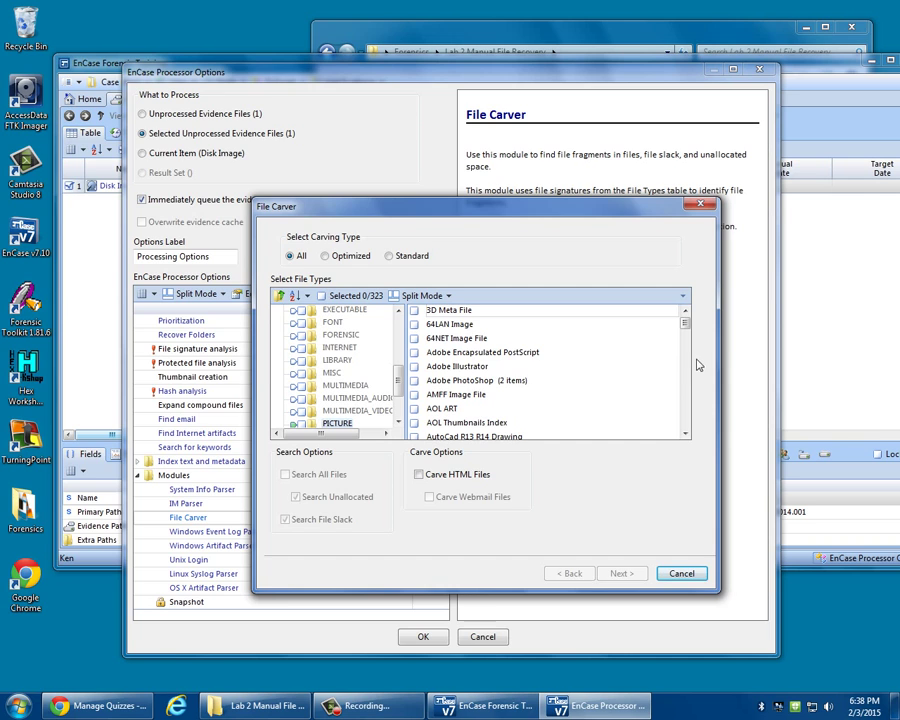
Select the JPEG Image Non-Standard, JPEG Image Standard, JPEG Image Uncommon and GIF file types for carving
scroll(683, 341, down, 10)
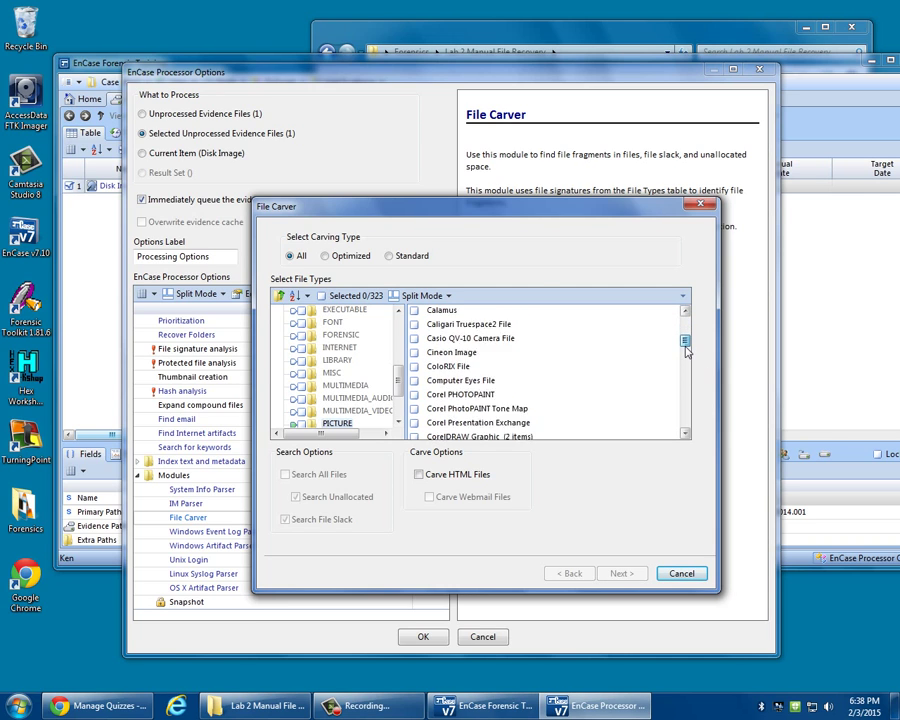
drag(686, 363, 686, 374)
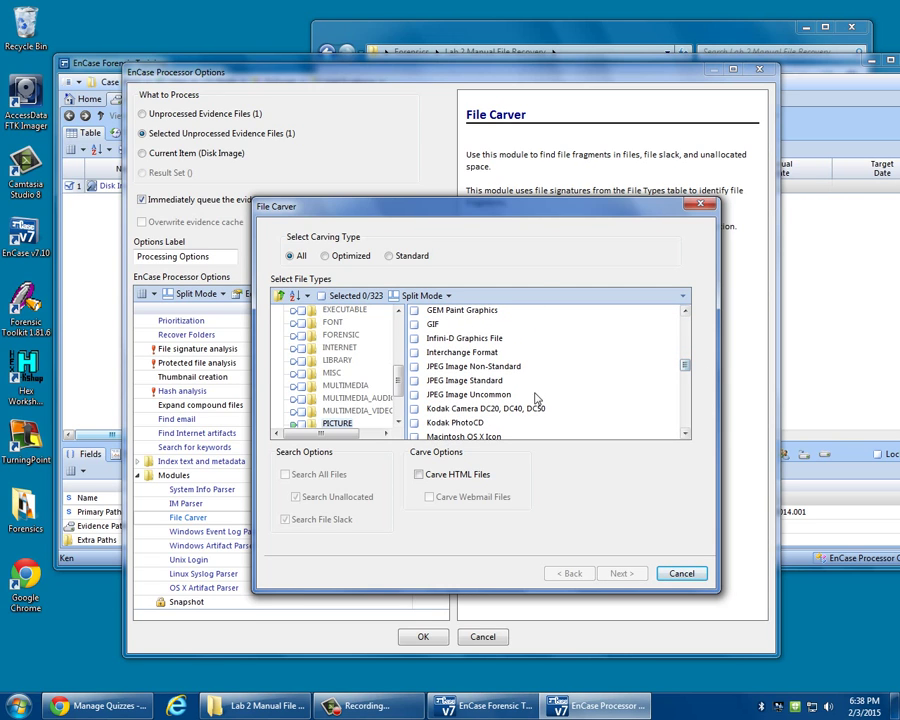
click(414, 367)
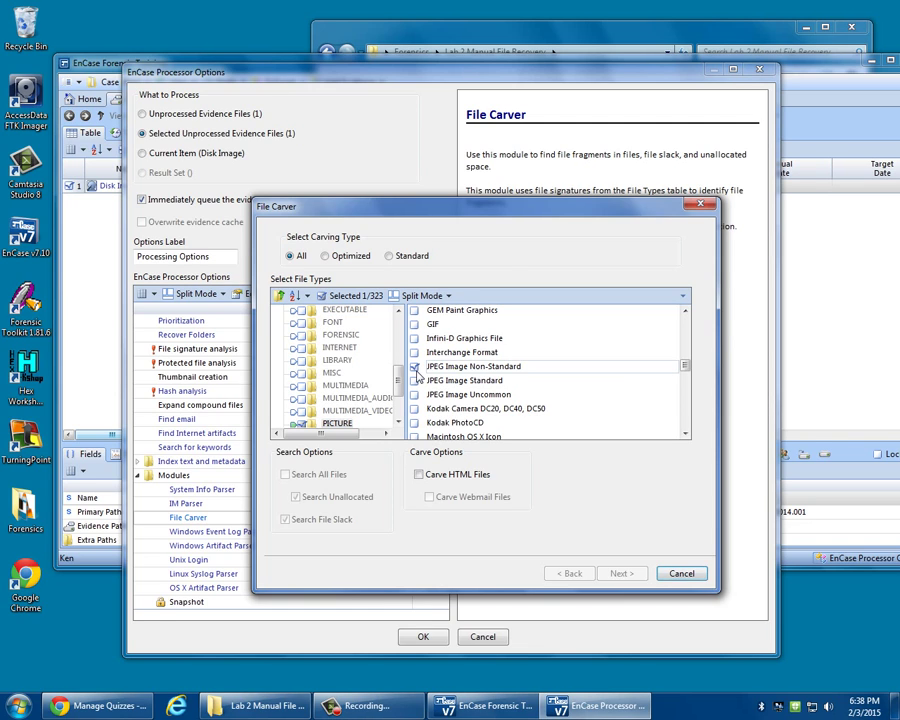
click(415, 381)
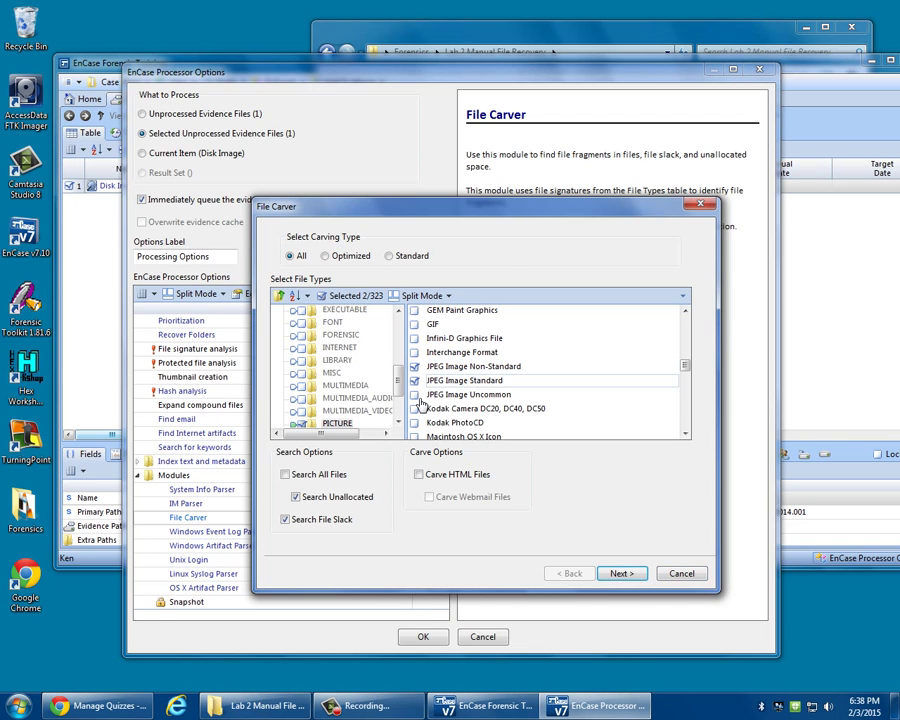
click(414, 394)
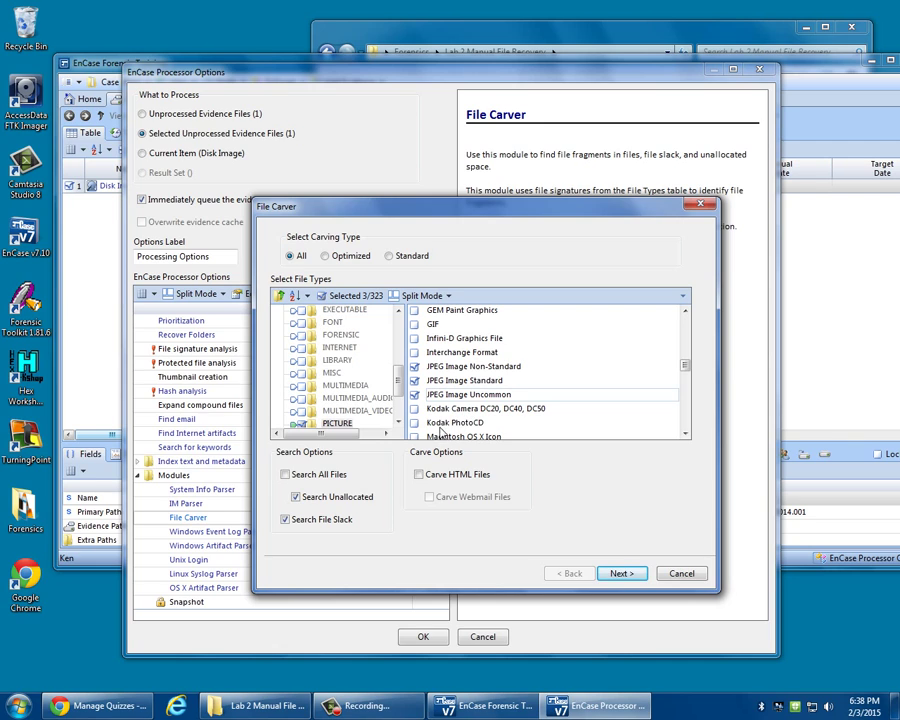
click(414, 324)
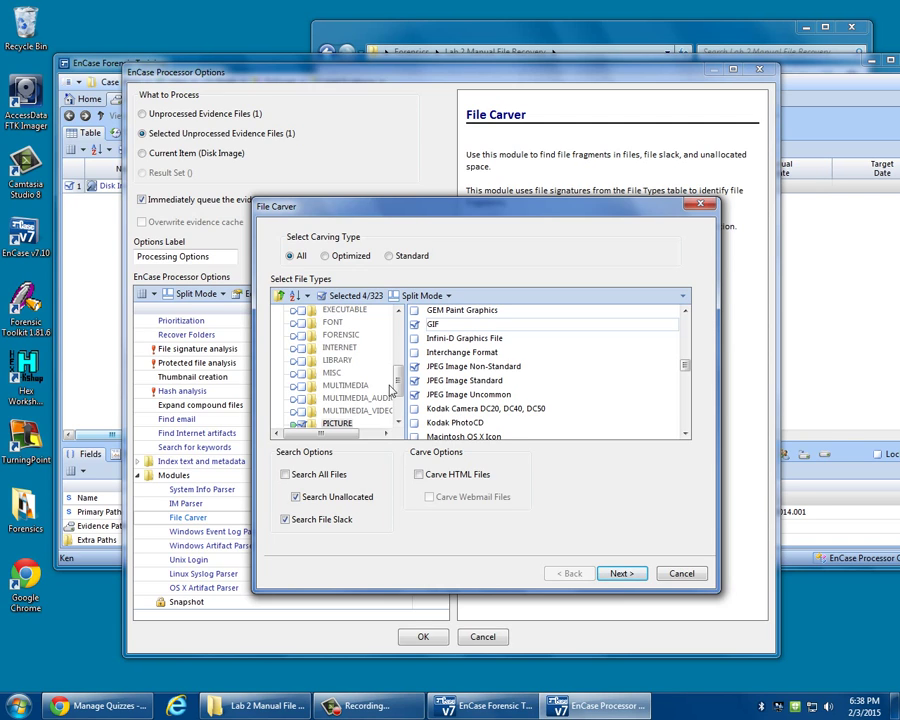
Add only the Microsoft Powerpoint Template 2007-2010 file type from the DOCUMENT_PRESENTATION category to the carving selection
scroll(400, 381, up, 3)
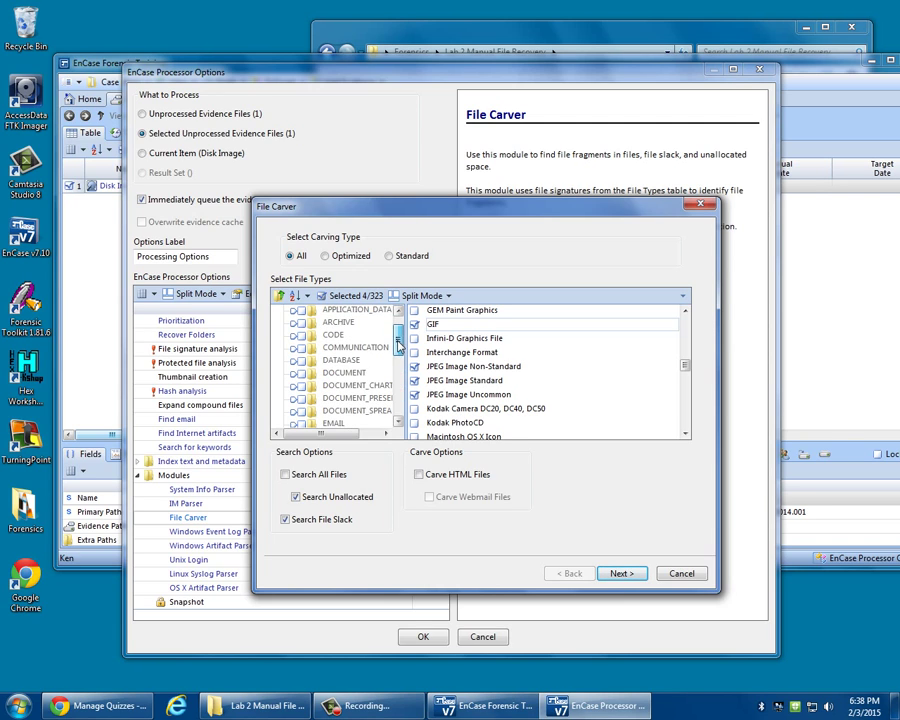
scroll(400, 381, down, 5)
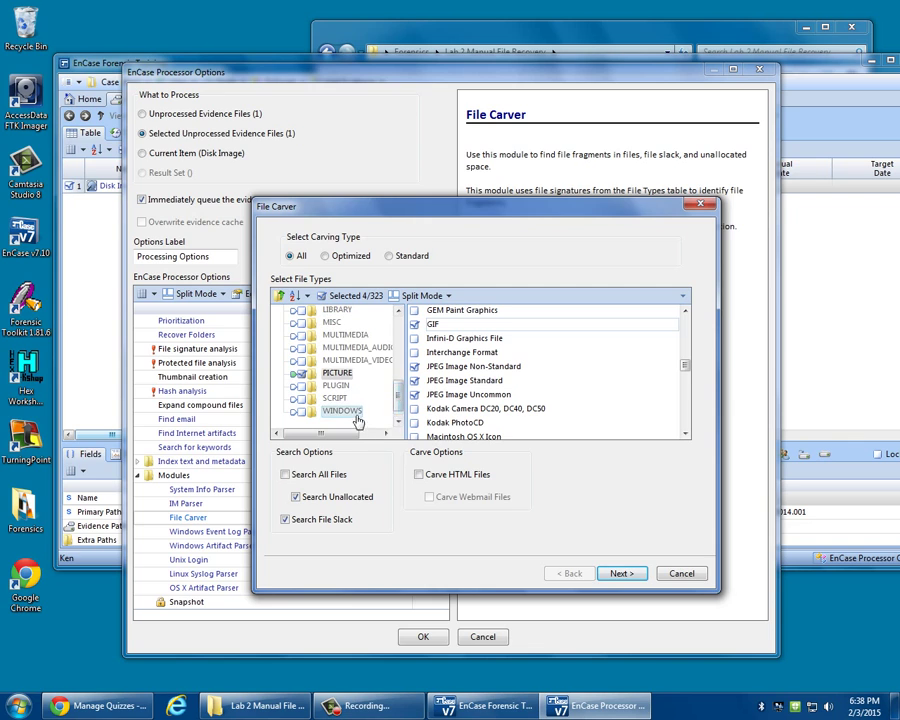
scroll(401, 397, up, 2)
scroll(401, 397, up, 4)
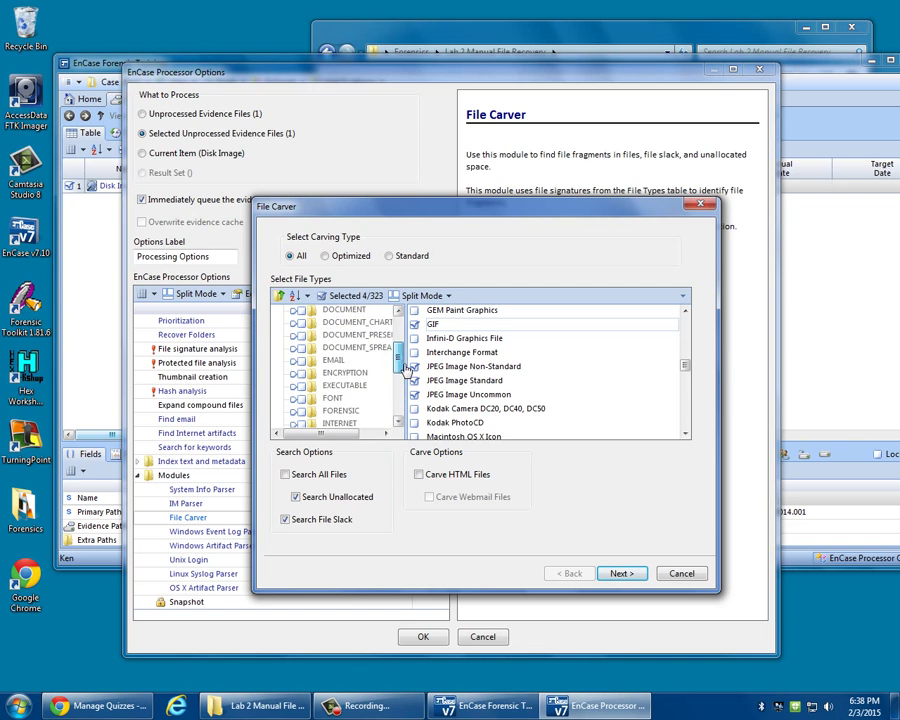
click(381, 414)
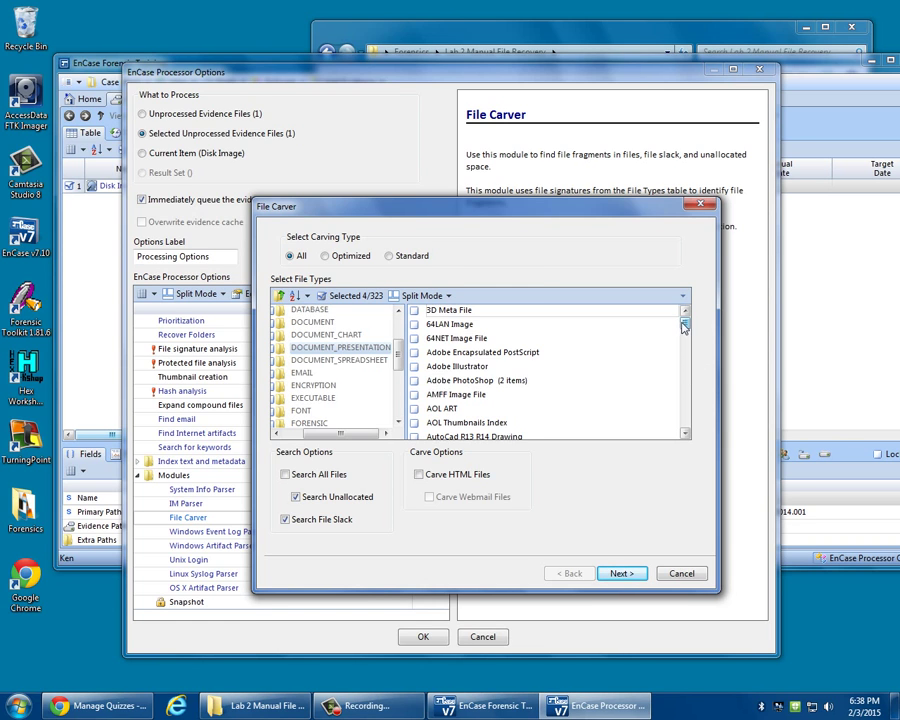
drag(684, 324, 686, 367)
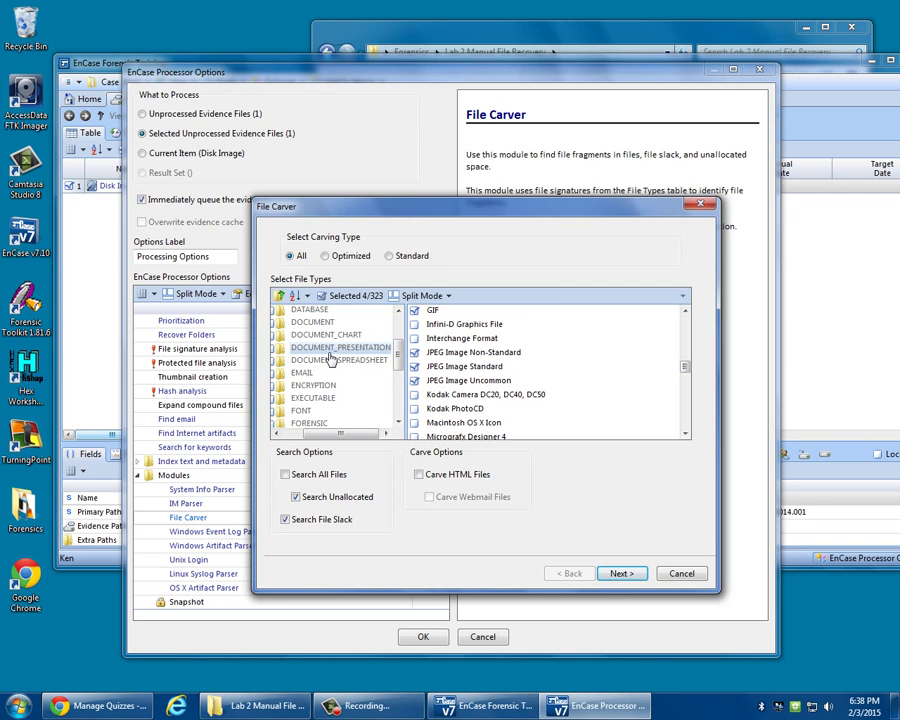
click(273, 349)
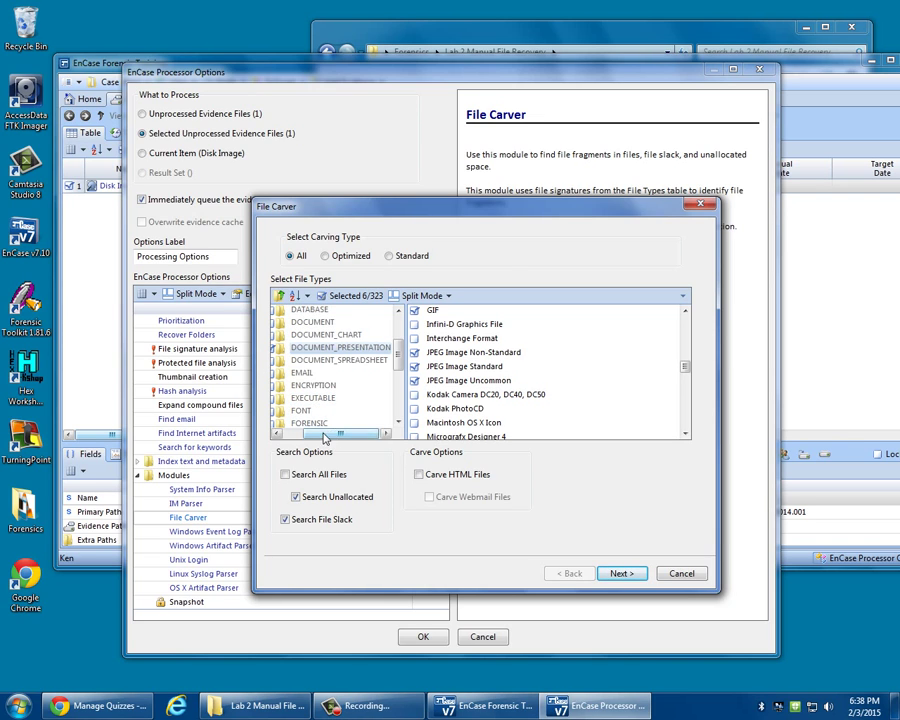
drag(325, 434, 303, 434)
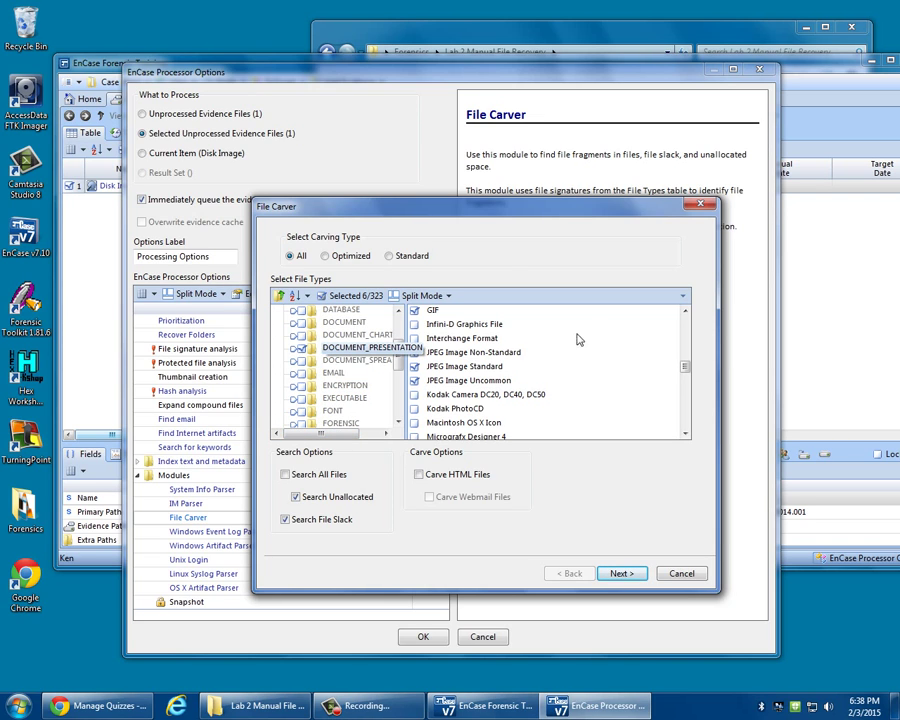
click(291, 350)
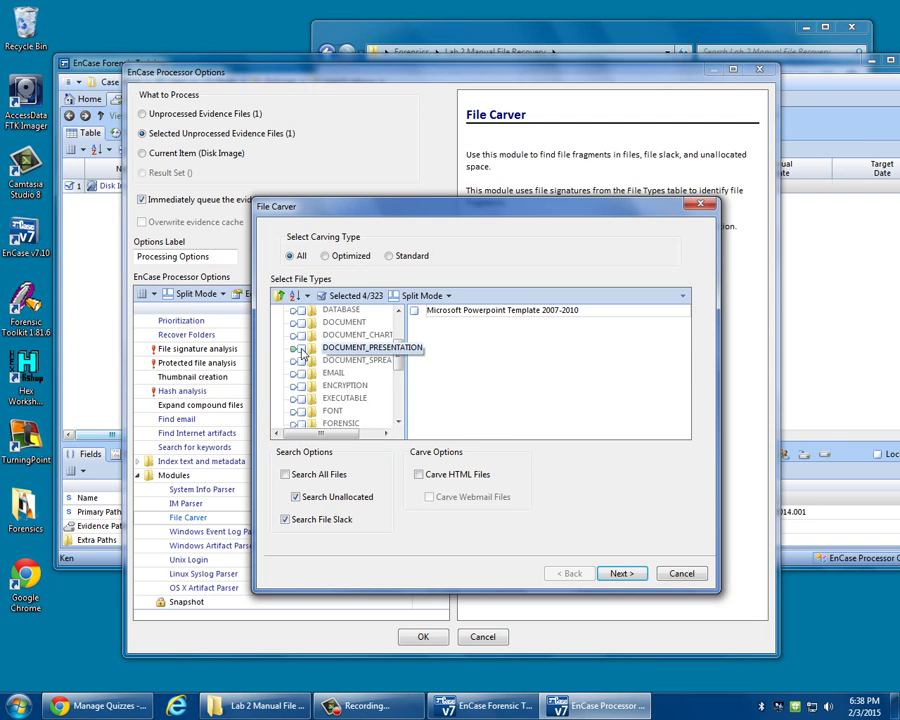
click(415, 311)
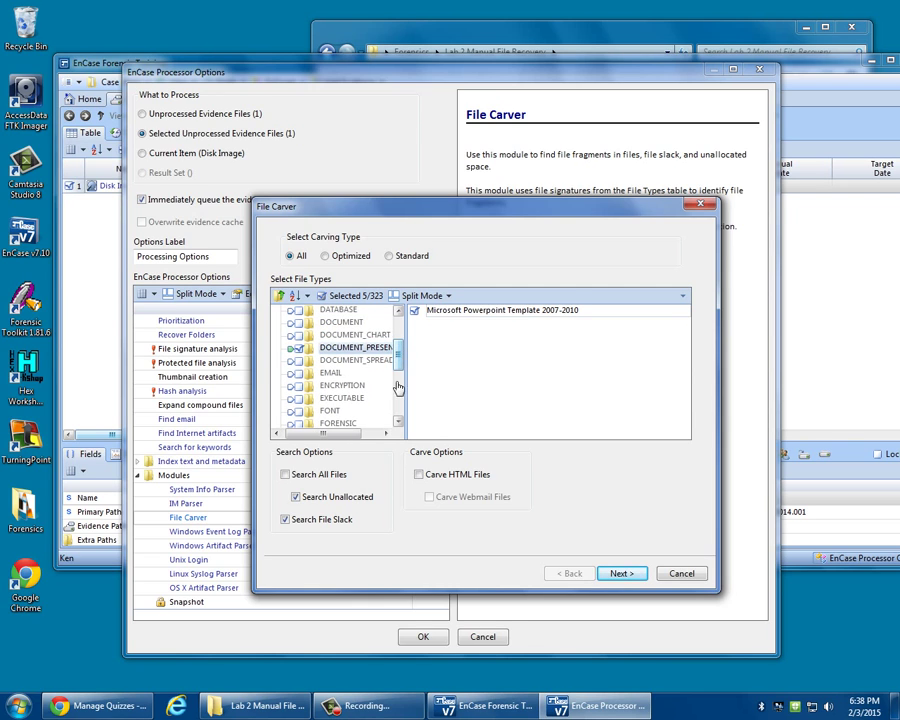
mouse_move(401, 358)
mouse_down()
mouse_move(395, 416)
mouse_move(389, 350)
mouse_up()
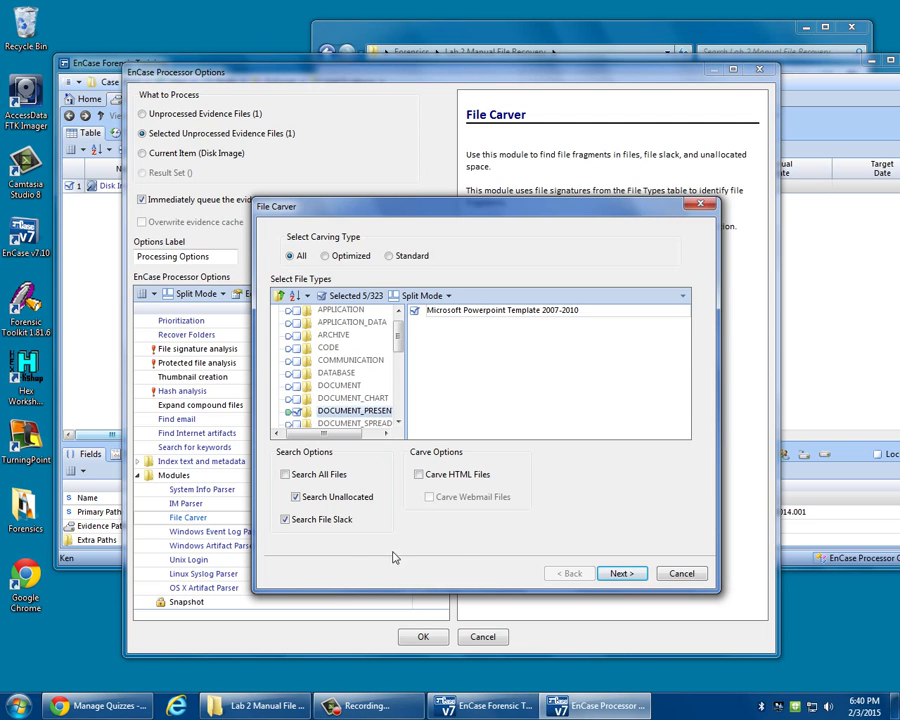
Finish the File Carver settings with Export Carved Files left off and start processing the selected evidence
click(633, 575)
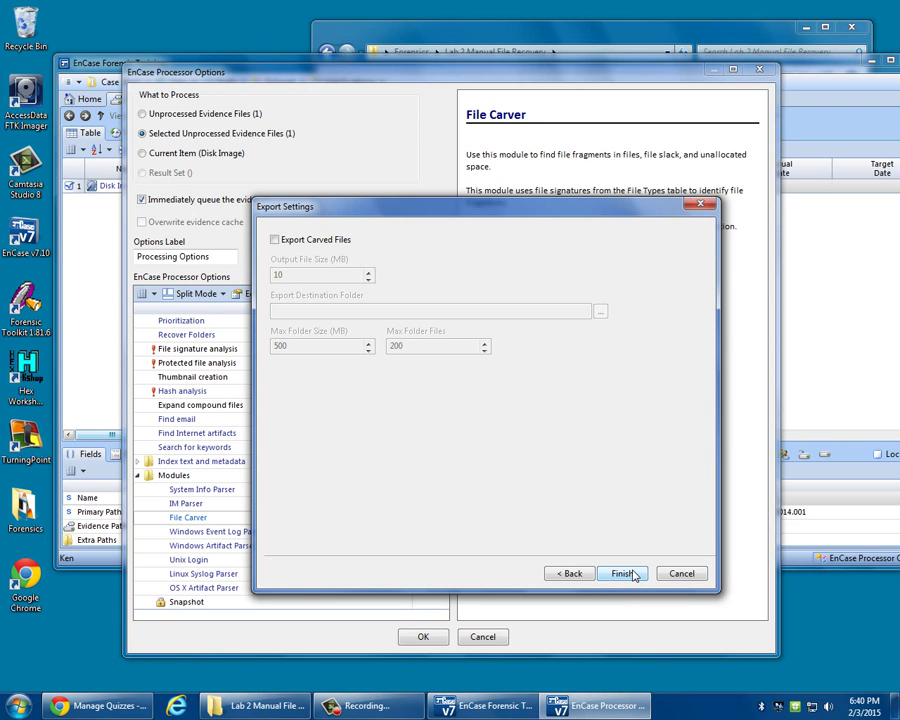
click(633, 575)
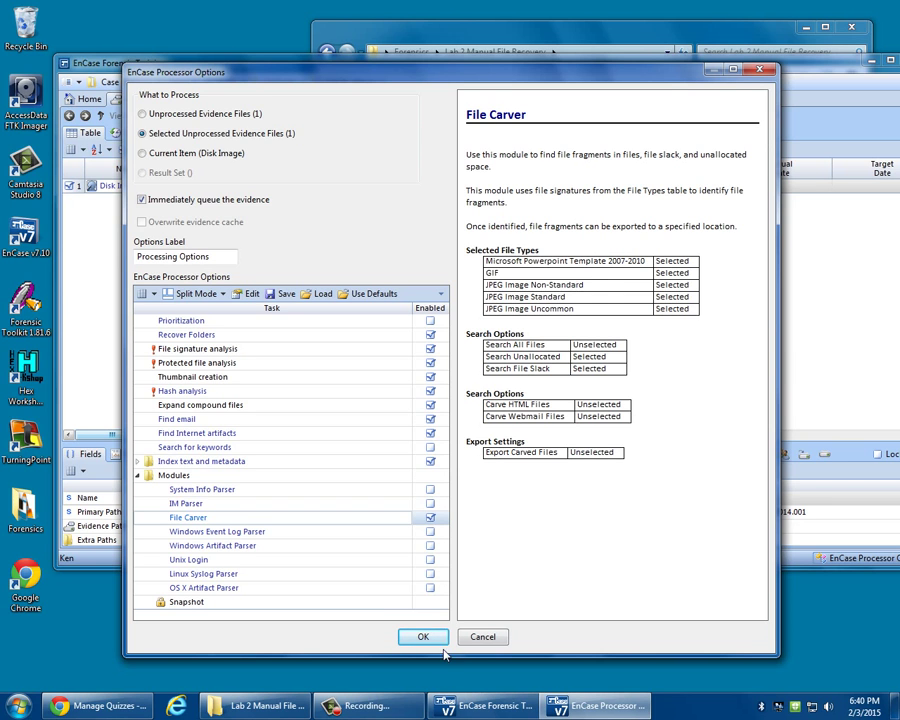
key(Return)
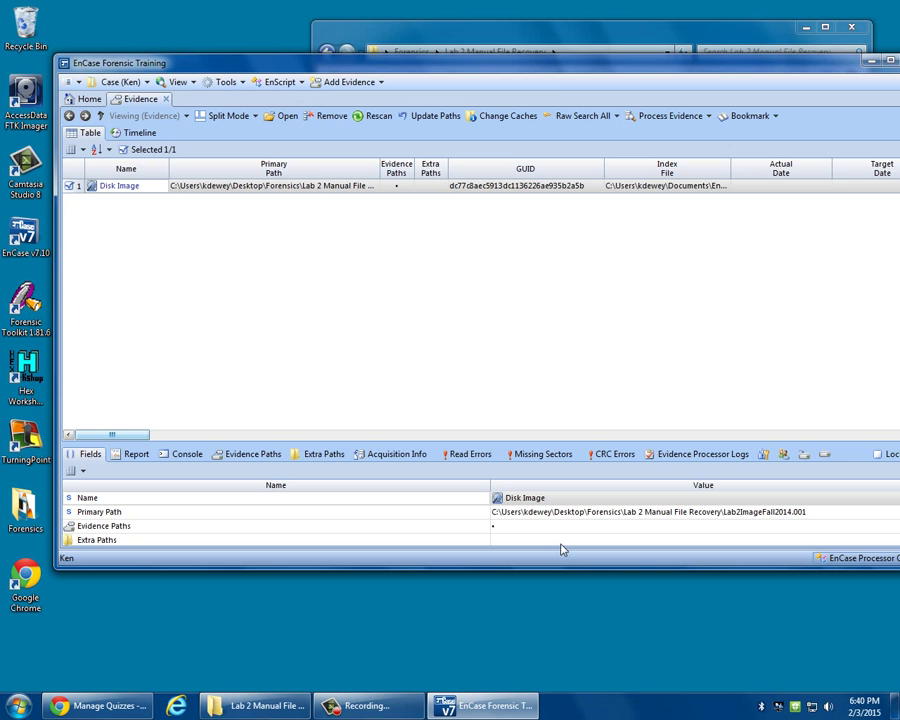
Bring the whole EnCase window into view and check the Disk Image job's task status in the Processor Manager, closing it when done
drag(615, 62, 559, 73)
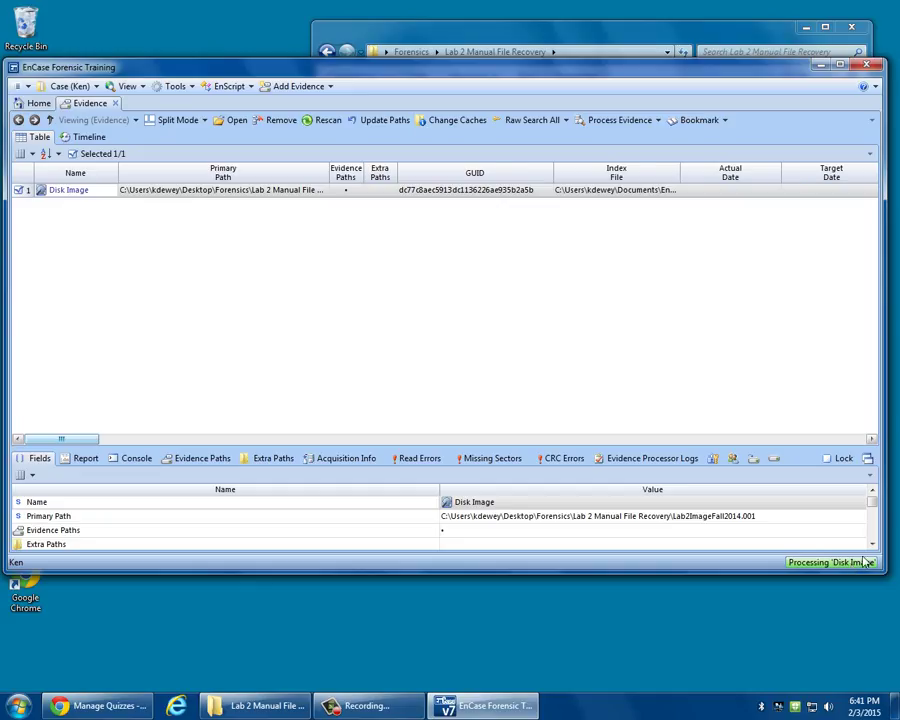
click(846, 563)
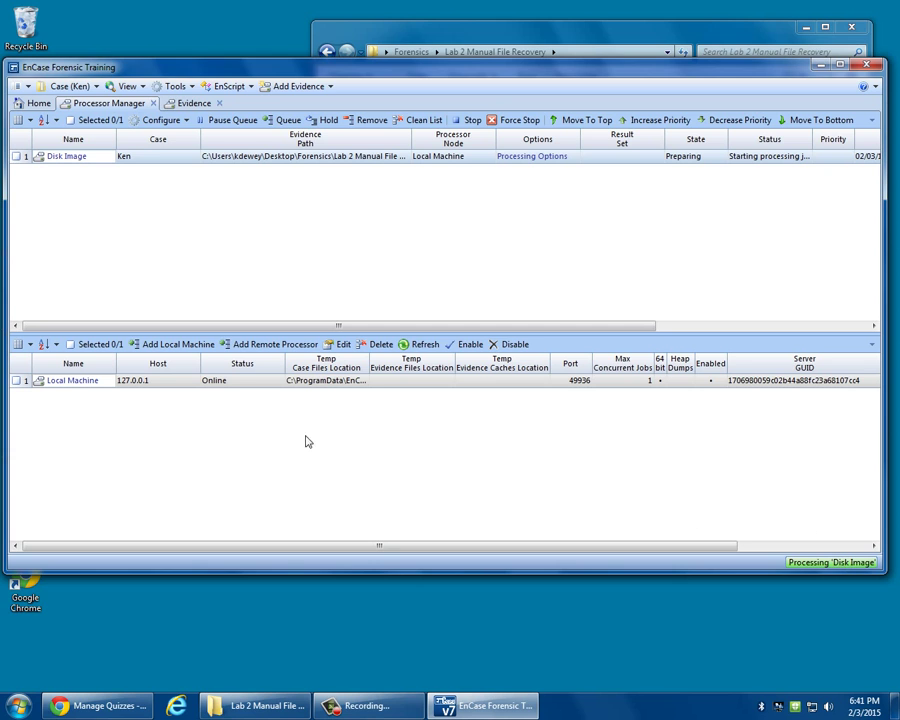
click(76, 158)
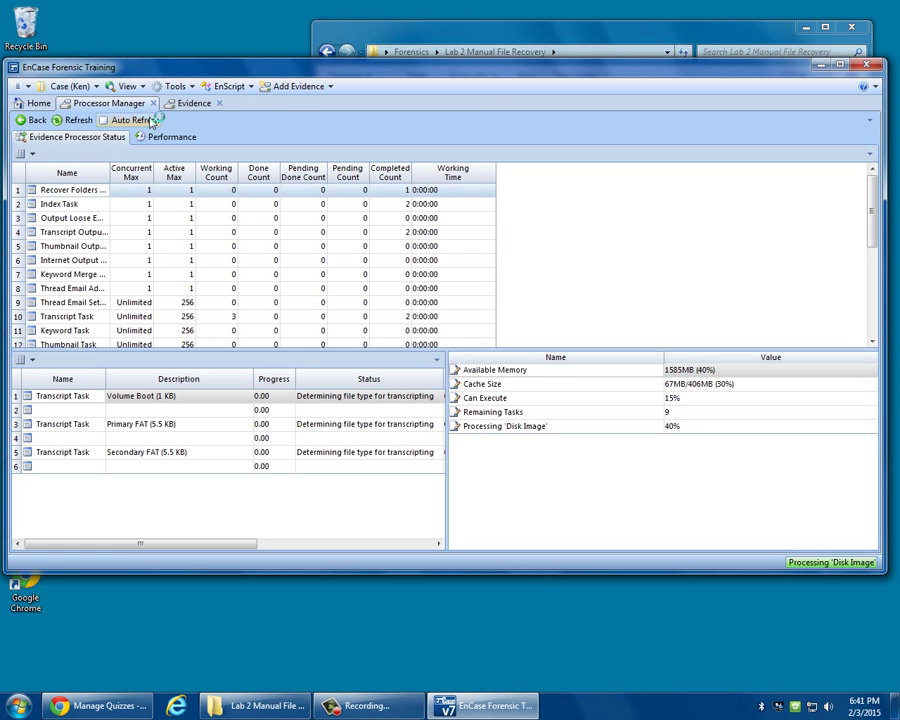
click(153, 103)
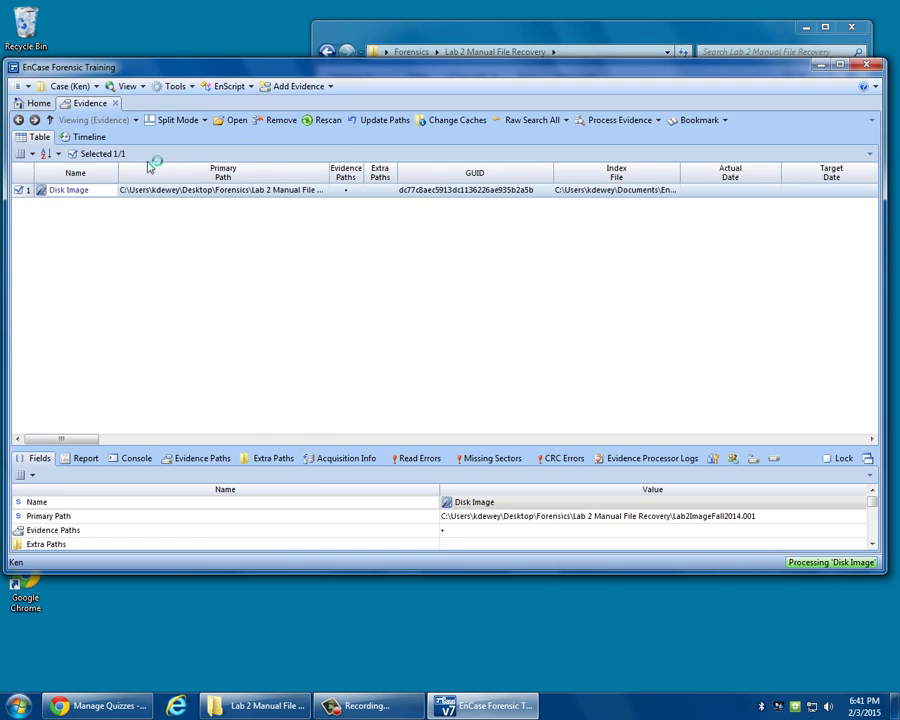
Open the Disk Image's entries, expand Recovered Folders and list the files in Folder1 and Folder2
click(78, 192)
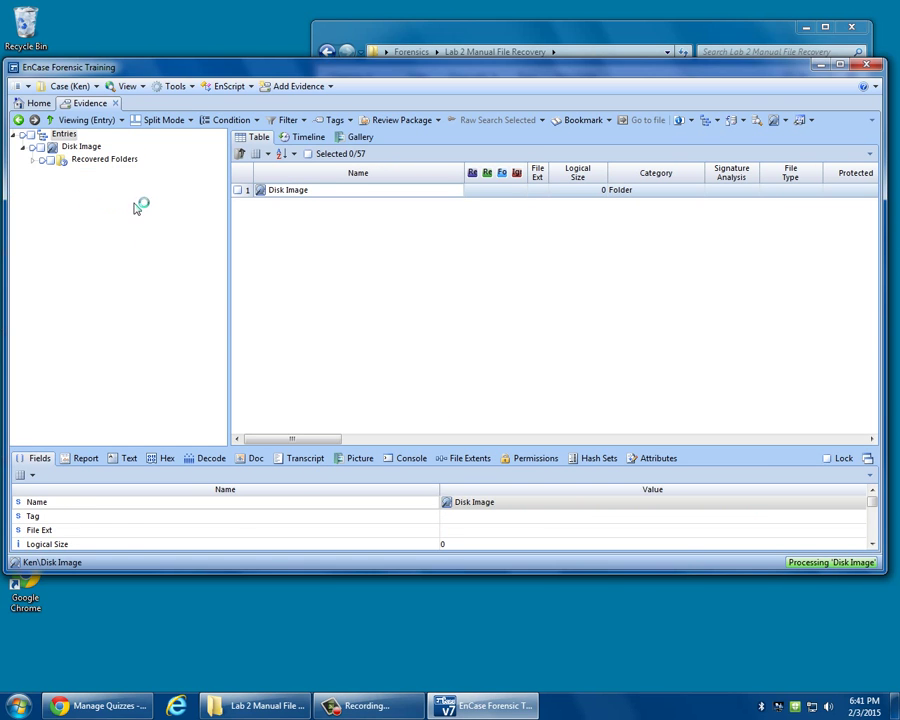
click(18, 120)
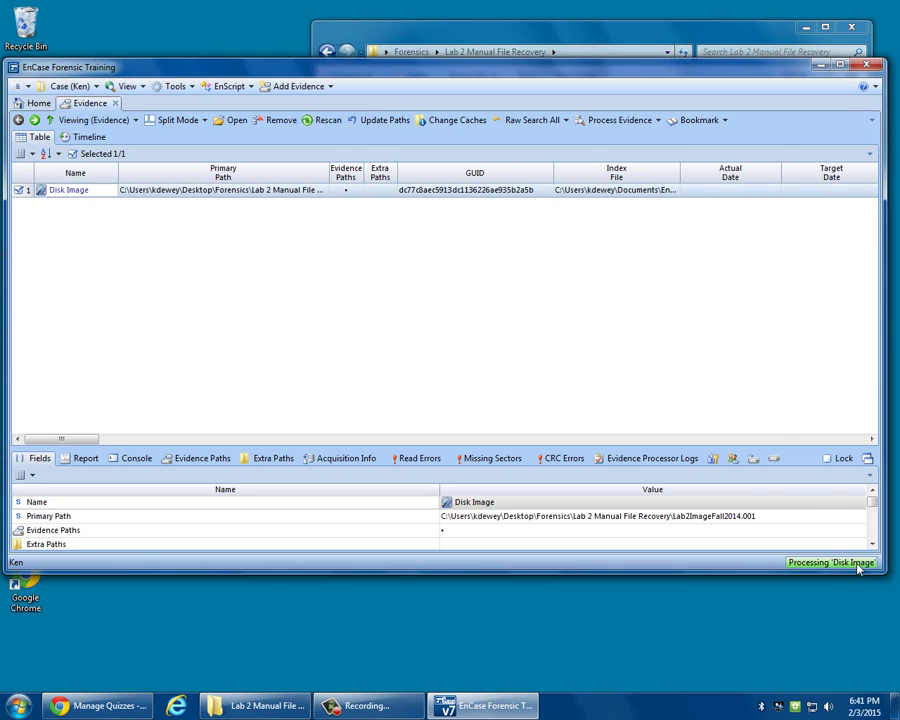
click(70, 190)
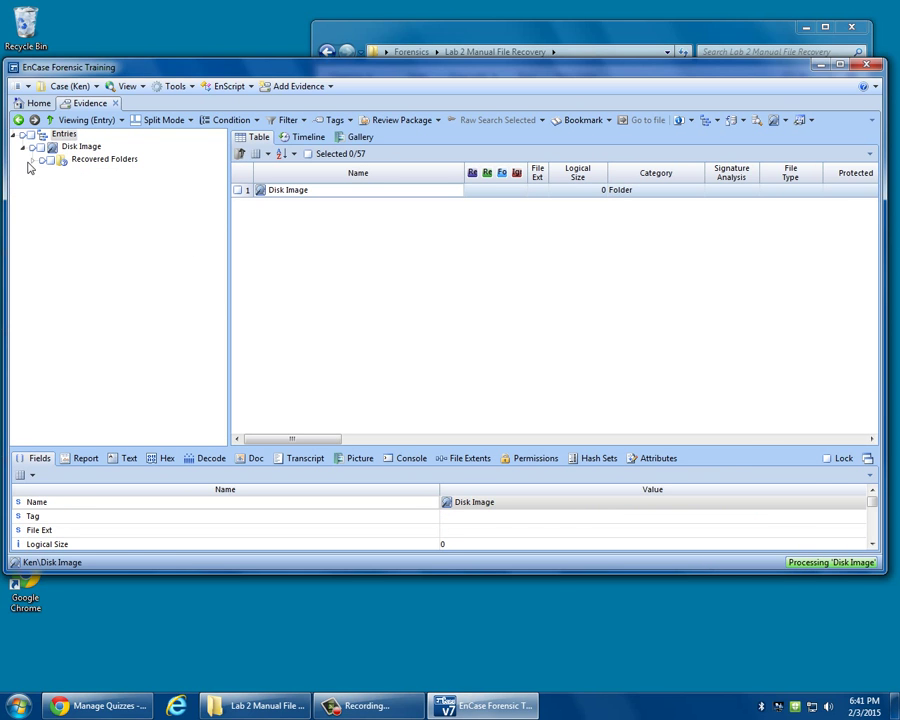
click(33, 161)
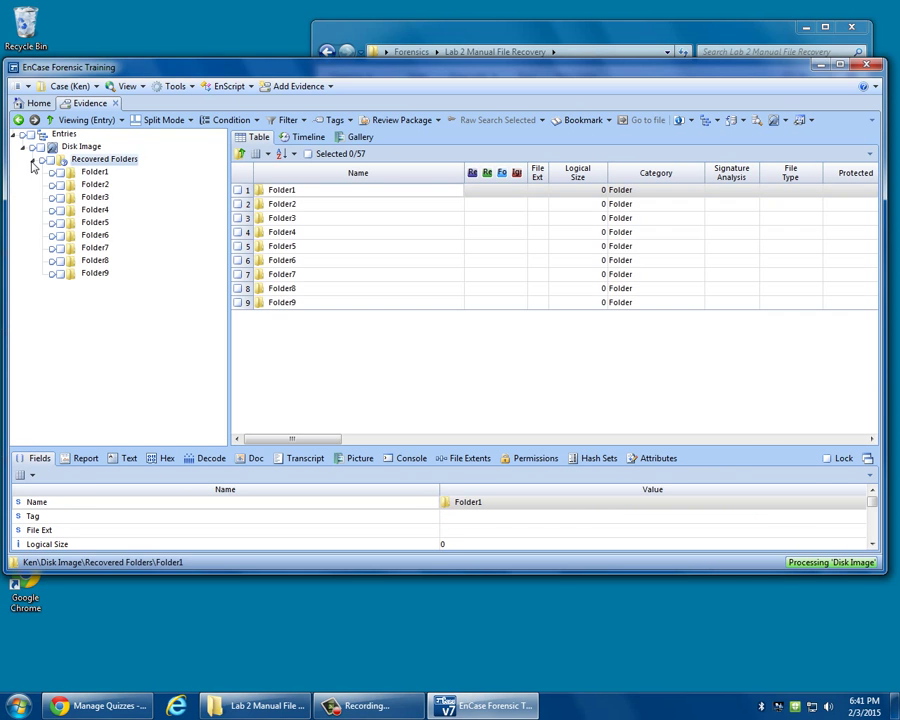
click(96, 173)
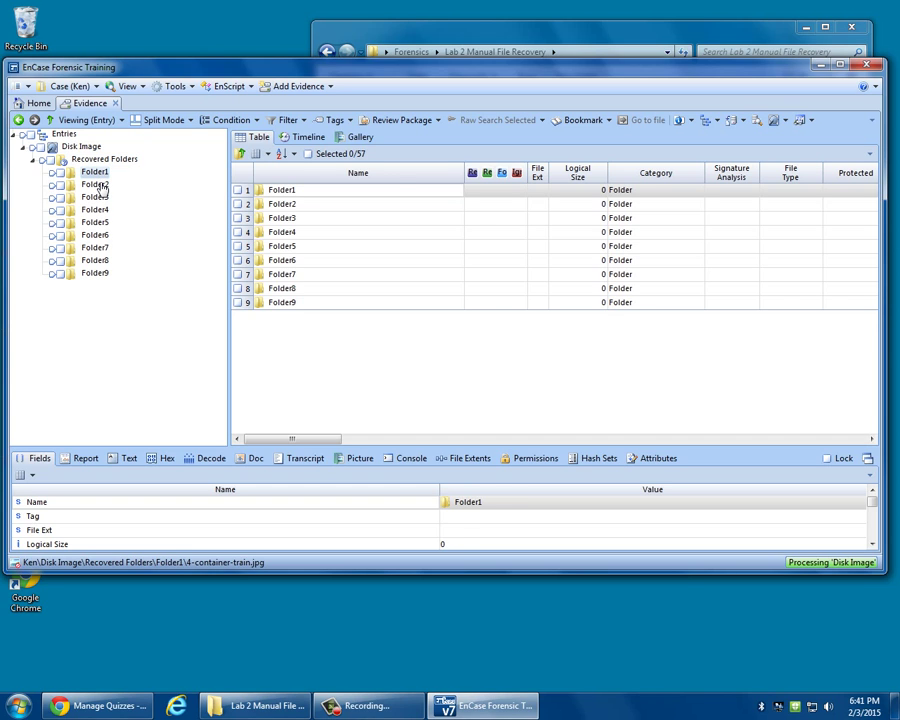
click(98, 186)
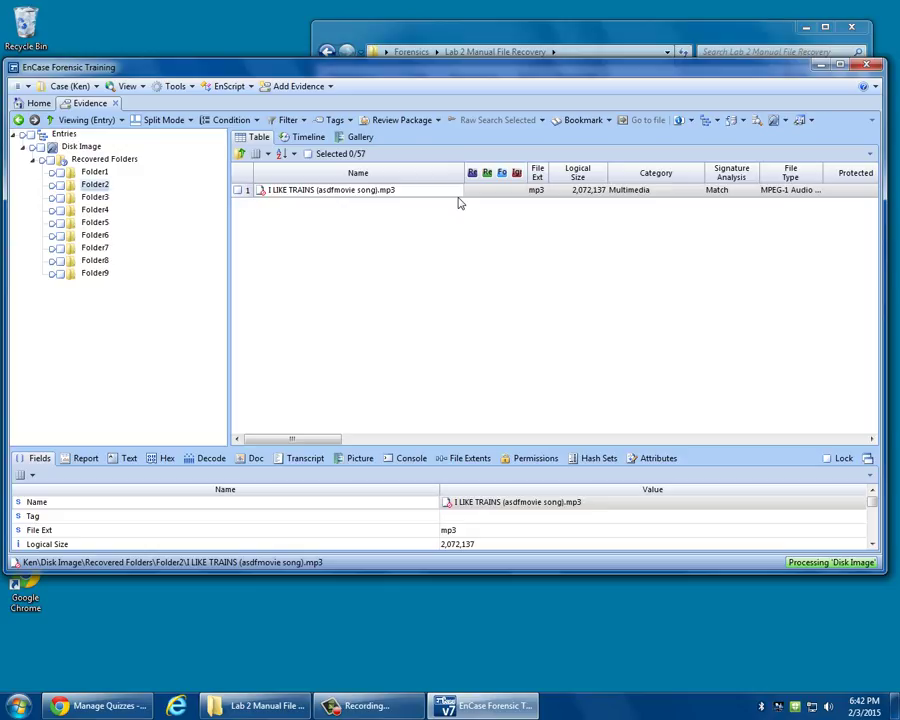
Preview the JPEG files of Folder1 as pictures and display the contents of Folder2
click(96, 175)
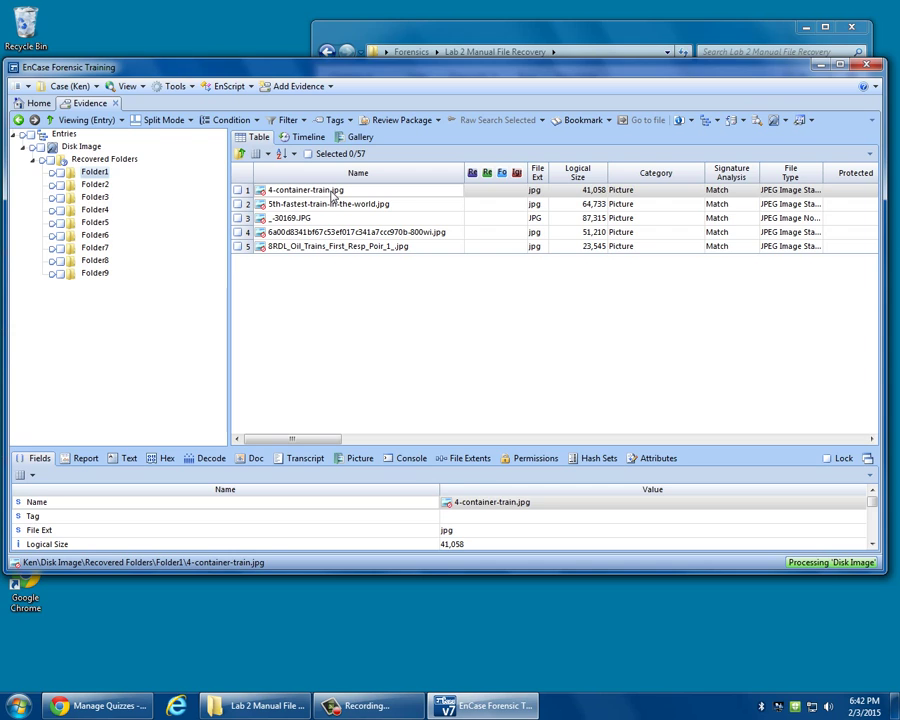
click(366, 459)
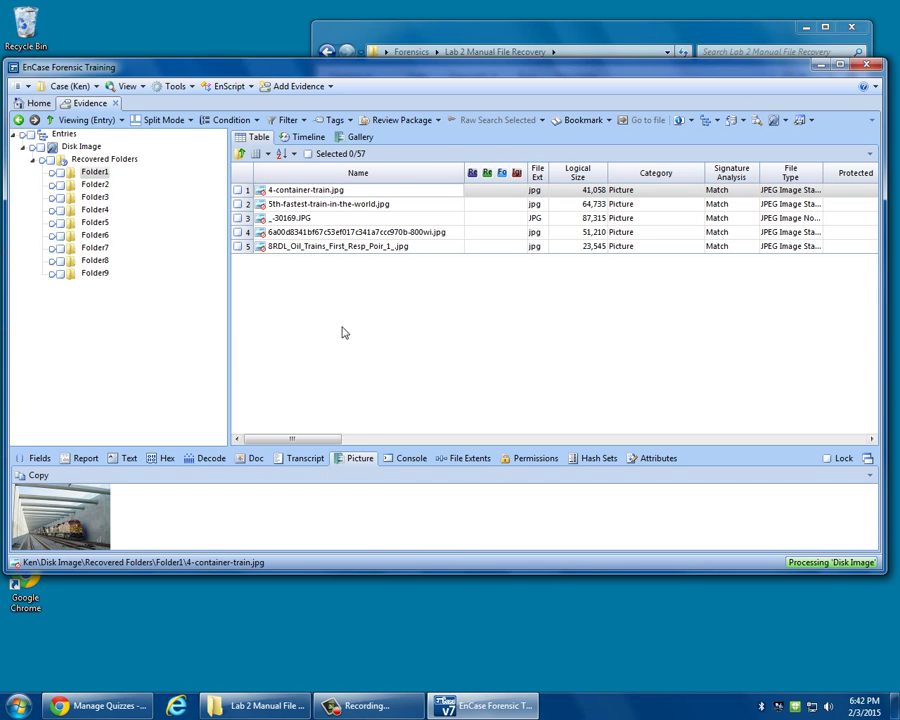
click(300, 205)
click(302, 218)
click(306, 232)
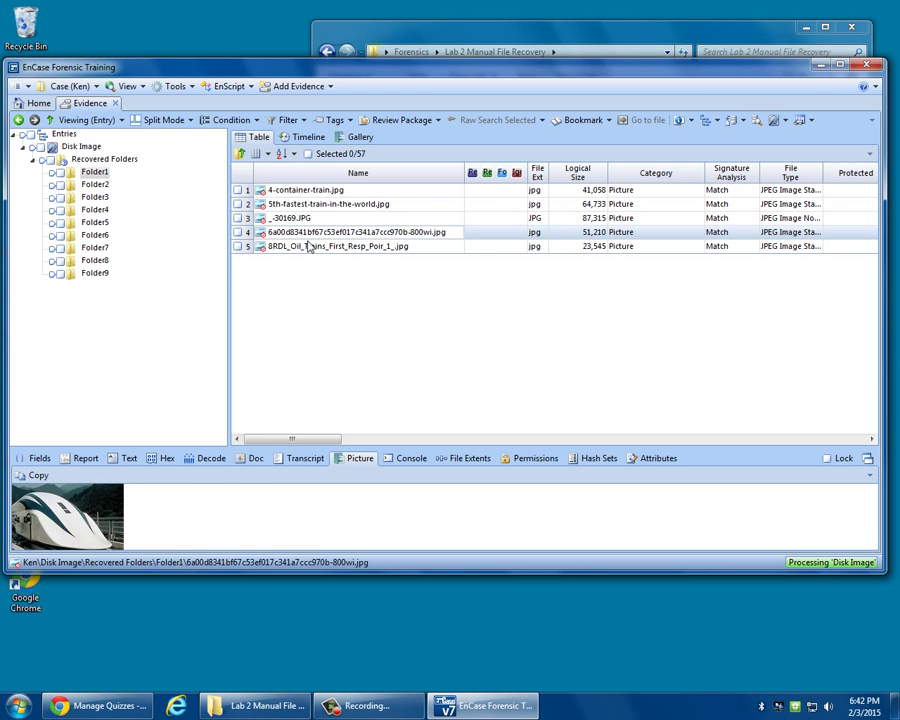
click(309, 247)
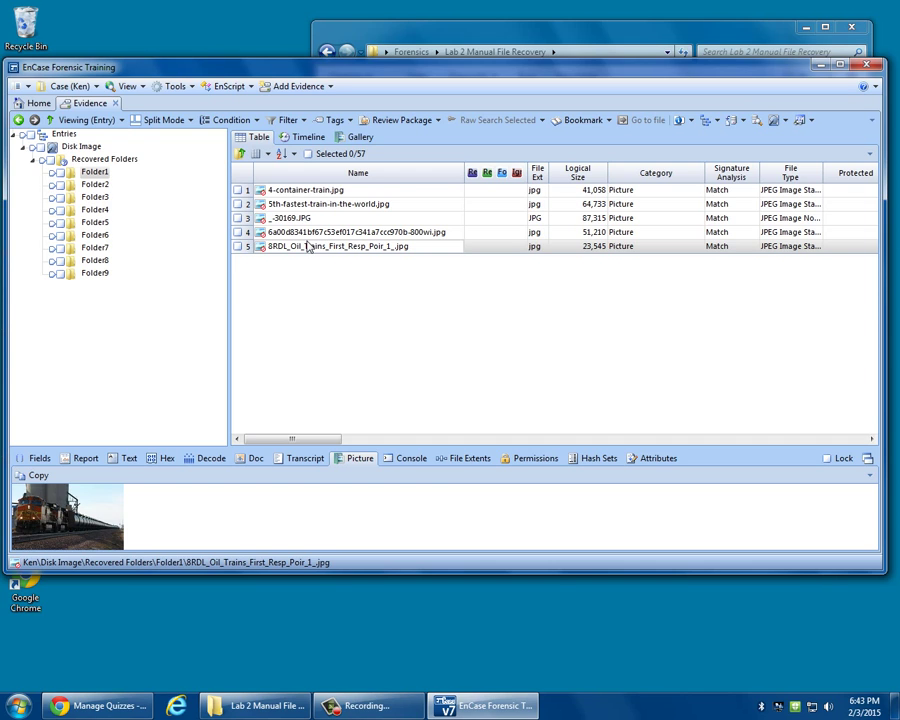
click(276, 204)
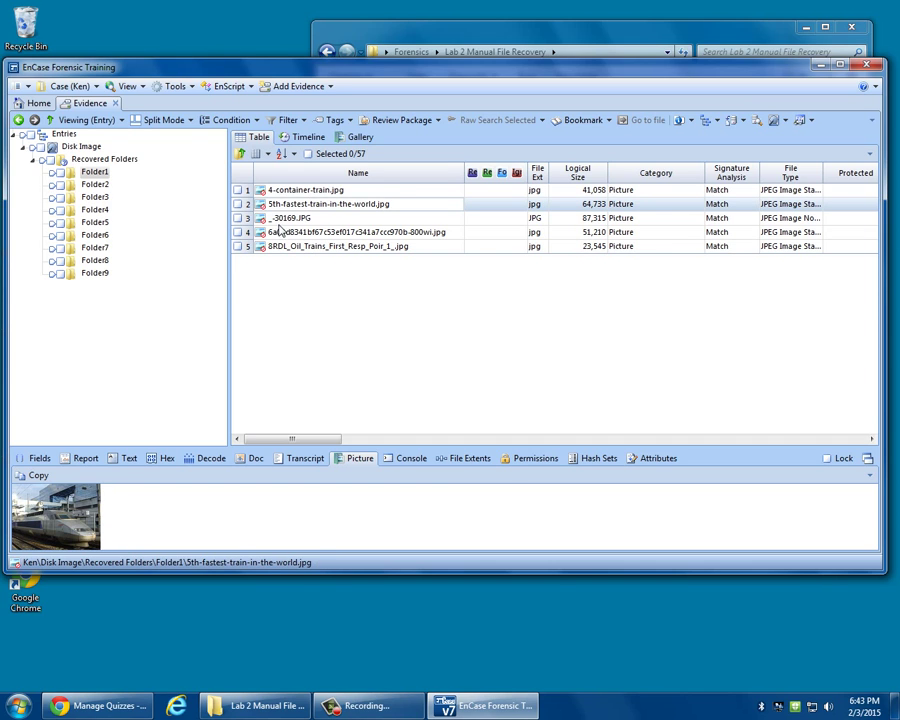
click(96, 185)
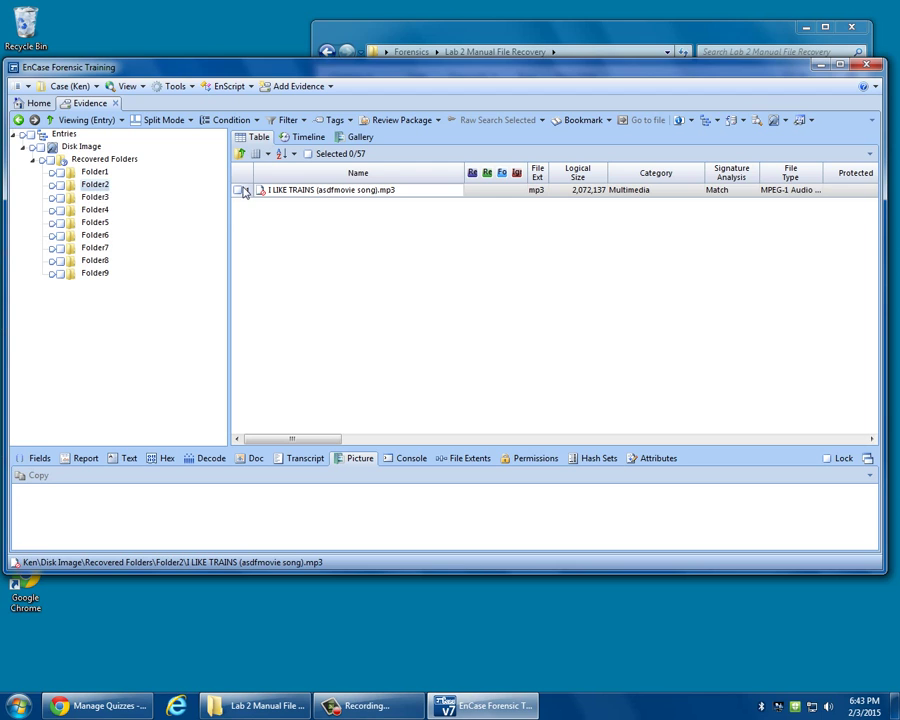
List the files of Folder3, display Osaka Trains map_2.pdf as a rendered document and make the EnCase window taller
click(96, 198)
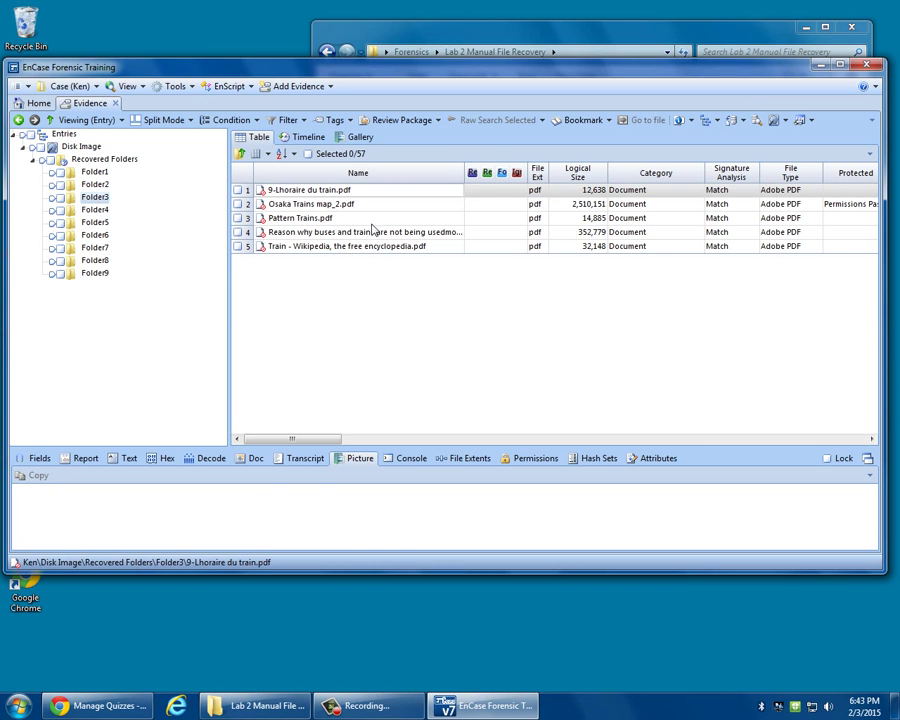
click(335, 204)
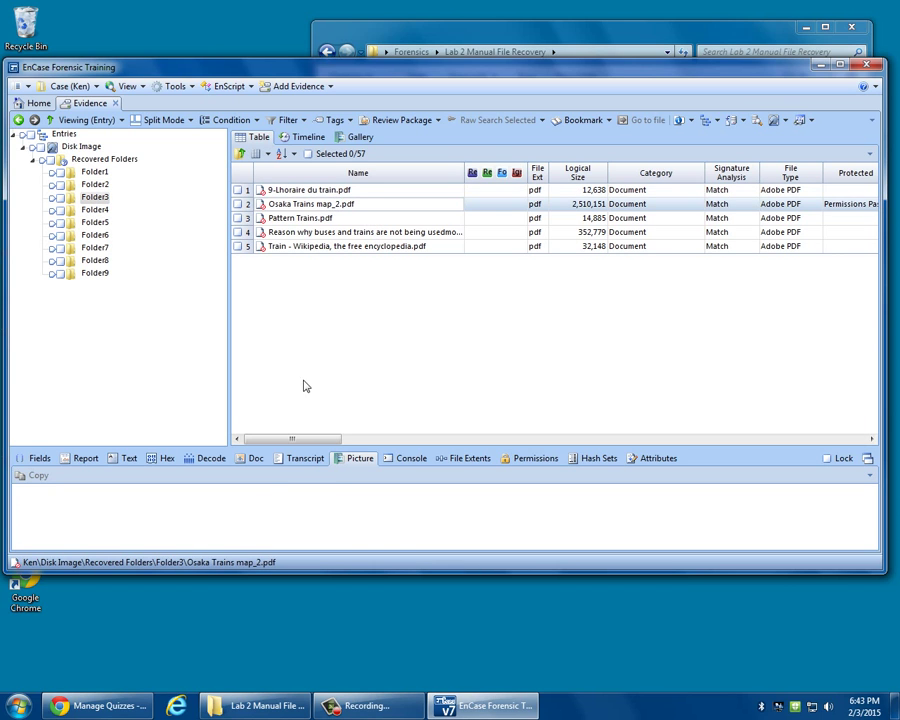
click(254, 458)
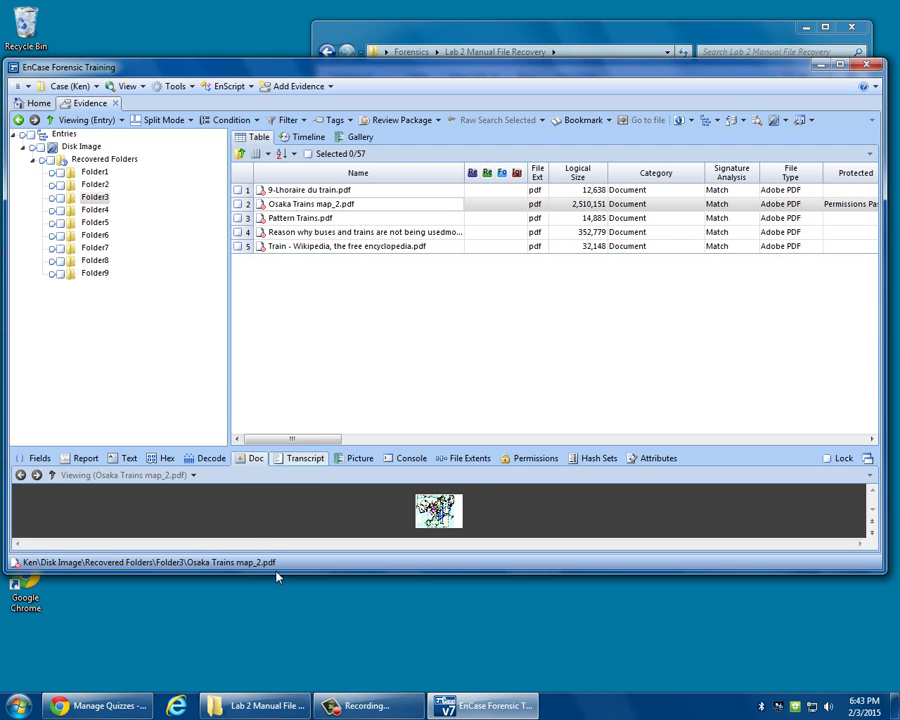
drag(279, 577, 285, 649)
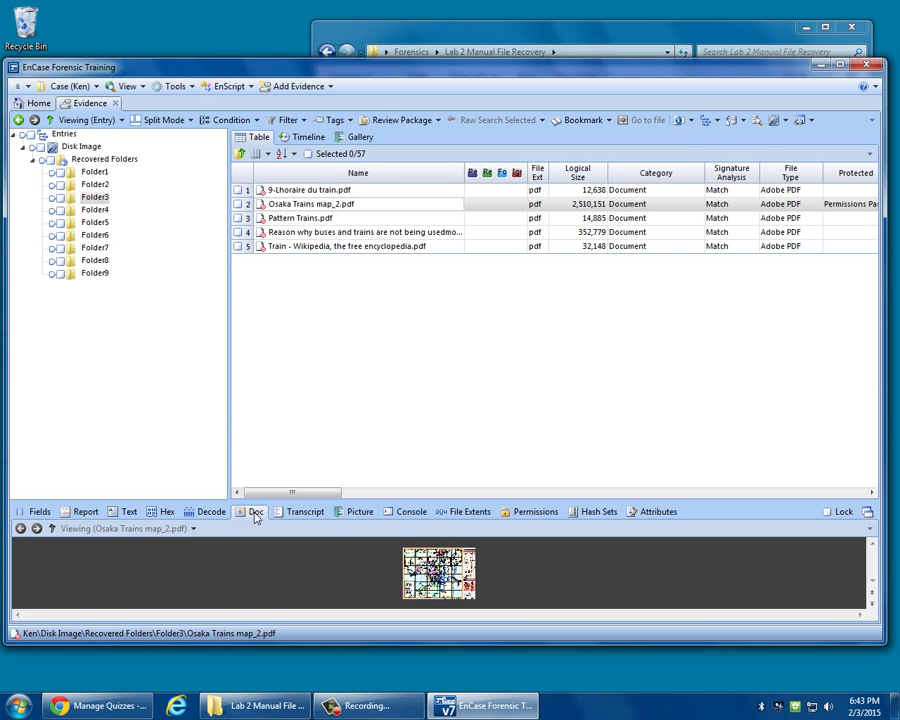
Preview each PDF in Folder3, enlarging the document preview area and returning to Osaka Trains map_2.pdf
click(354, 222)
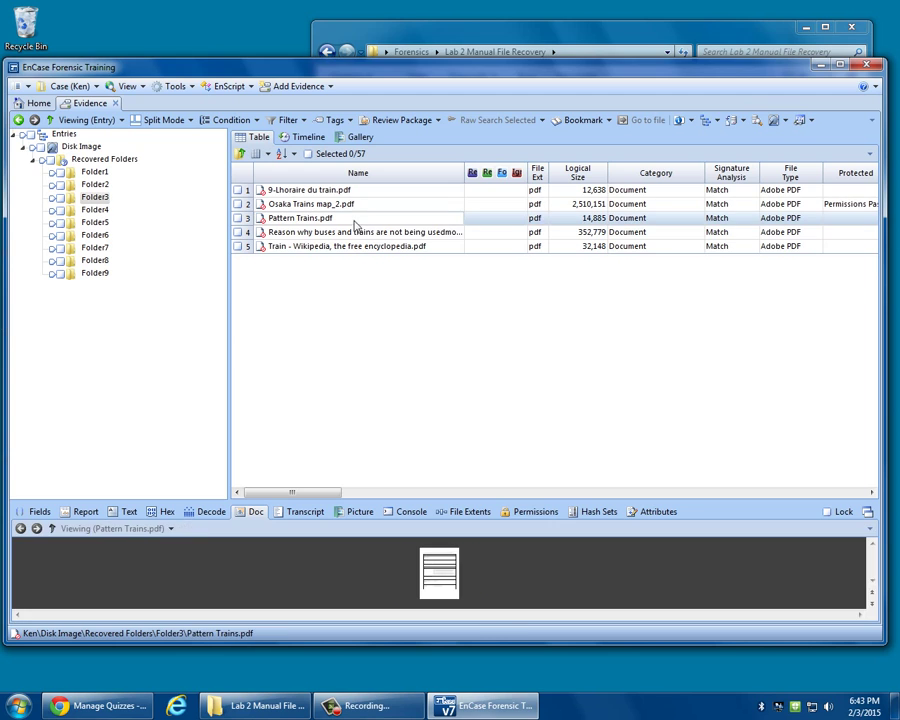
click(388, 233)
click(383, 249)
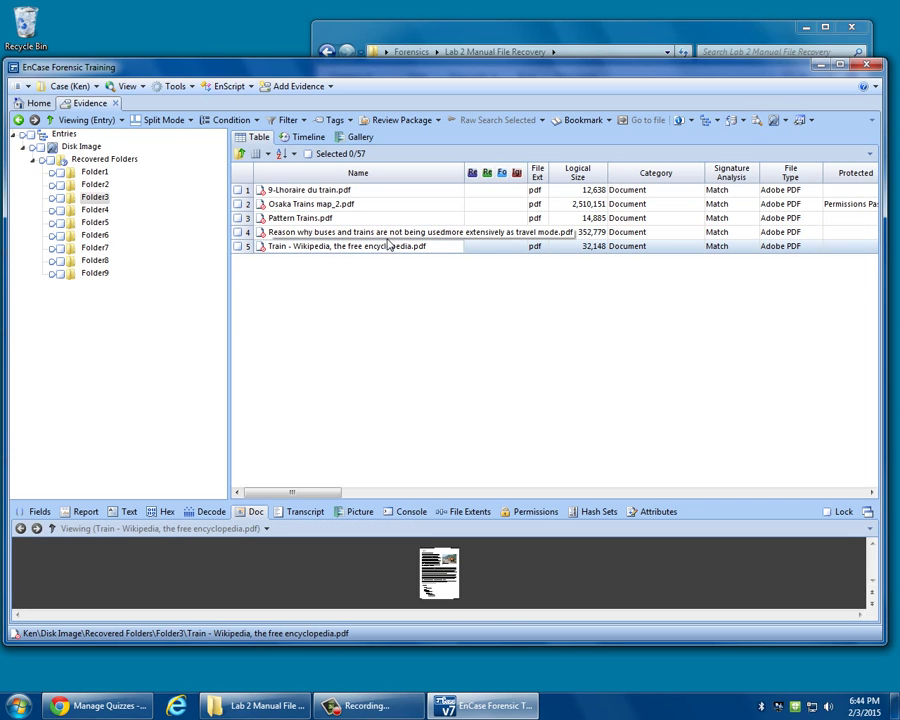
click(357, 192)
click(350, 207)
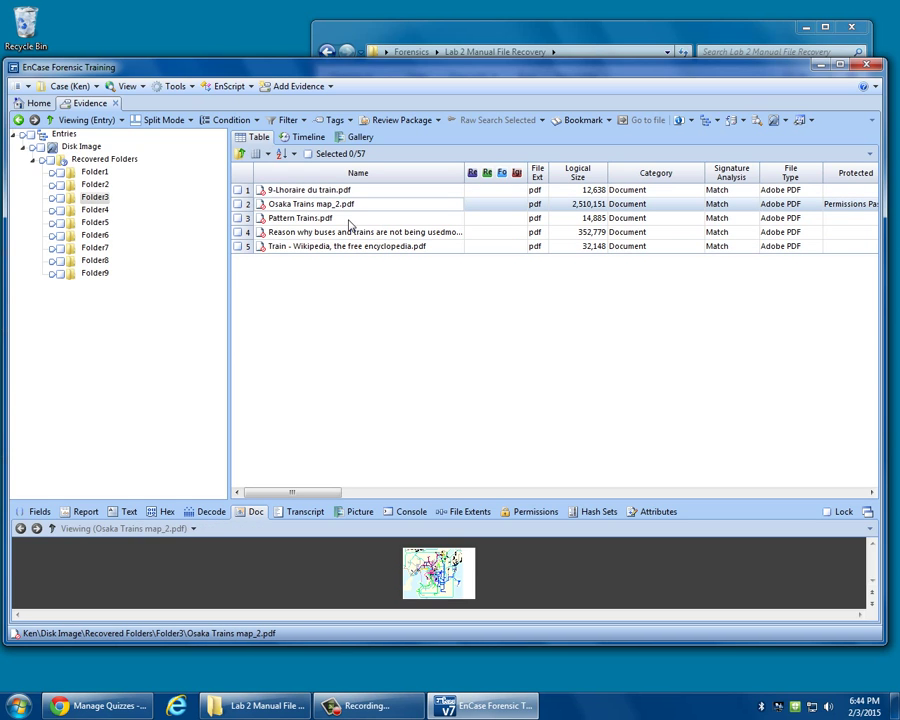
click(349, 221)
click(348, 233)
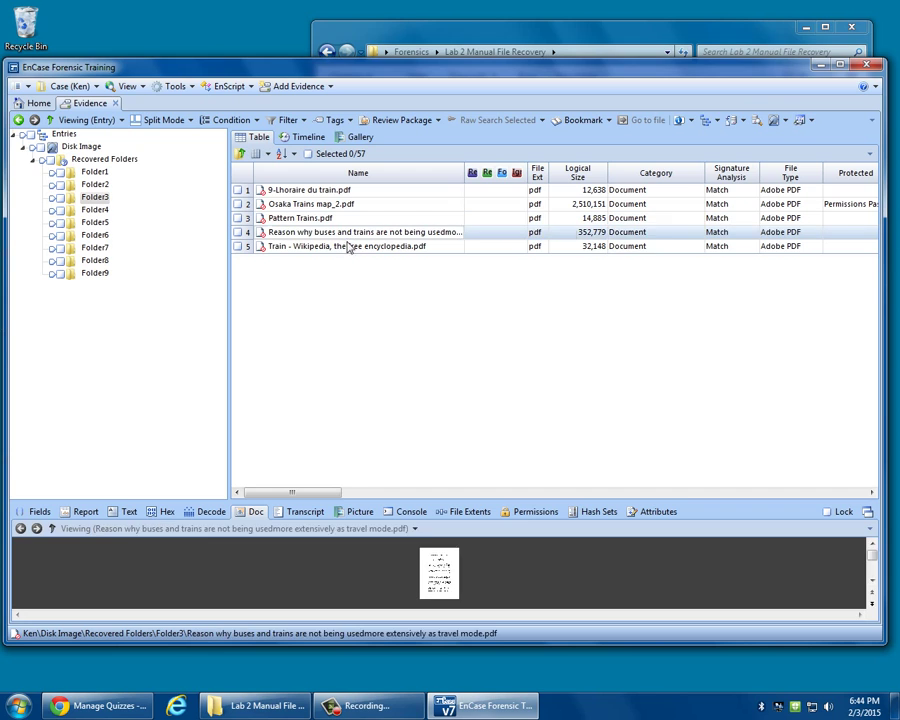
click(348, 247)
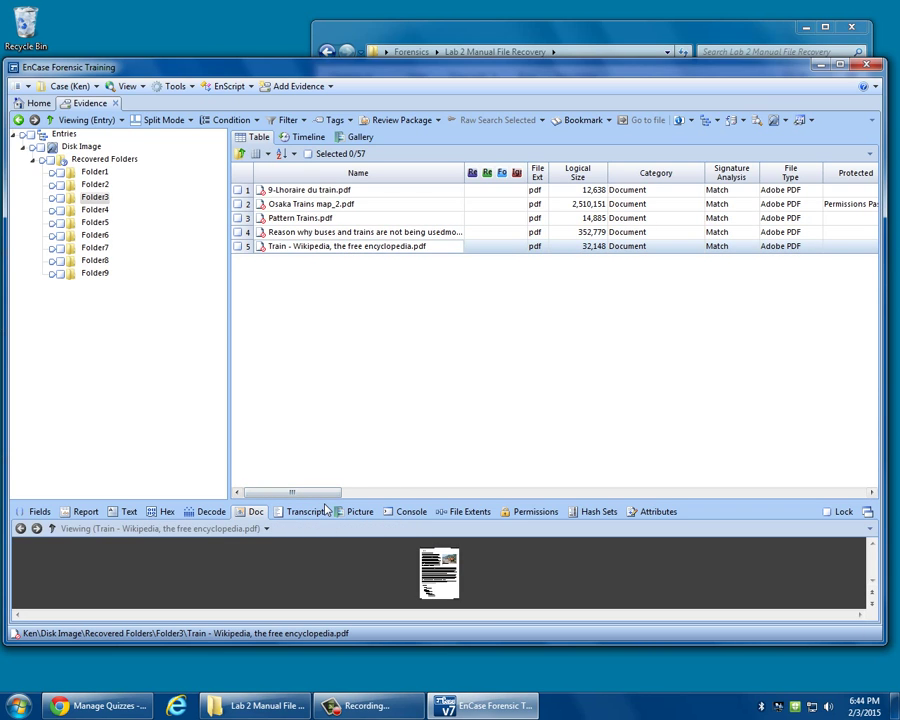
drag(325, 505, 338, 364)
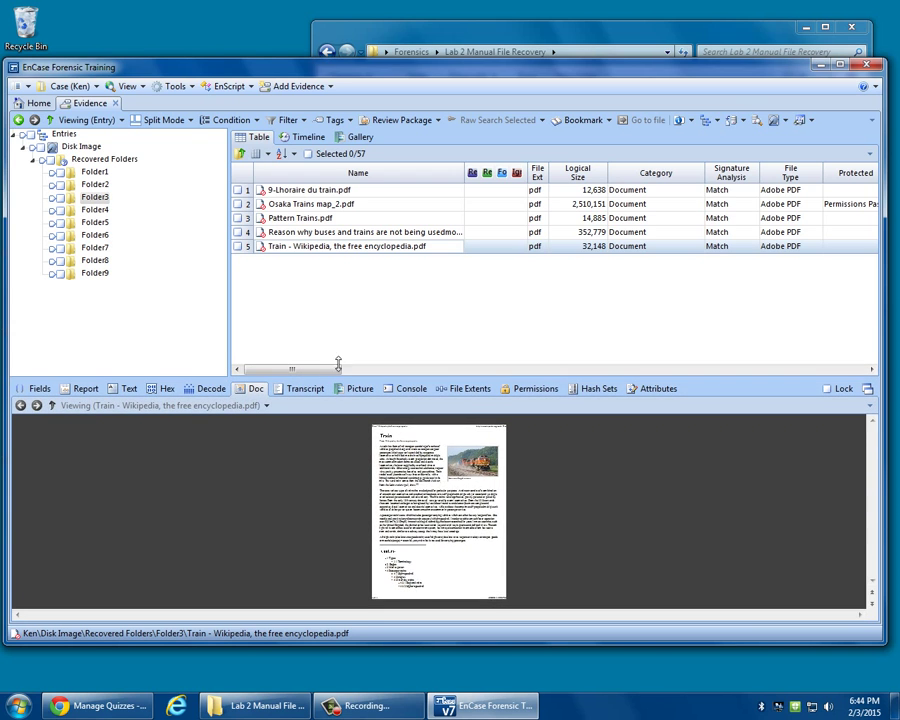
click(295, 205)
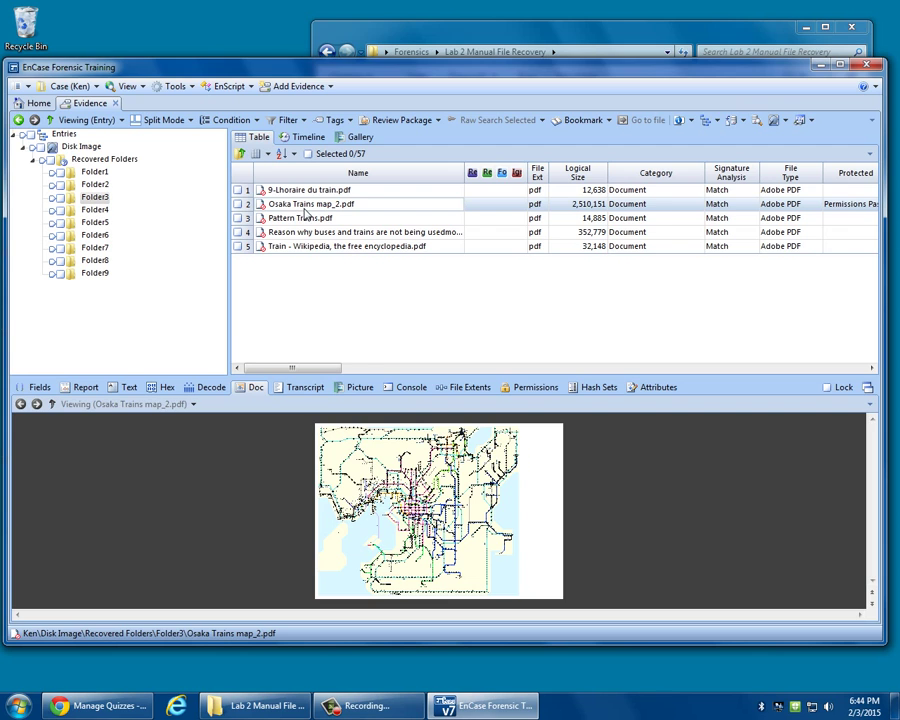
List the files of Folder4 and preview each PNG image through train_loop_comparison.png
click(98, 209)
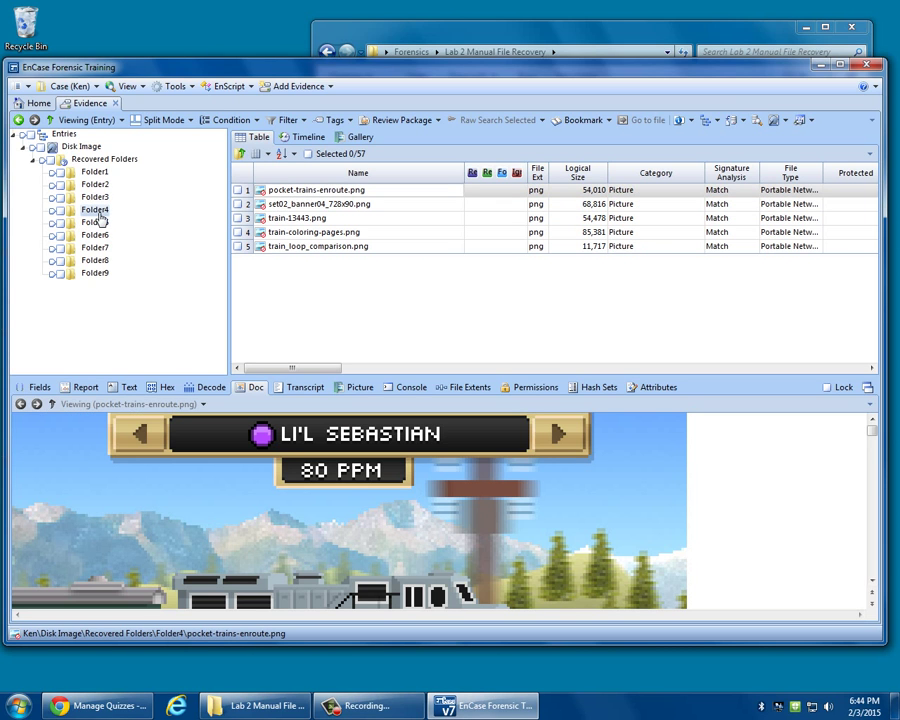
click(295, 207)
click(295, 220)
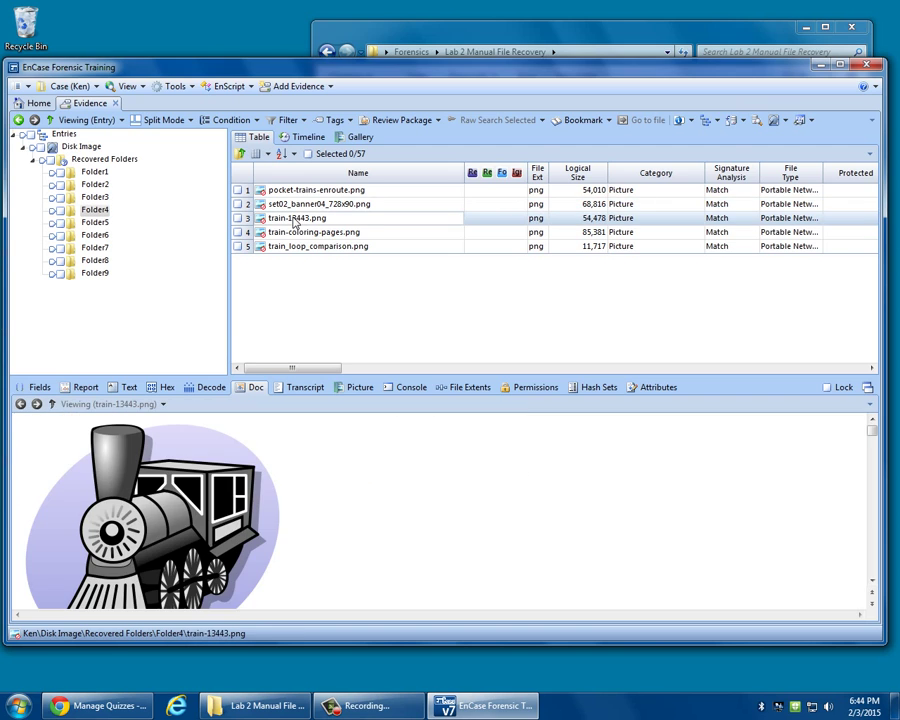
click(295, 232)
click(291, 247)
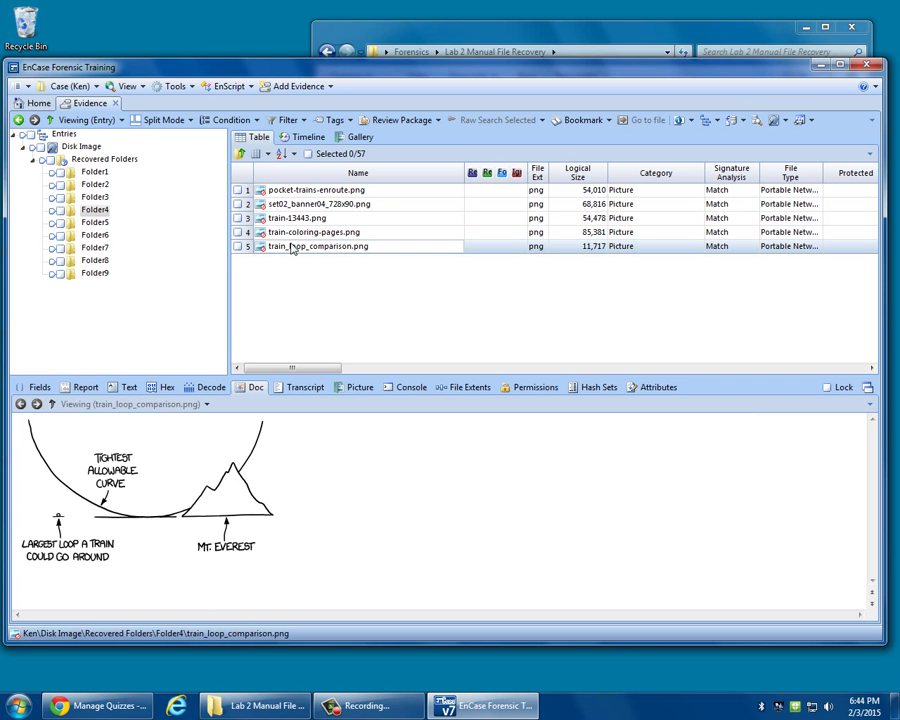
List the files of Folder5 and preview each PowerPoint presentation through 5VEX Drive Trains BMT Revised.ppt
click(95, 223)
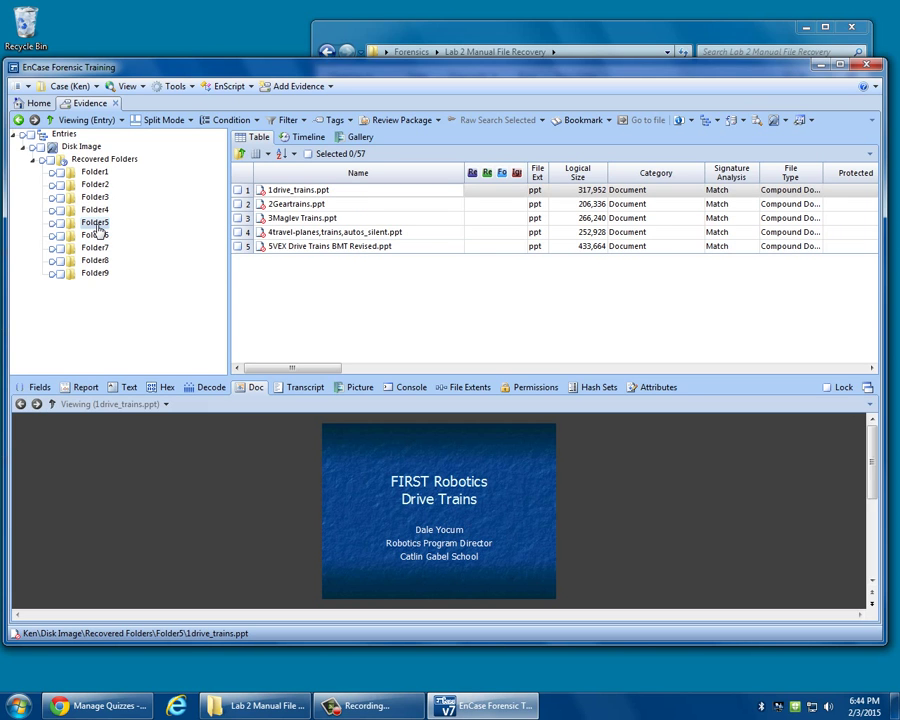
click(320, 205)
click(320, 218)
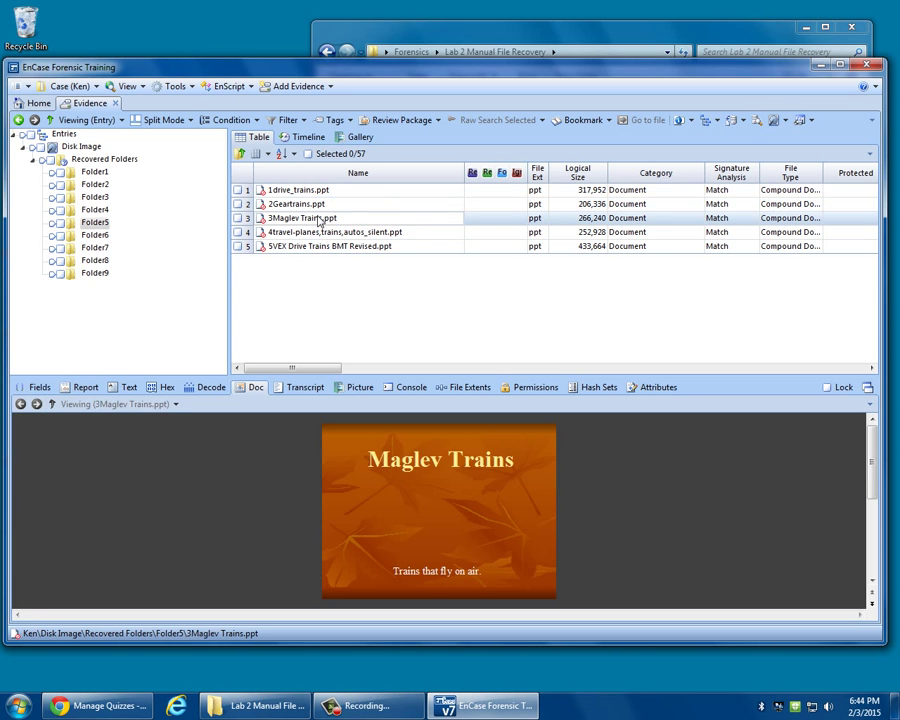
click(322, 232)
click(326, 247)
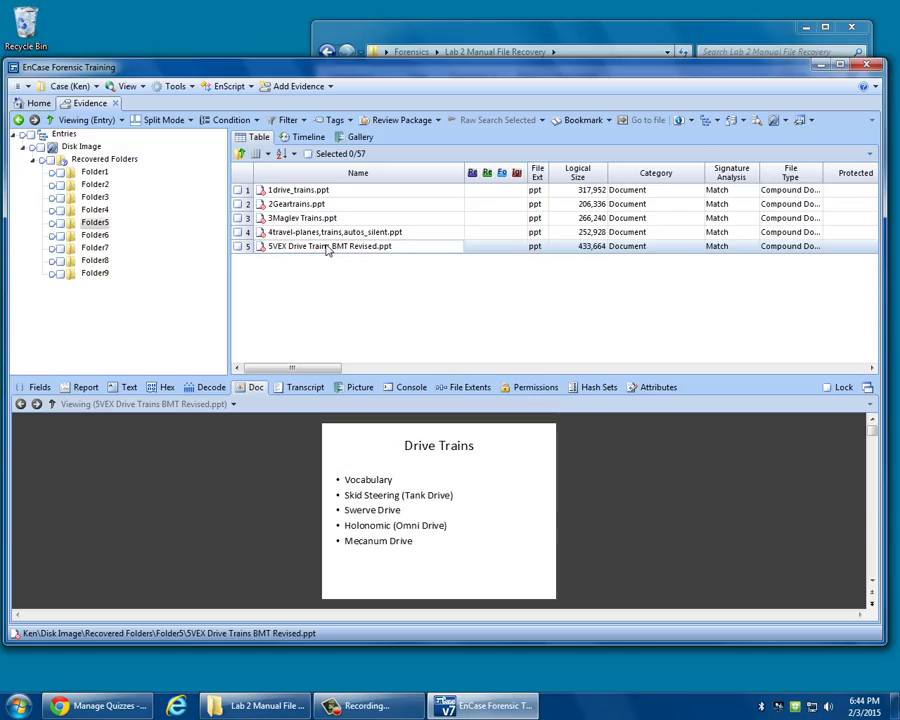
List the files of Folder6 and preview its TIFF images through 8RDL_Oil_Trains_First_Resp_Poir_1_.tif
click(105, 236)
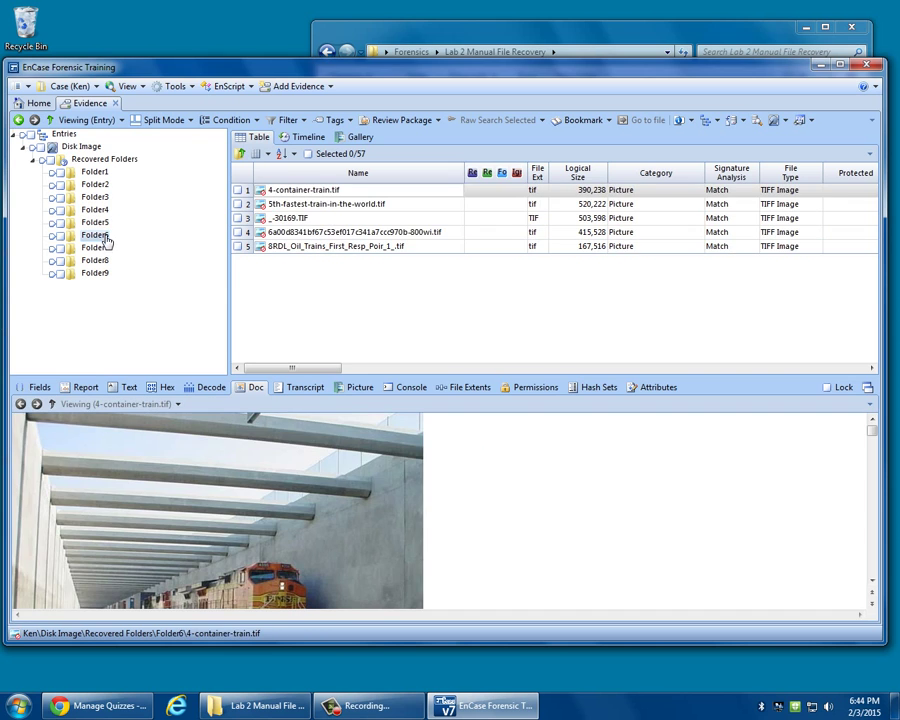
click(323, 205)
click(322, 218)
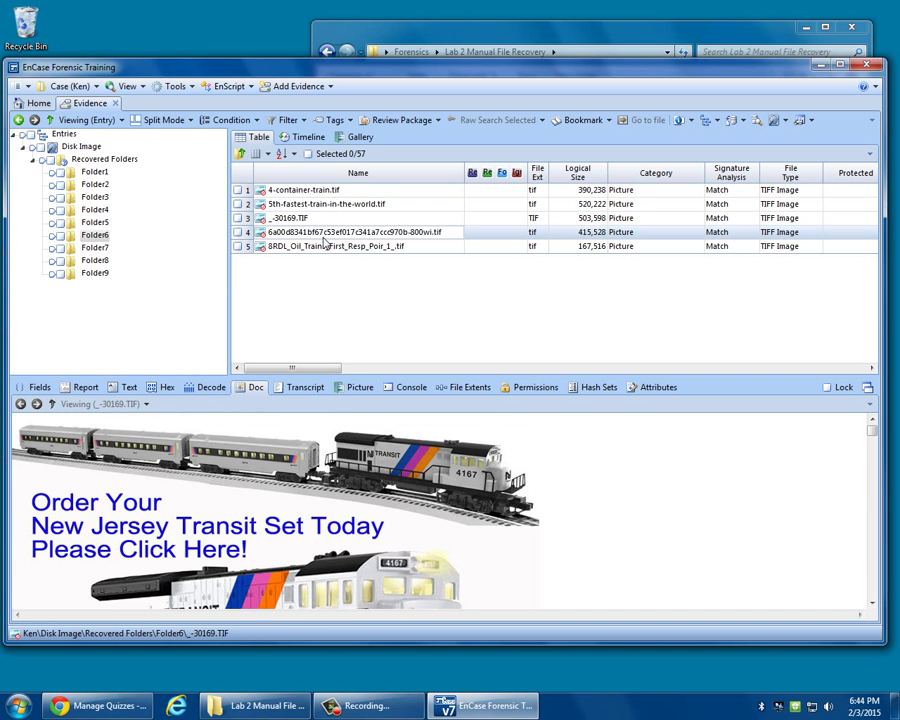
click(323, 246)
List the files of Folder7 and preview each Excel spreadsheet through Time table(1).xls
click(95, 247)
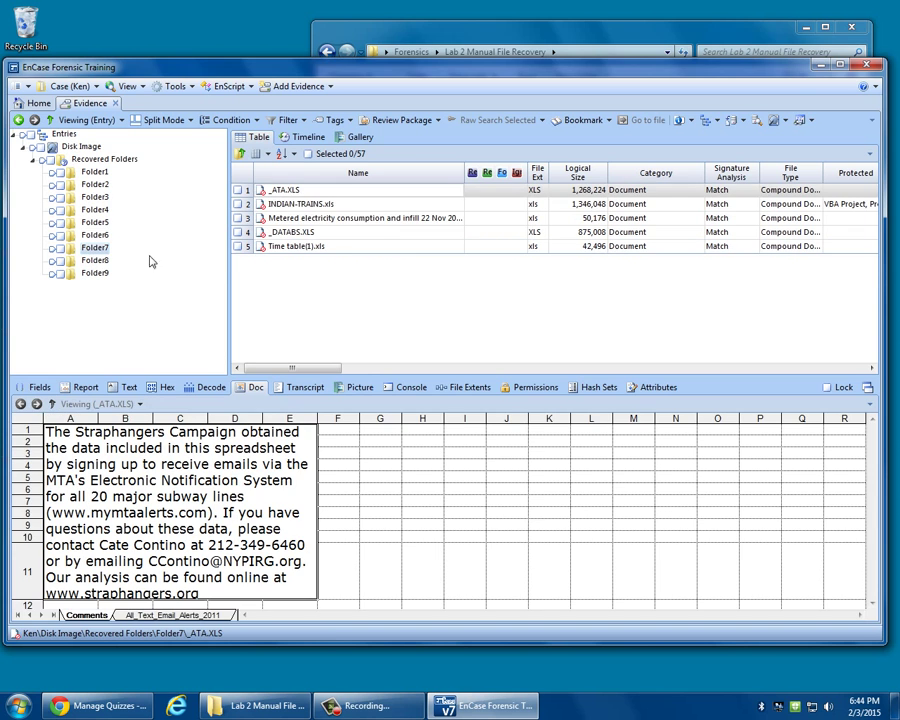
click(293, 205)
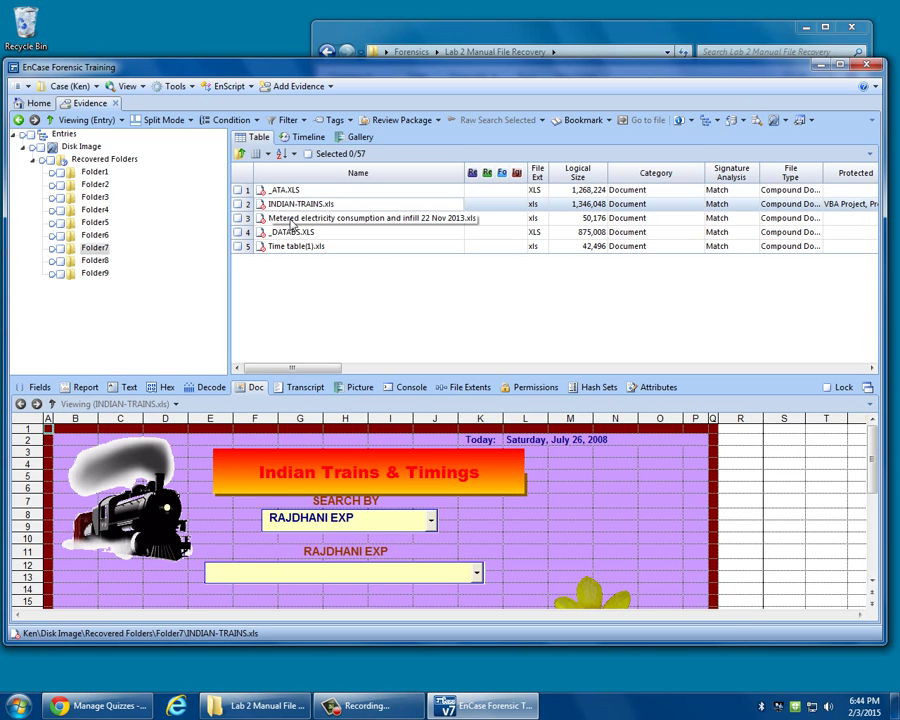
click(293, 218)
click(292, 232)
click(290, 246)
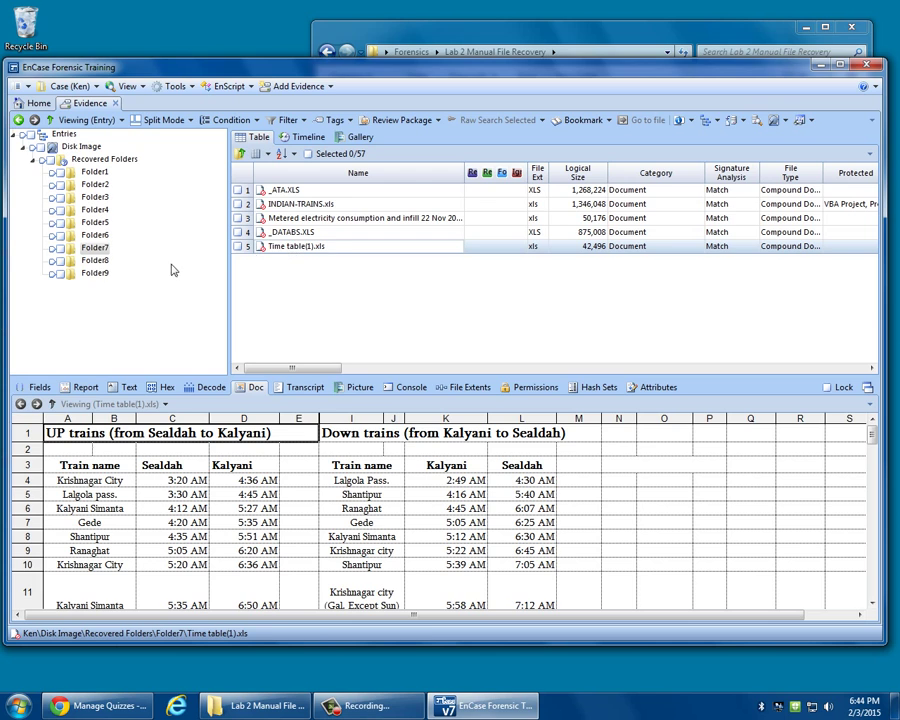
List the files of Folder8 and preview its Word documents, including Arrival_Information_for_Delegates.doc, romeTravel_eng.doc and _RVING.DOC
click(95, 260)
click(400, 204)
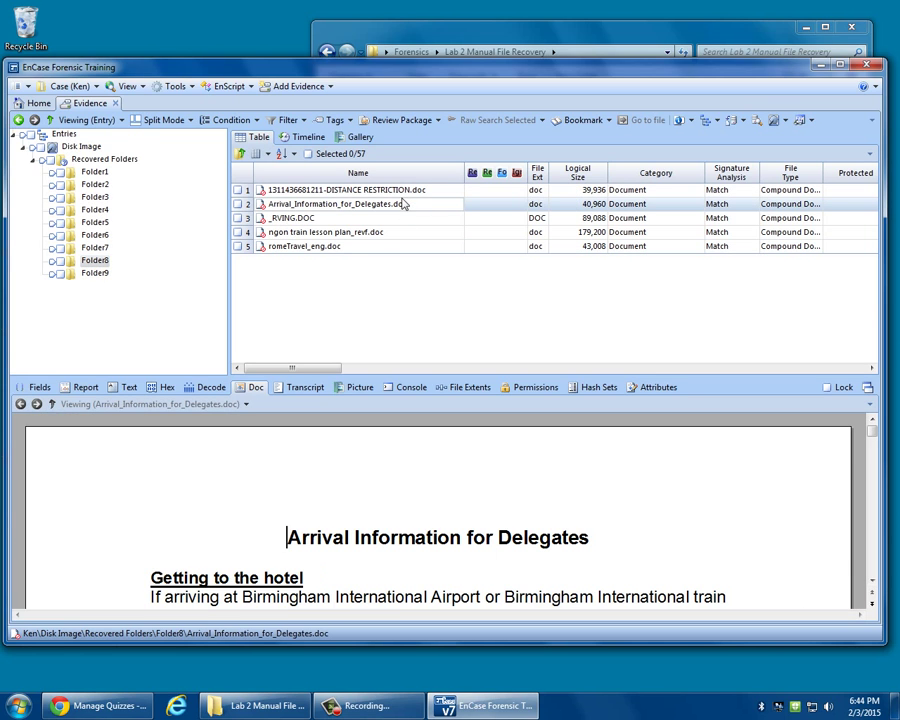
click(358, 246)
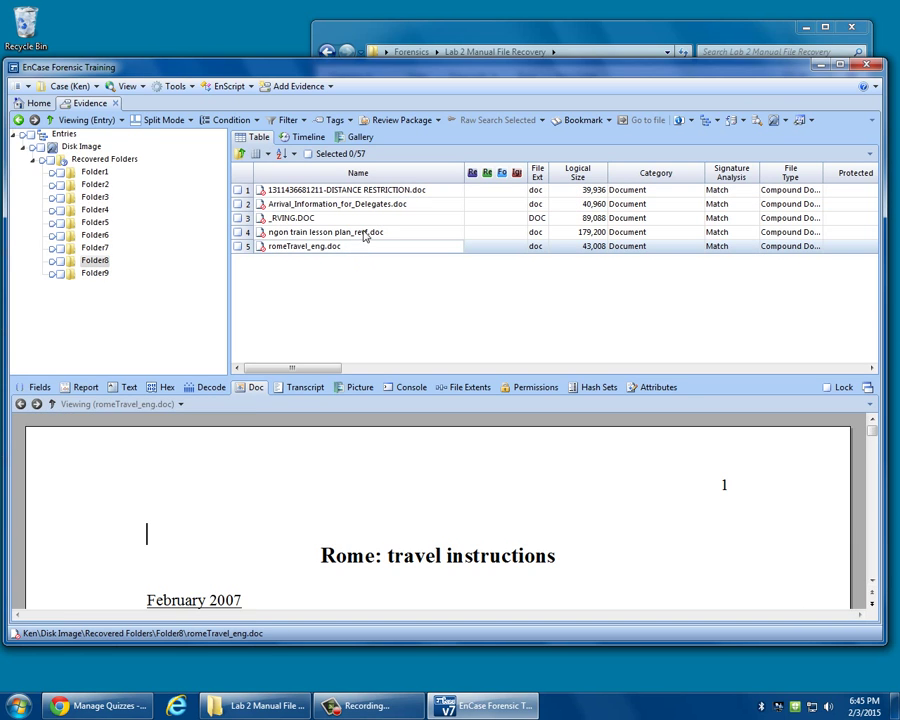
click(364, 233)
click(346, 219)
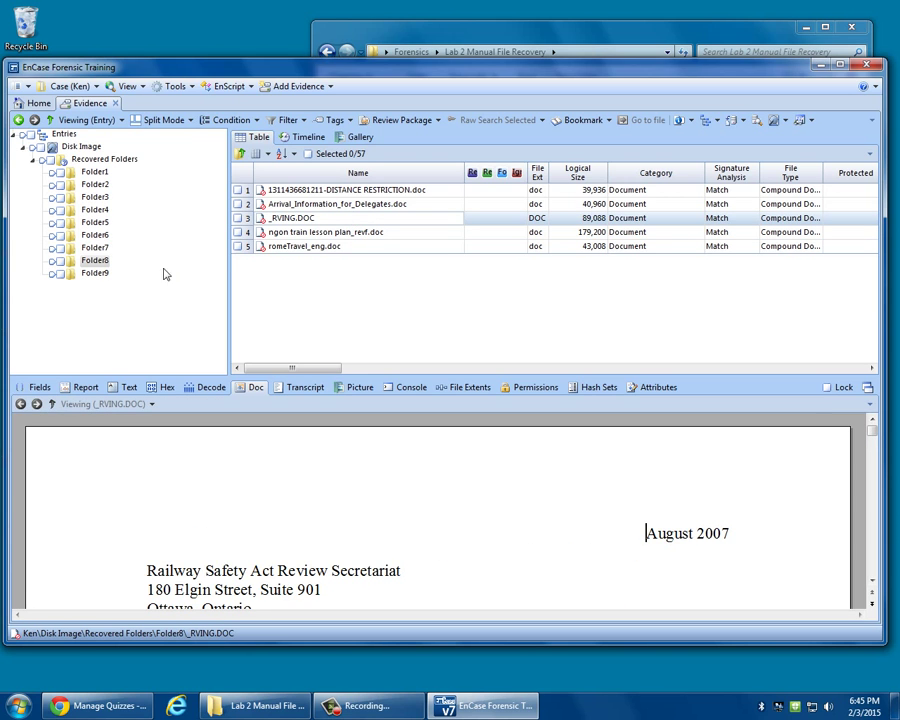
List the files of Folder9 and preview each GIF image, ending on hawthorne_trains_tiny.gif
click(104, 274)
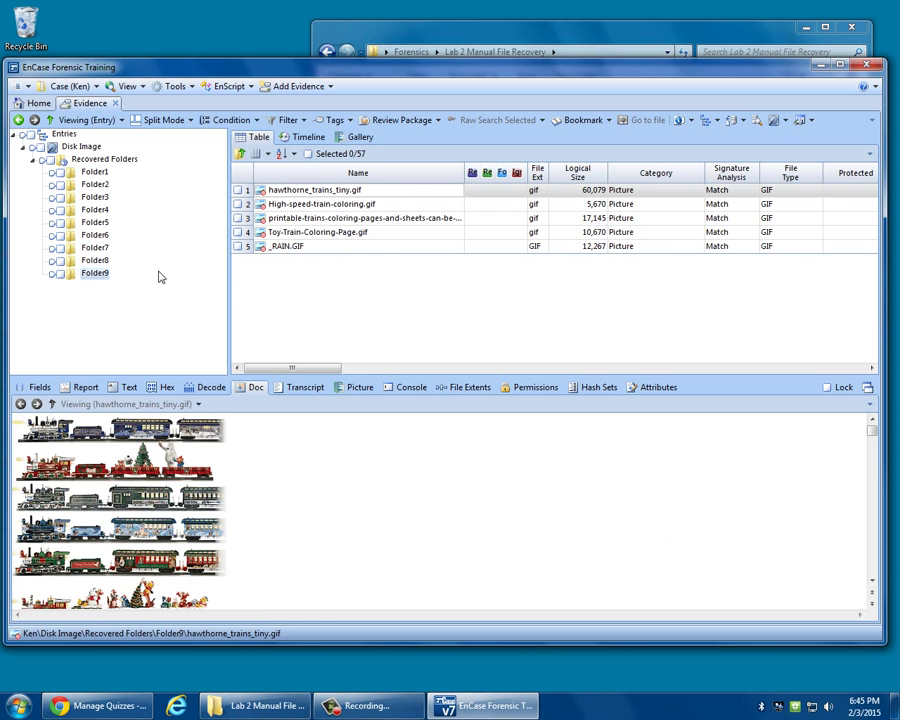
click(309, 246)
click(323, 233)
click(348, 218)
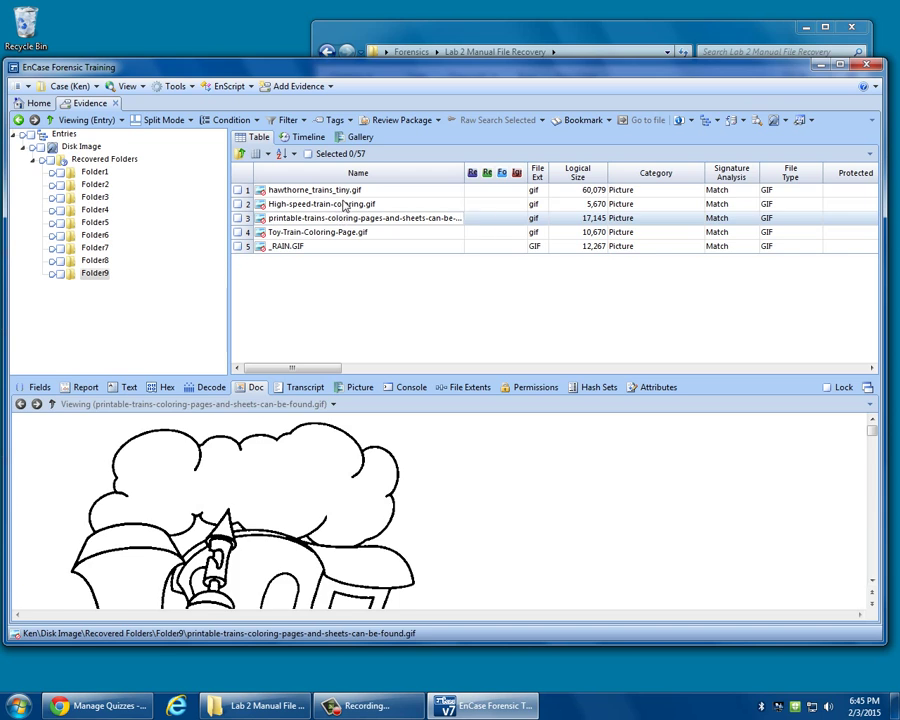
click(345, 204)
click(344, 191)
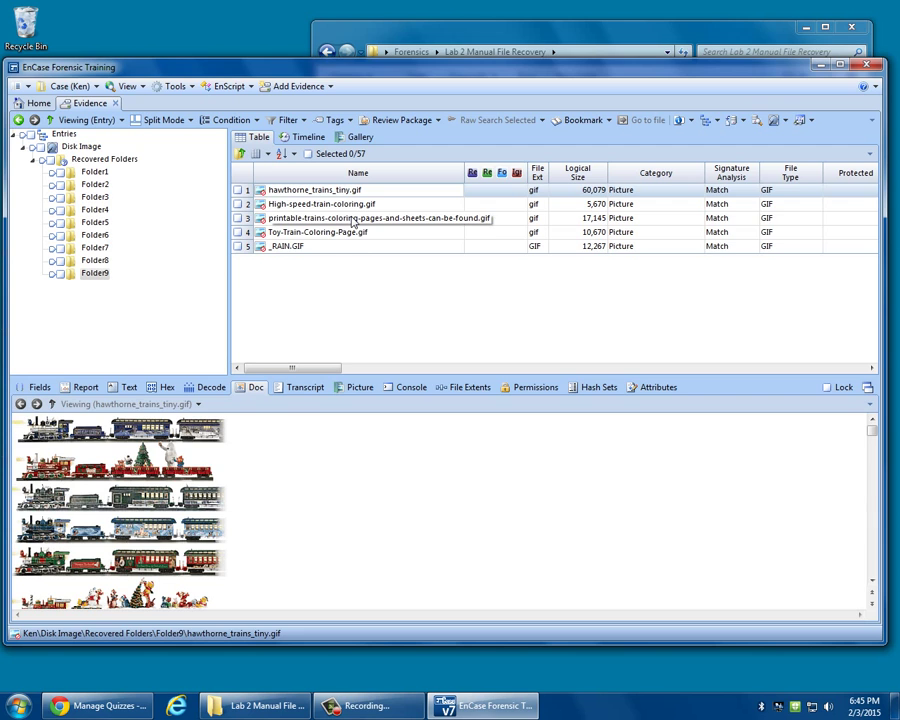
Review the file types in the recovered folders once more, going back from Folder8 to Folder2
click(110, 261)
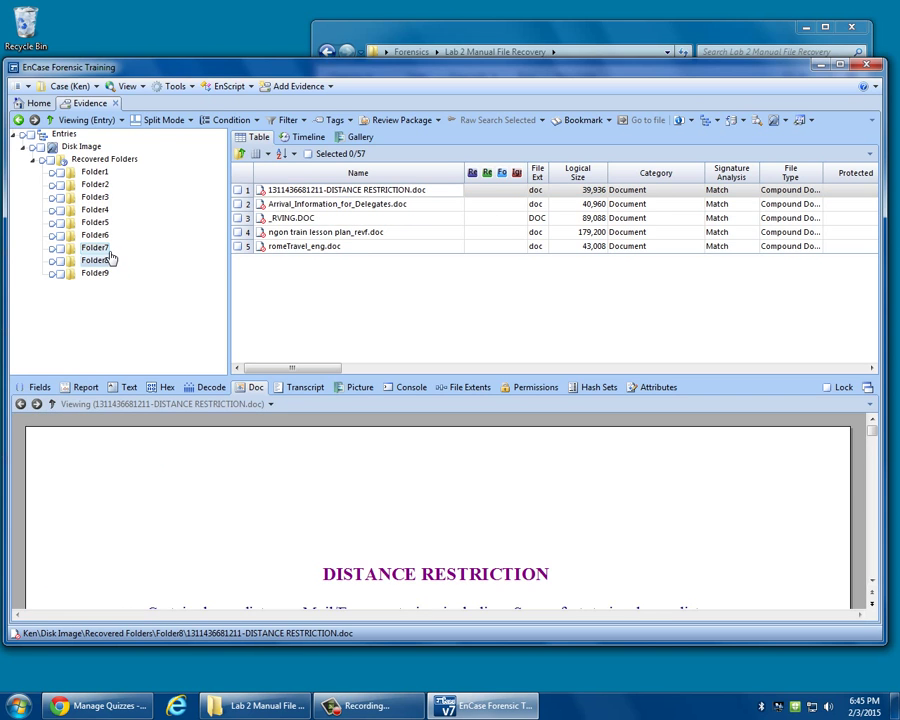
click(110, 251)
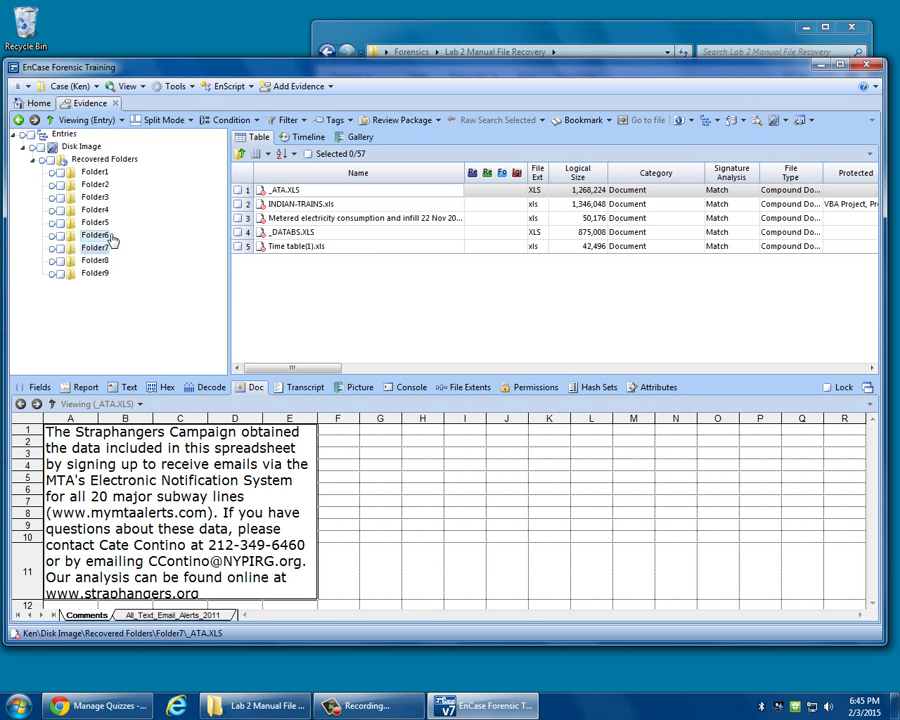
click(103, 237)
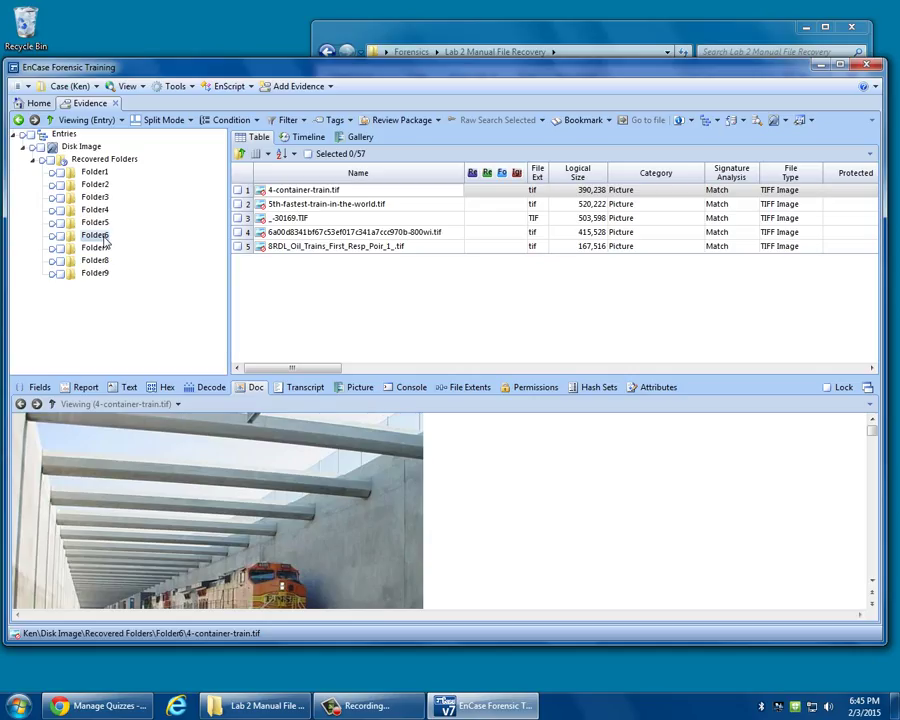
click(97, 221)
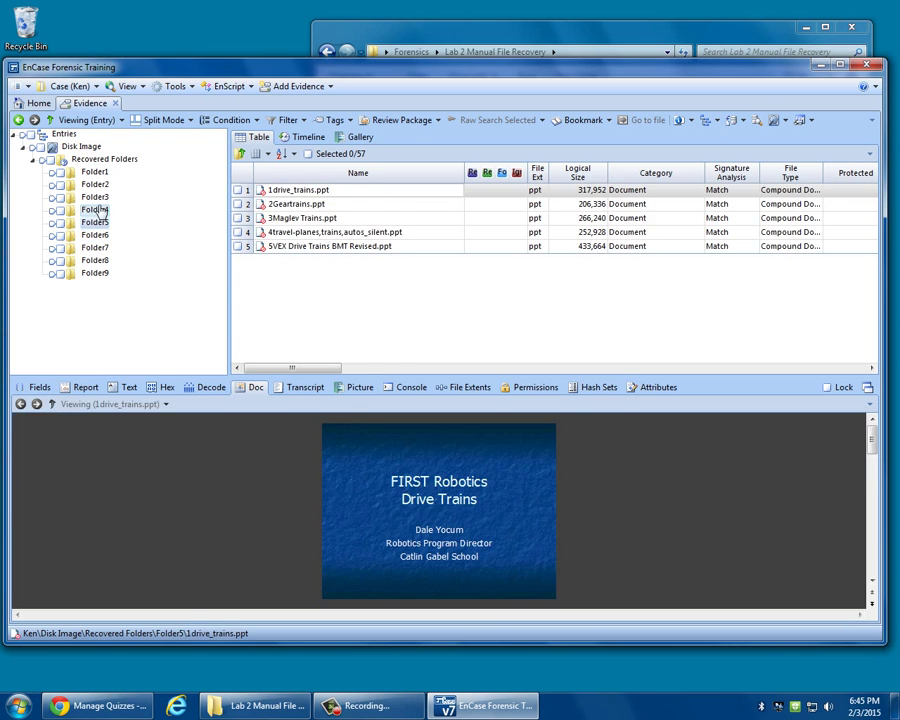
click(97, 209)
click(96, 197)
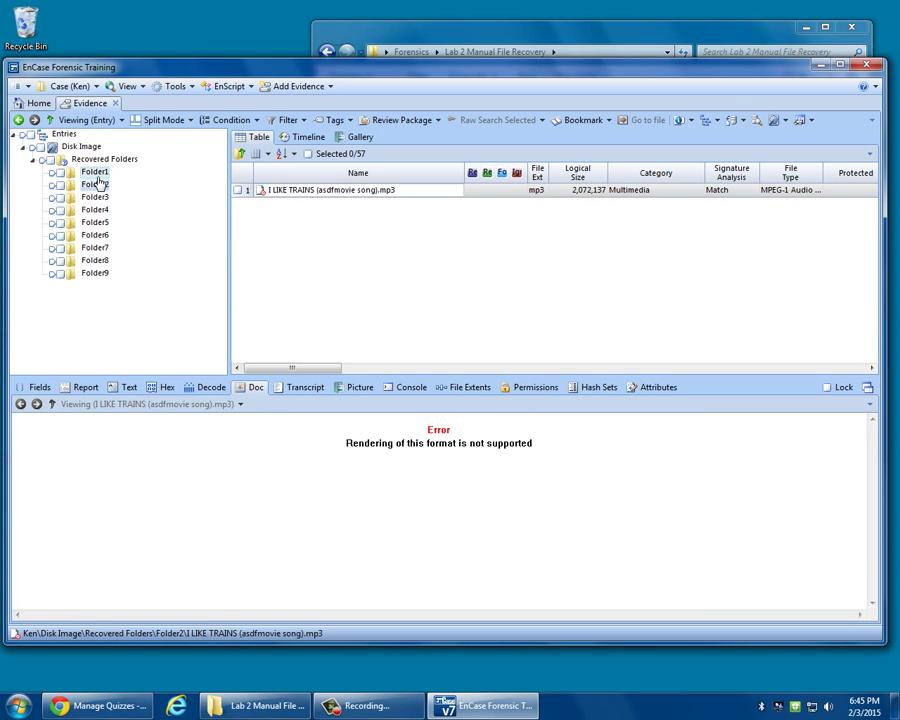
List the files of Folder1 and preview 4-container-train.jpg
click(98, 172)
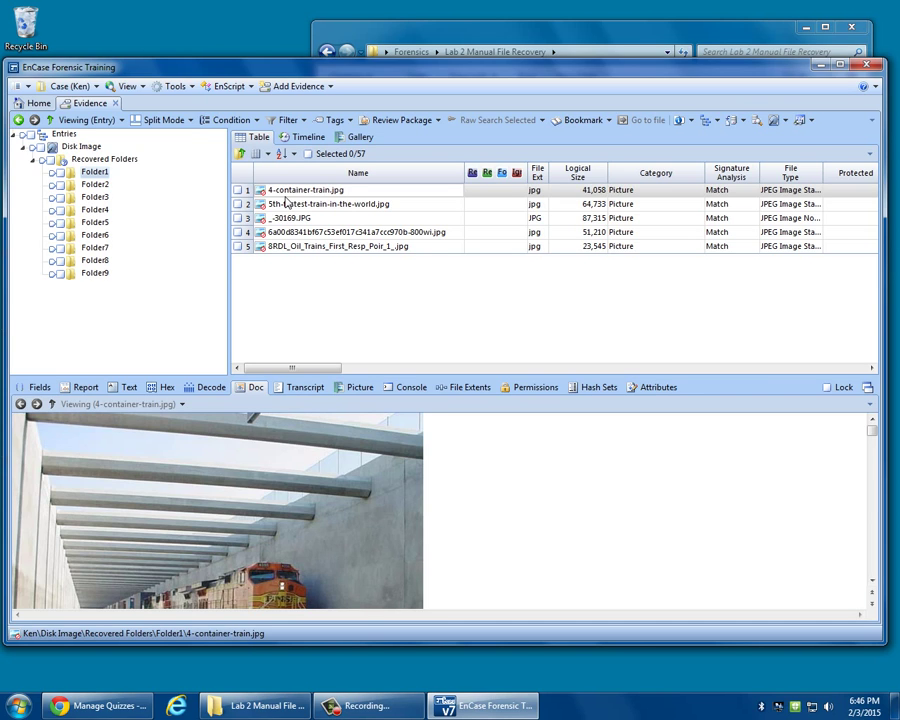
right_click(95, 175)
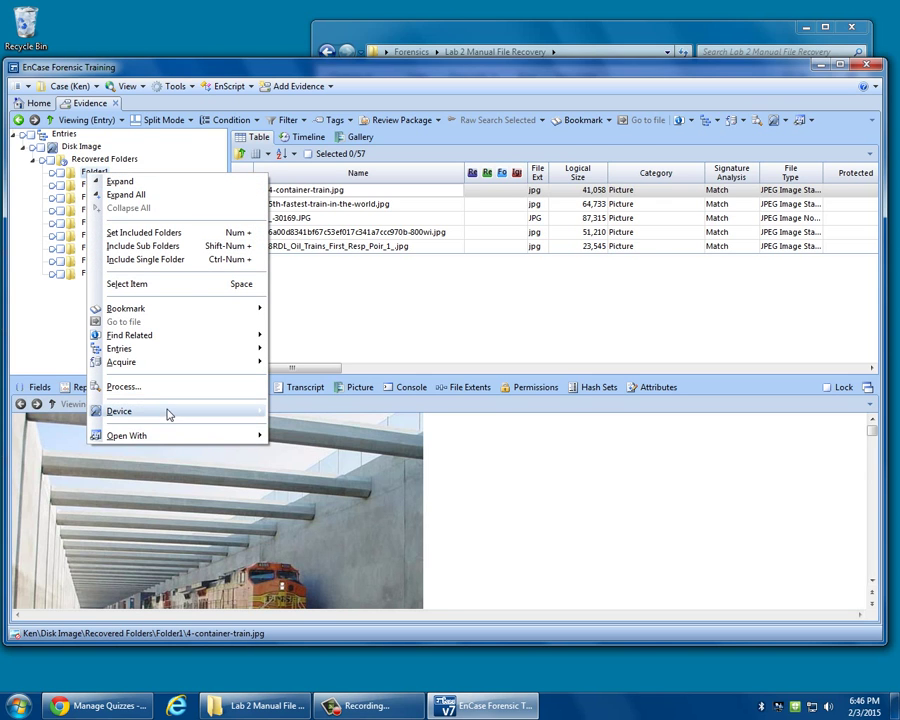
mouse_move(163, 408)
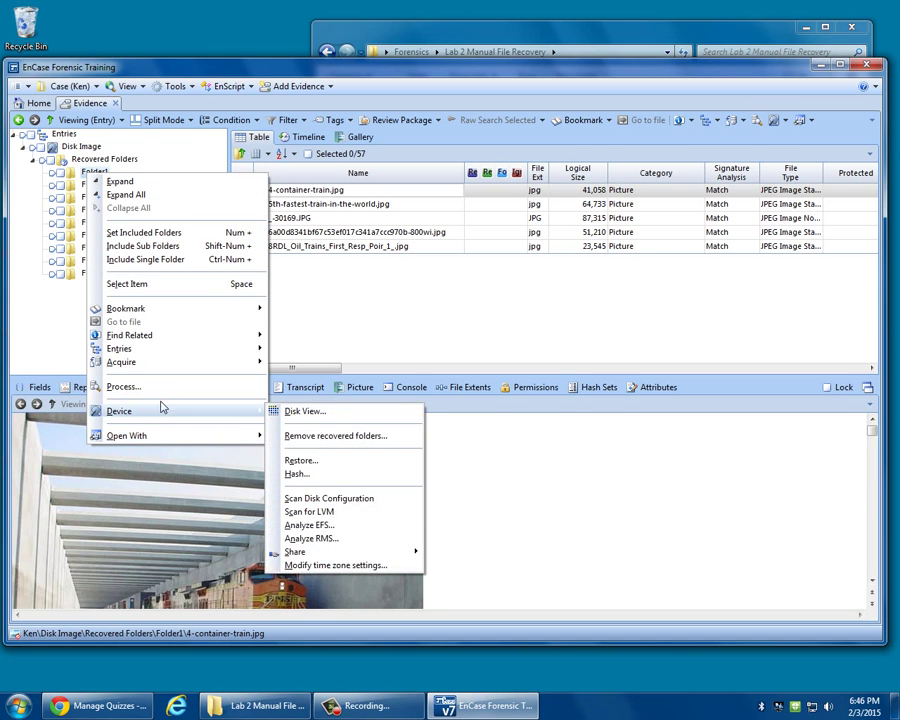
click(76, 176)
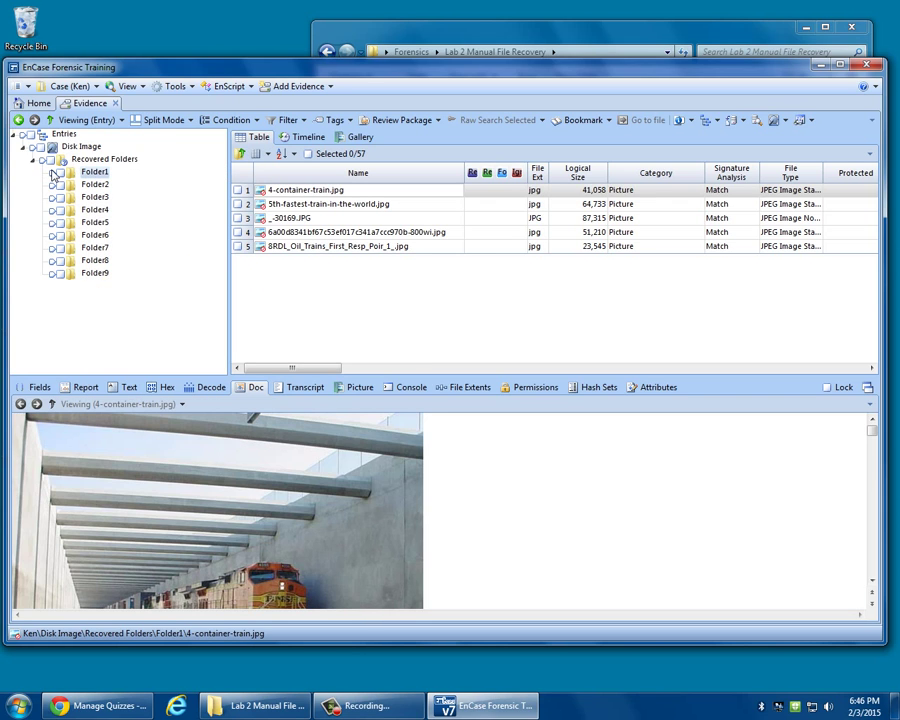
Create a folder bookmark of Folder1 named jpgs and store it in a new bookmark folder named jpgs
right_click(86, 173)
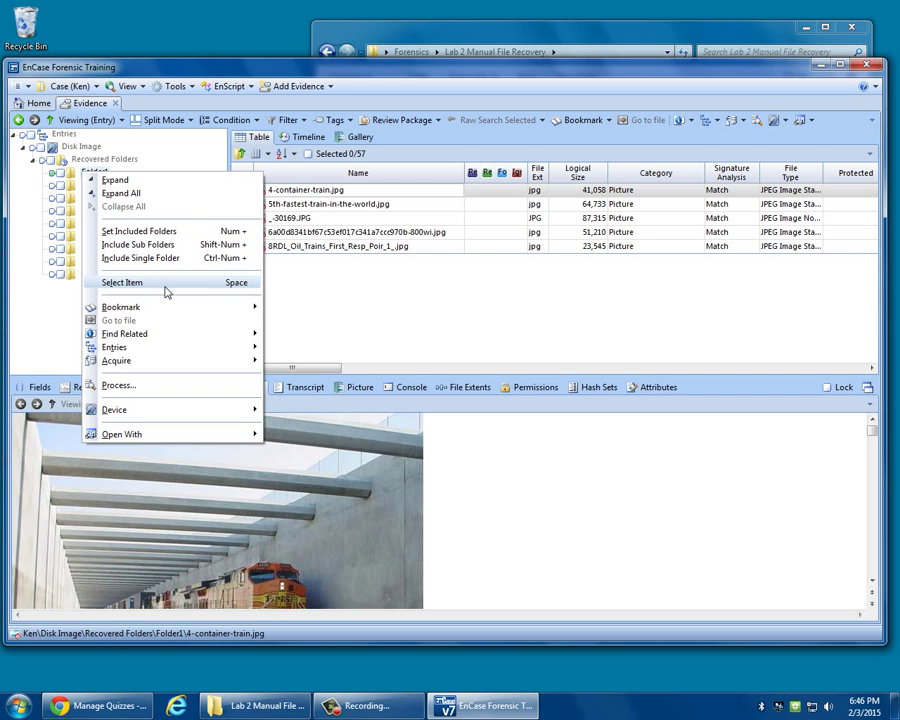
mouse_move(161, 310)
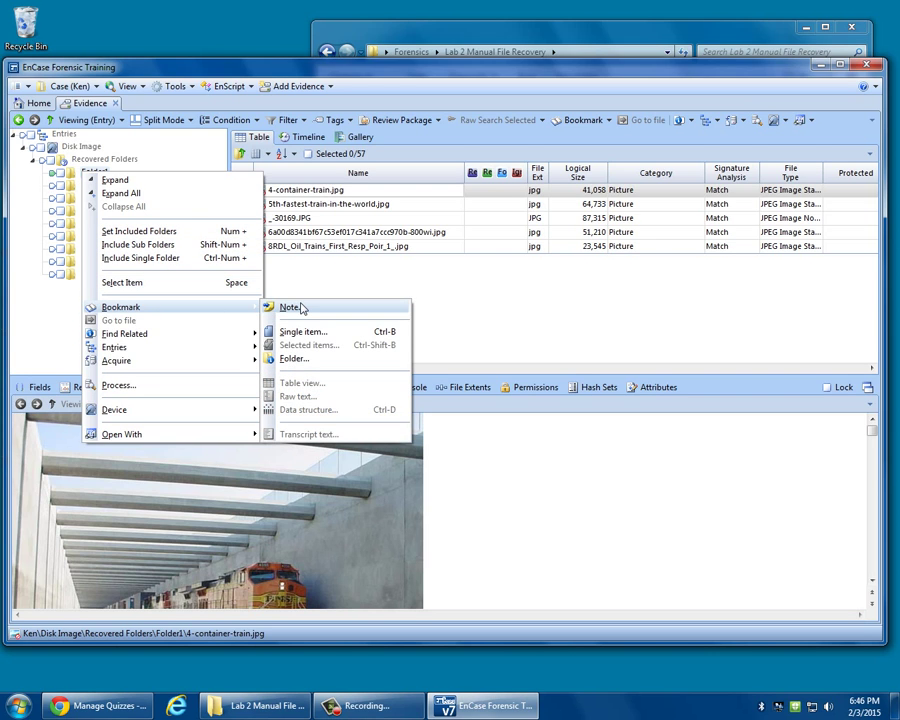
click(294, 359)
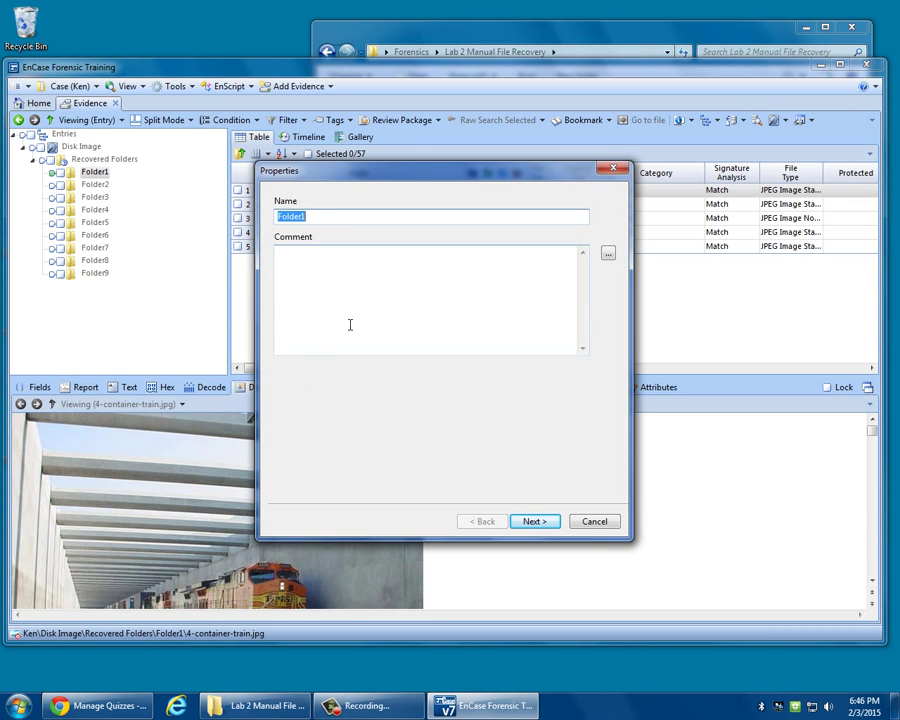
text(jpeg)
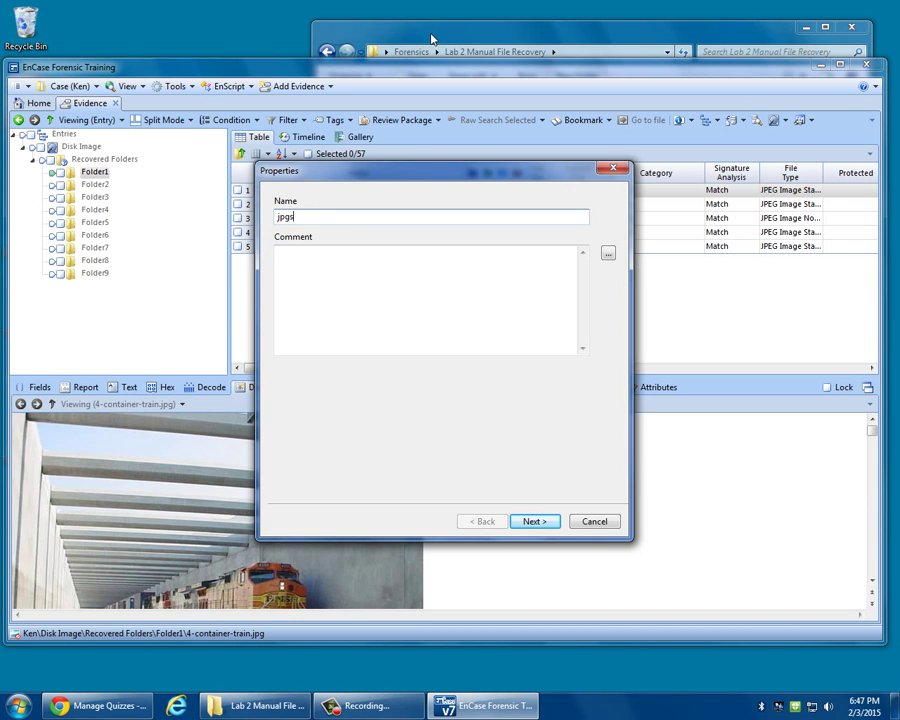
key(Return)
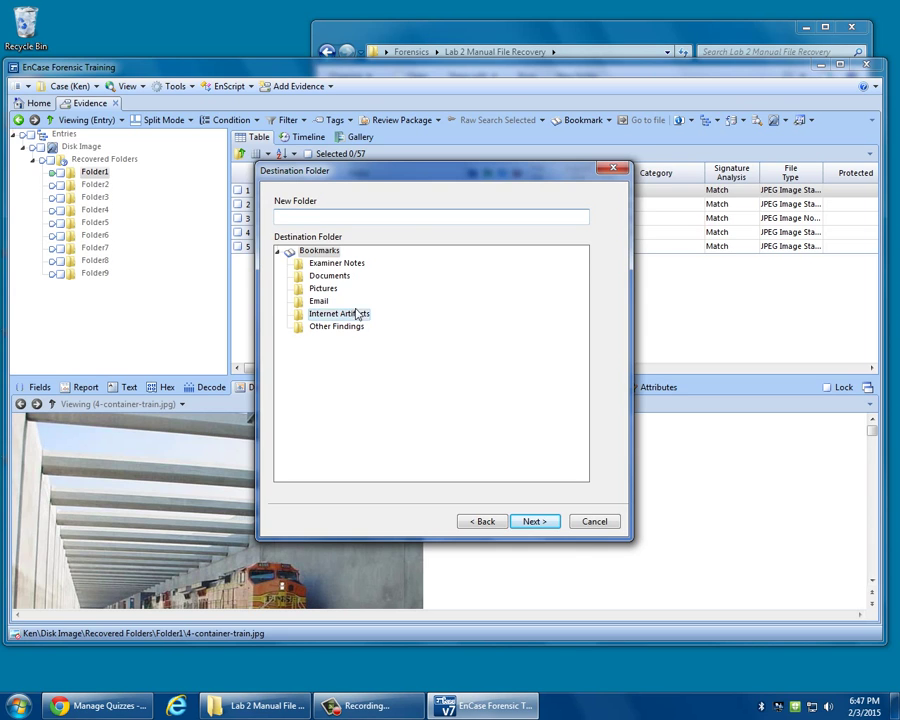
text(jpgs)
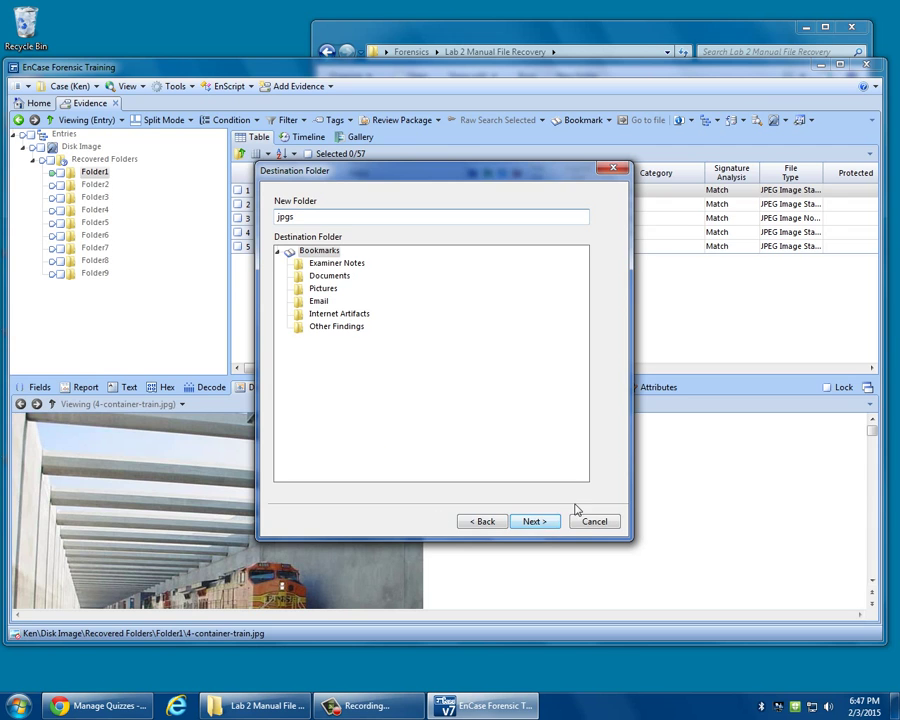
click(533, 521)
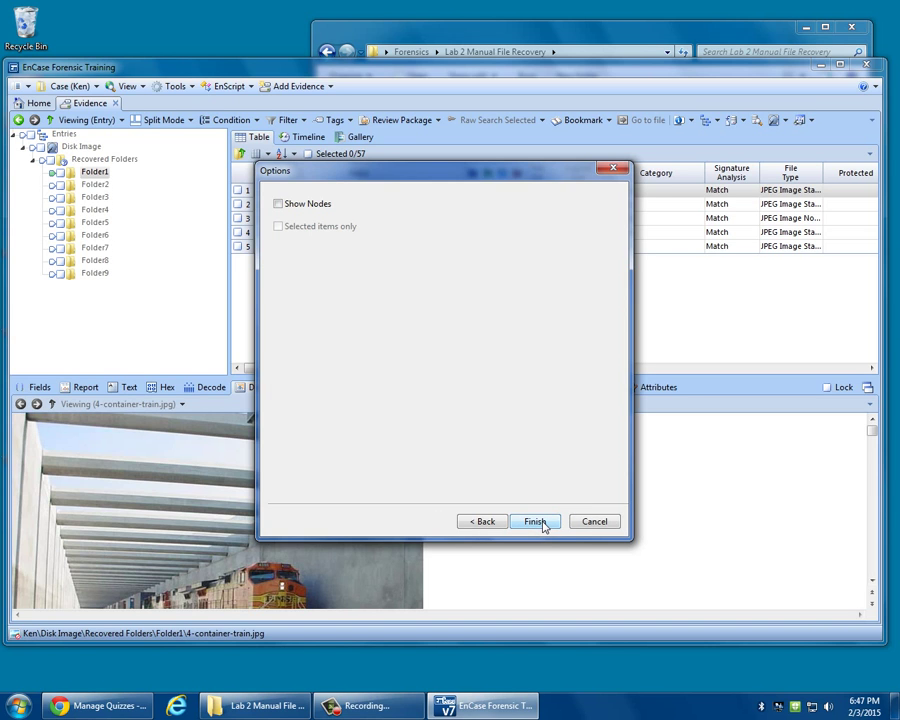
click(535, 521)
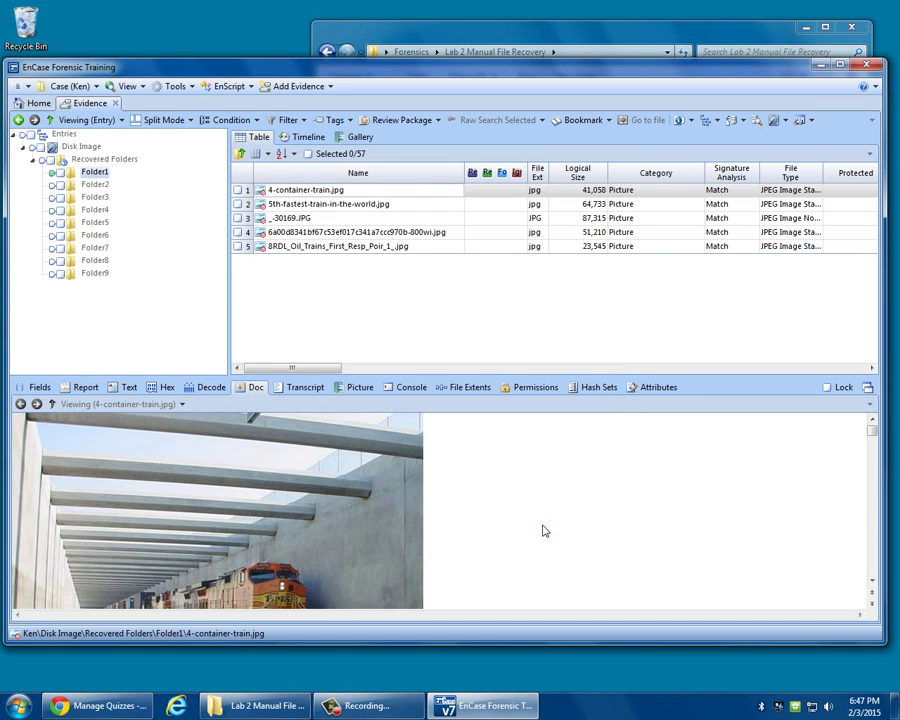
Check the case bookmarks for the jpgs folder, open its Folder1 entry, and close the bookmarks
click(124, 86)
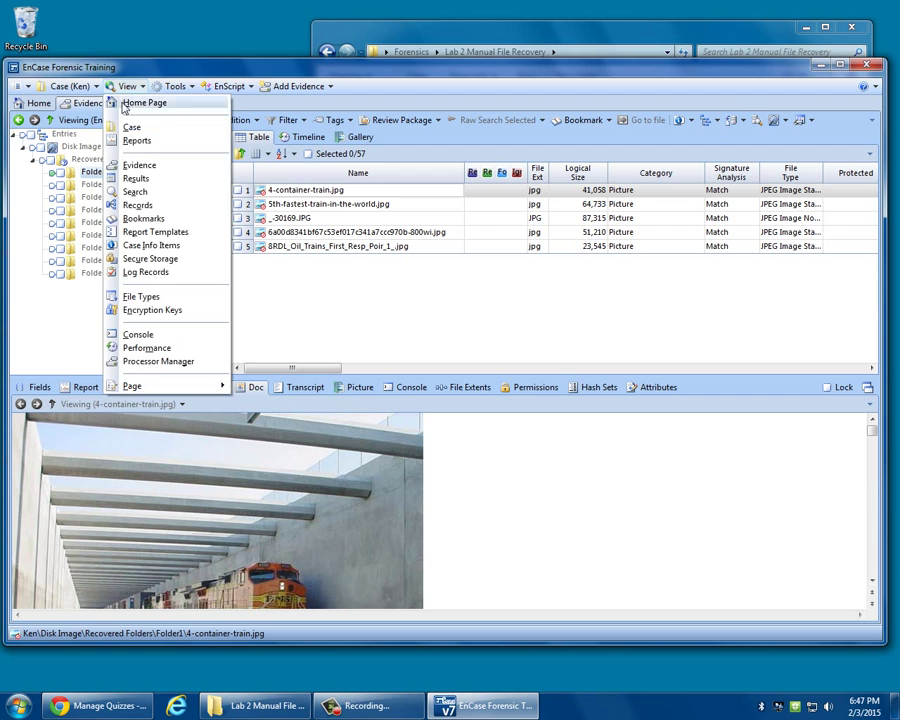
click(145, 218)
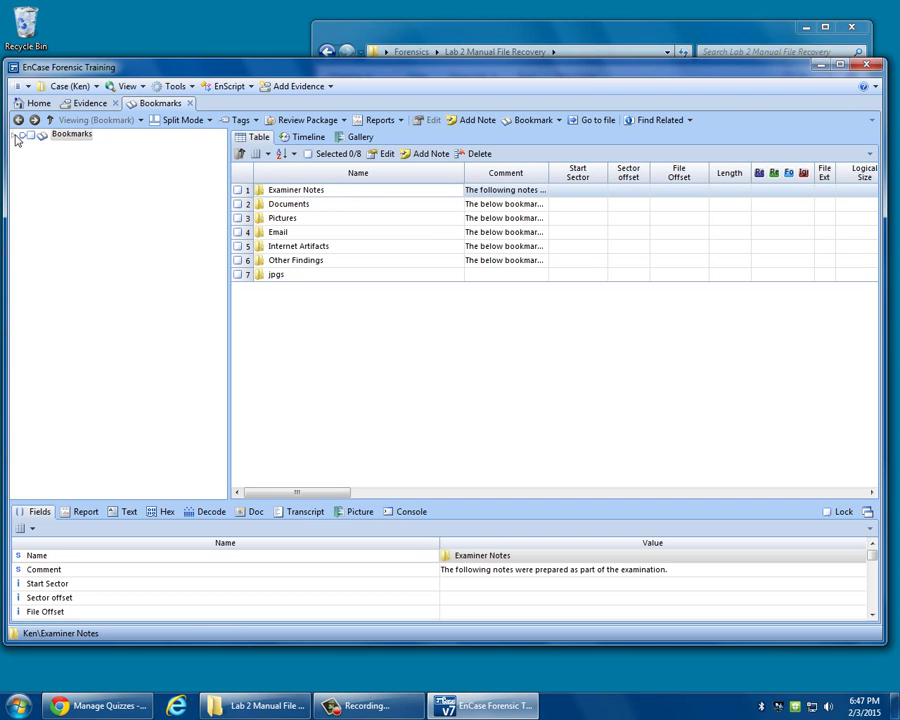
click(14, 135)
click(72, 224)
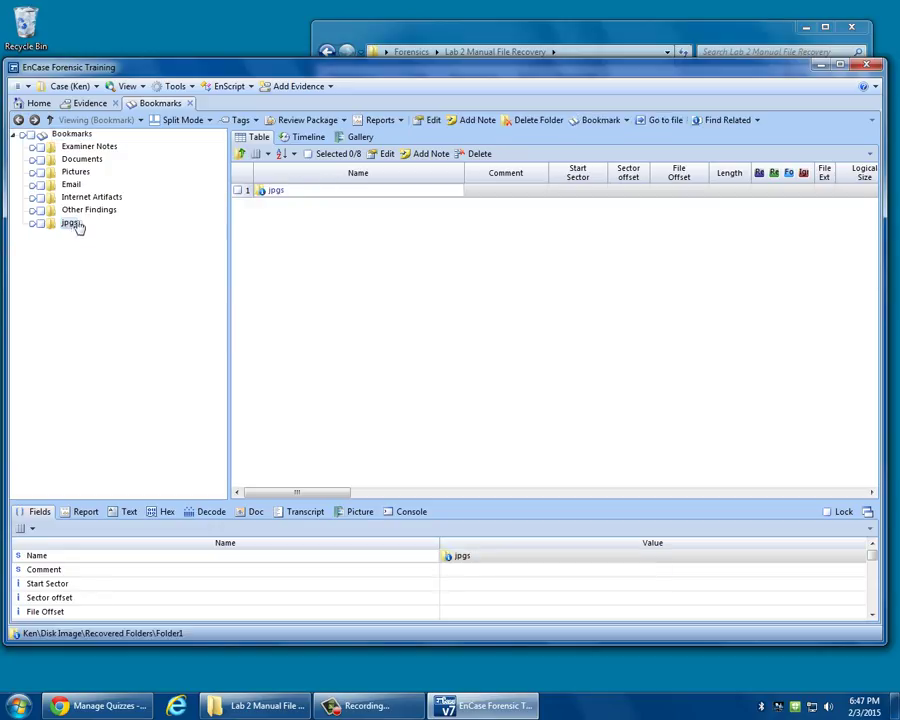
double_click(280, 192)
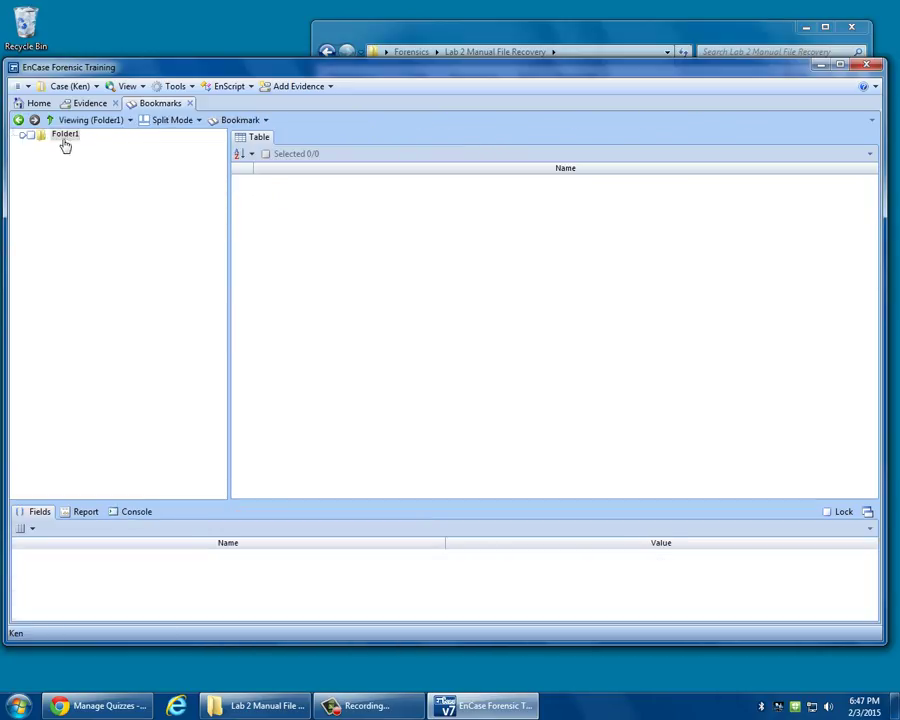
click(189, 103)
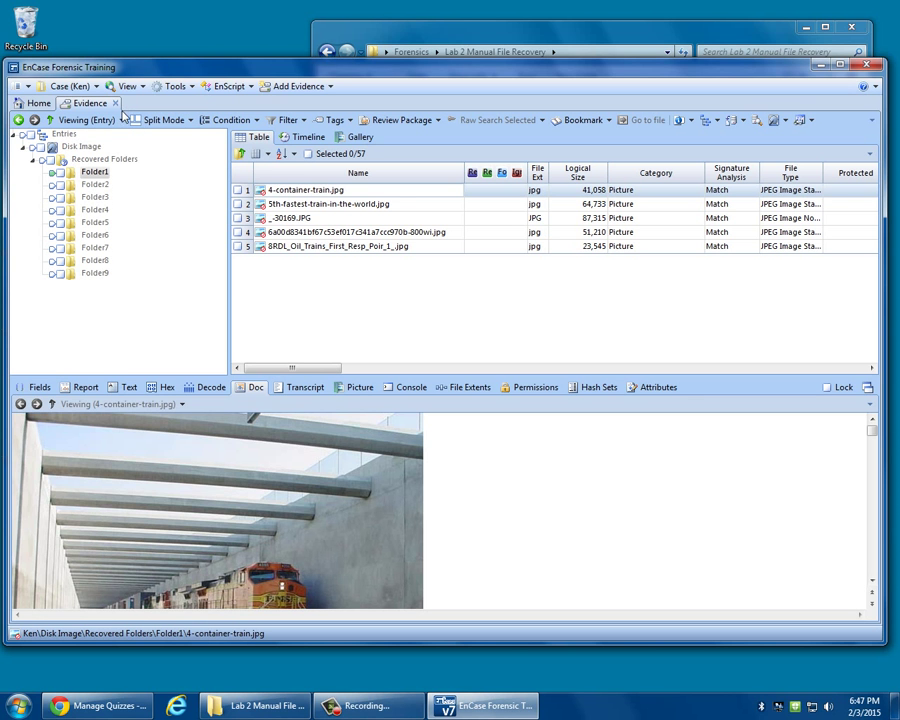
Select all five JPEG files in Folder1 and bookmark the selected items in the jpgs bookmark folder
click(237, 189)
click(243, 204)
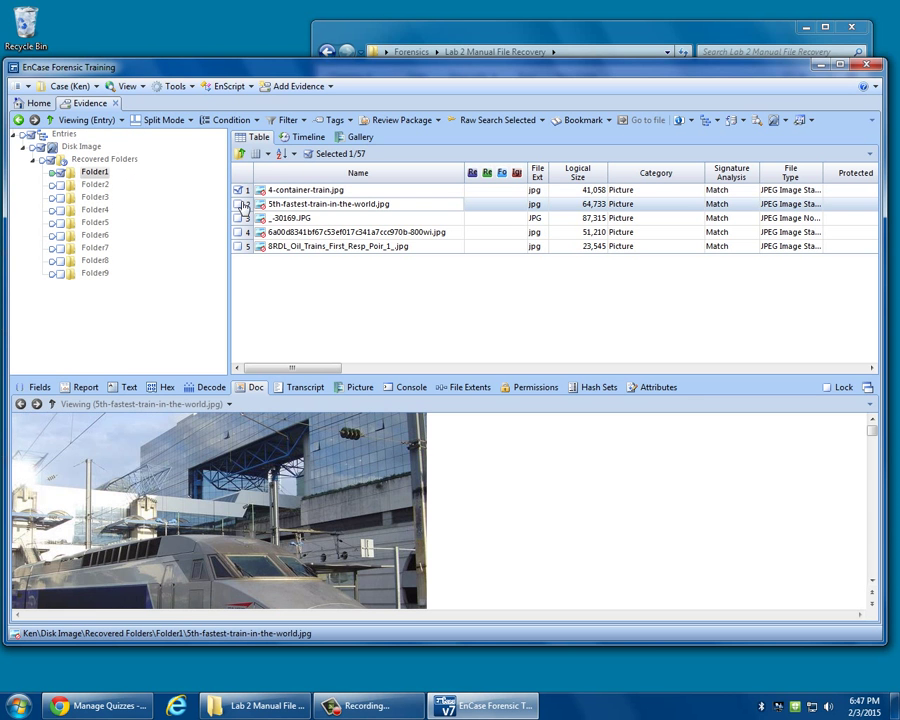
click(238, 204)
click(237, 218)
click(237, 232)
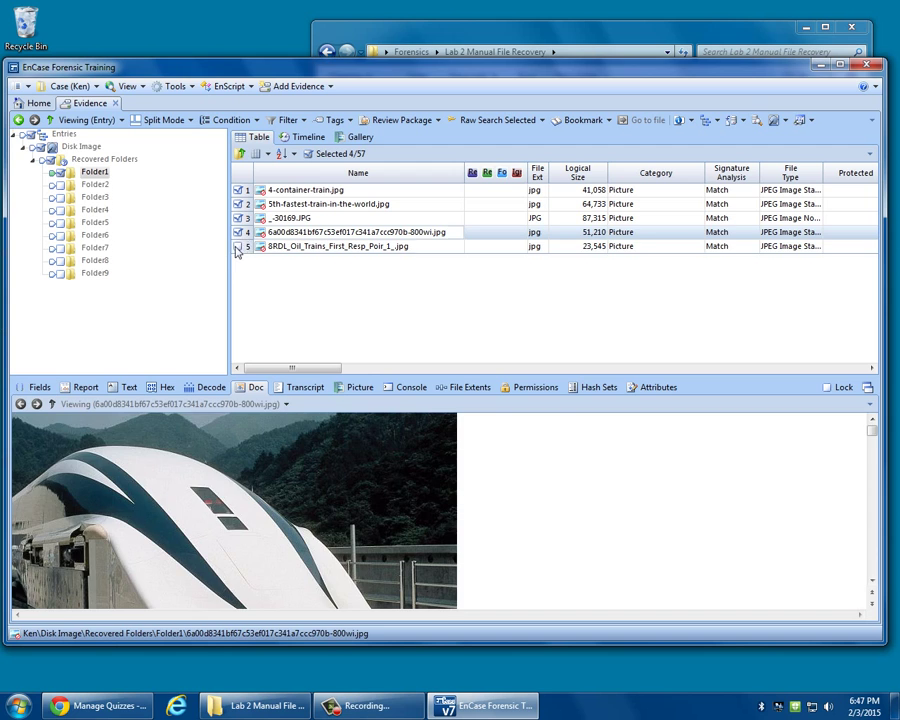
click(237, 246)
right_click(279, 234)
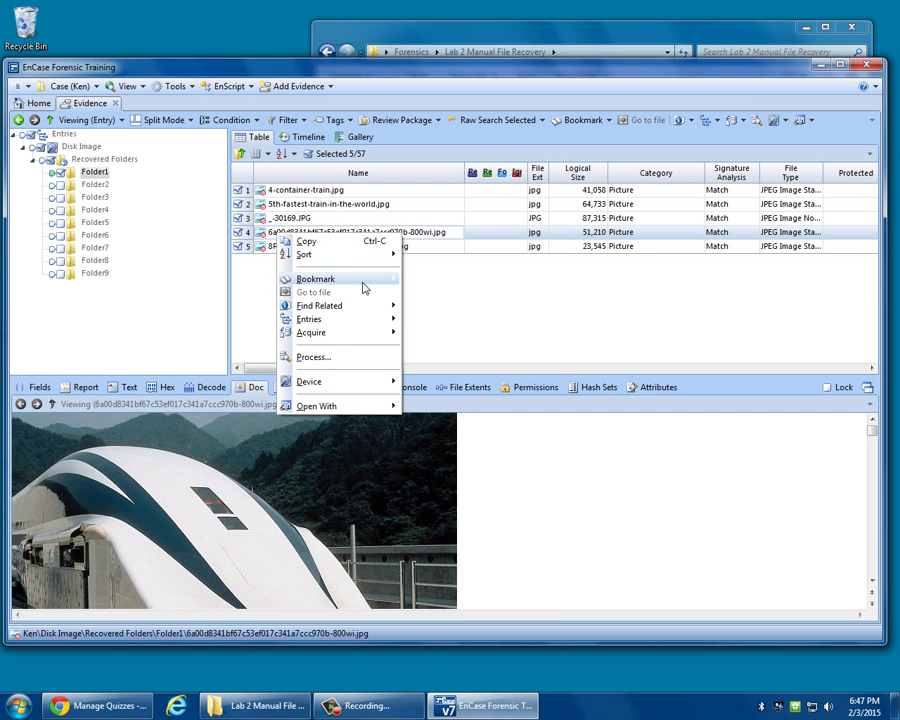
mouse_move(363, 288)
click(470, 318)
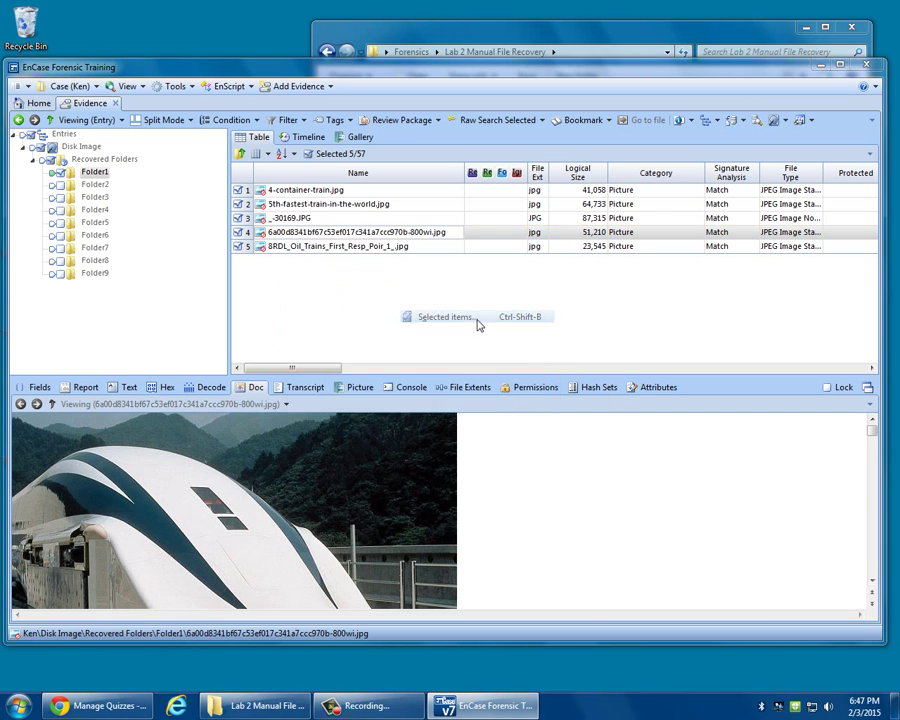
click(336, 343)
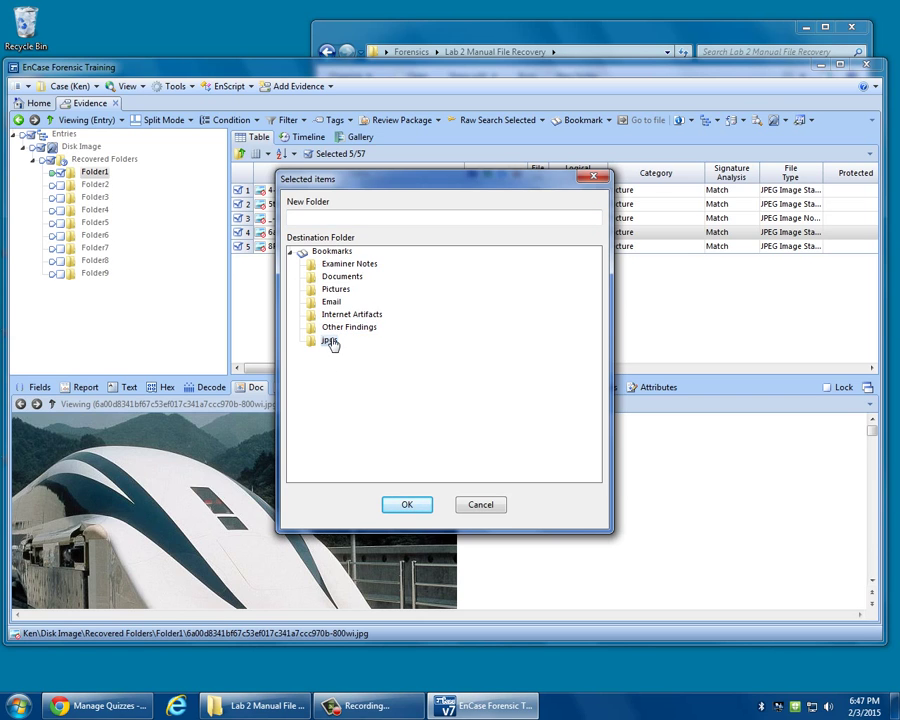
click(328, 215)
text(jpgs)
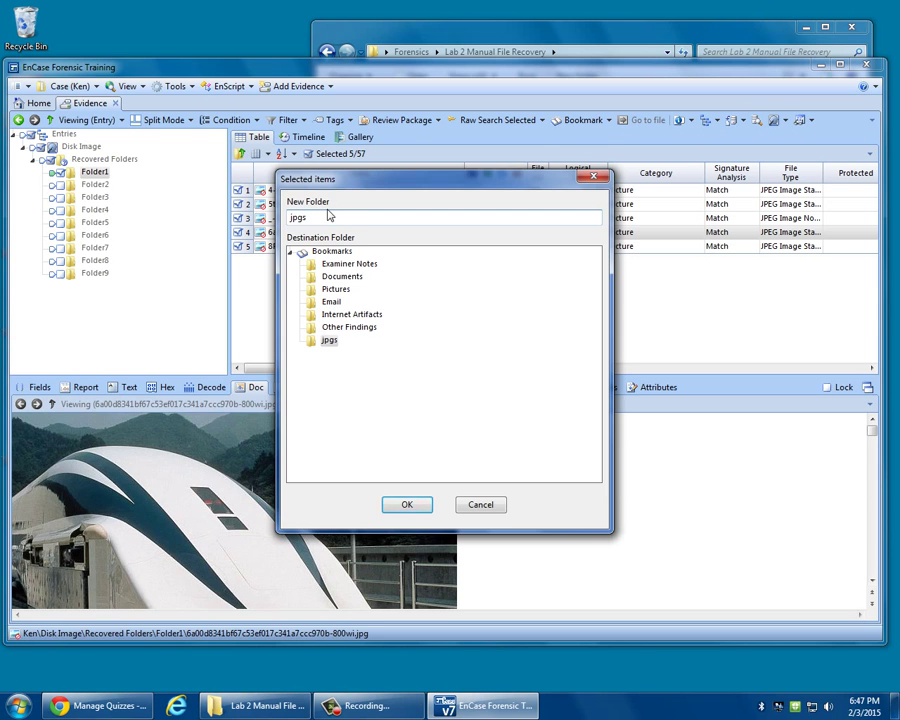
key(Return)
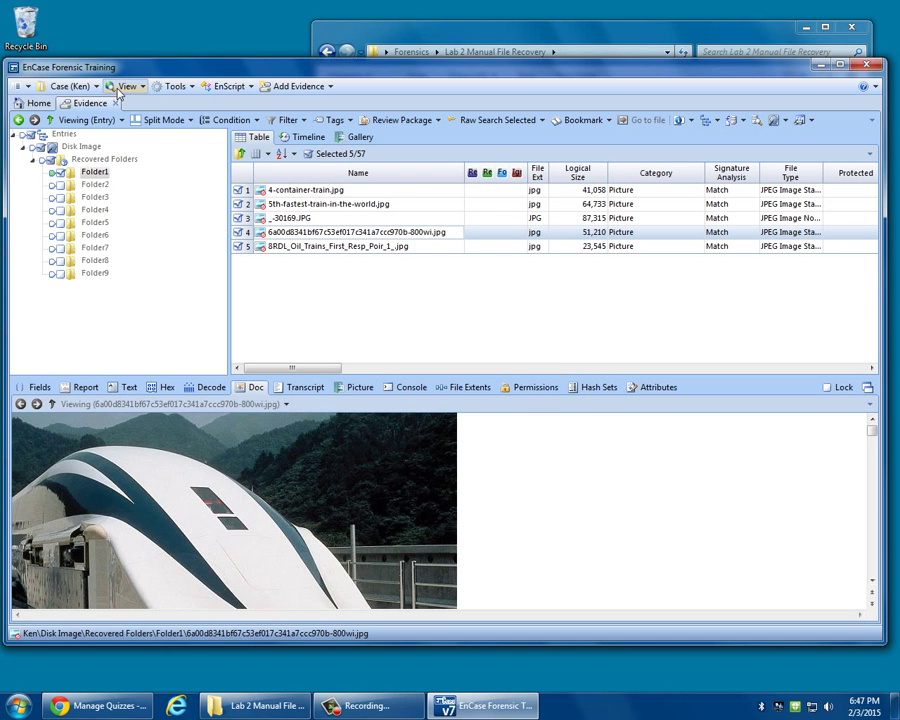
Open the jpgs bookmark folder and view its pictures 5th-fastest-train-in-the-world.jpg and _-30169.JPG
click(118, 90)
click(144, 222)
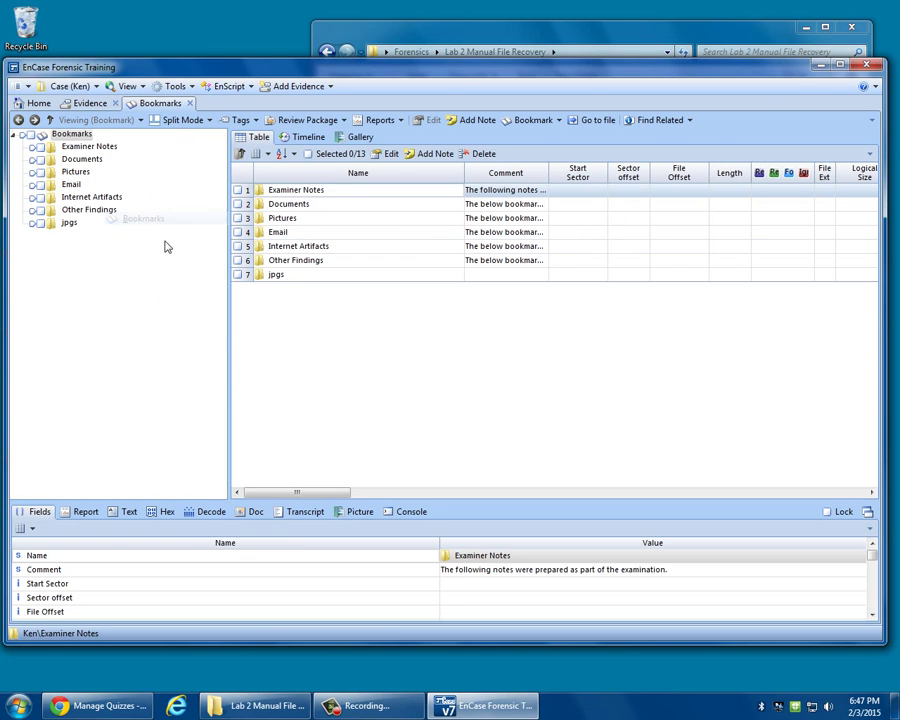
click(72, 224)
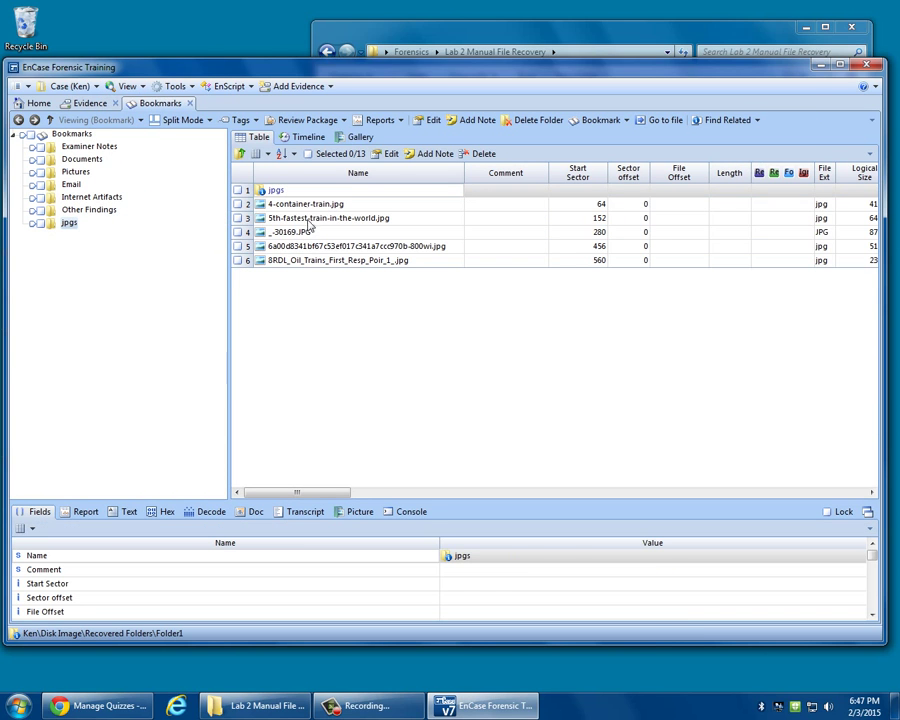
key(Down)
key(Down)
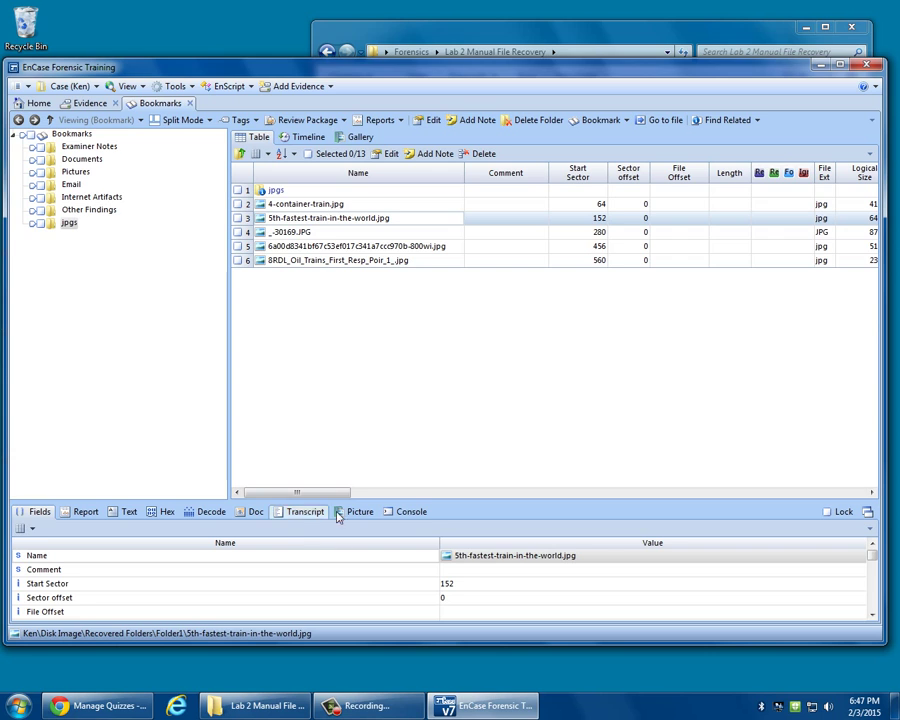
click(357, 512)
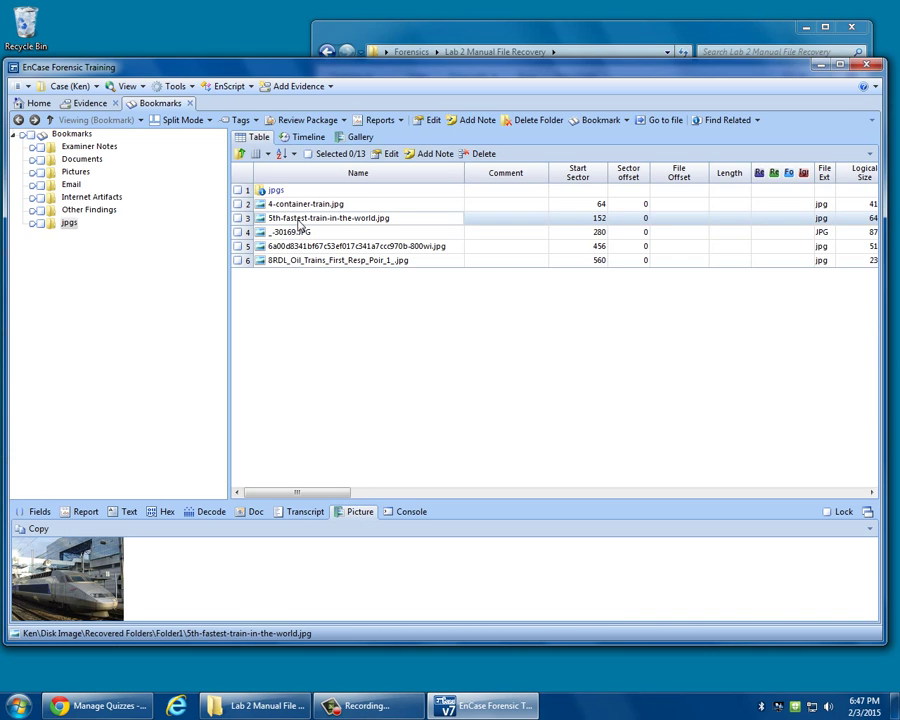
click(303, 233)
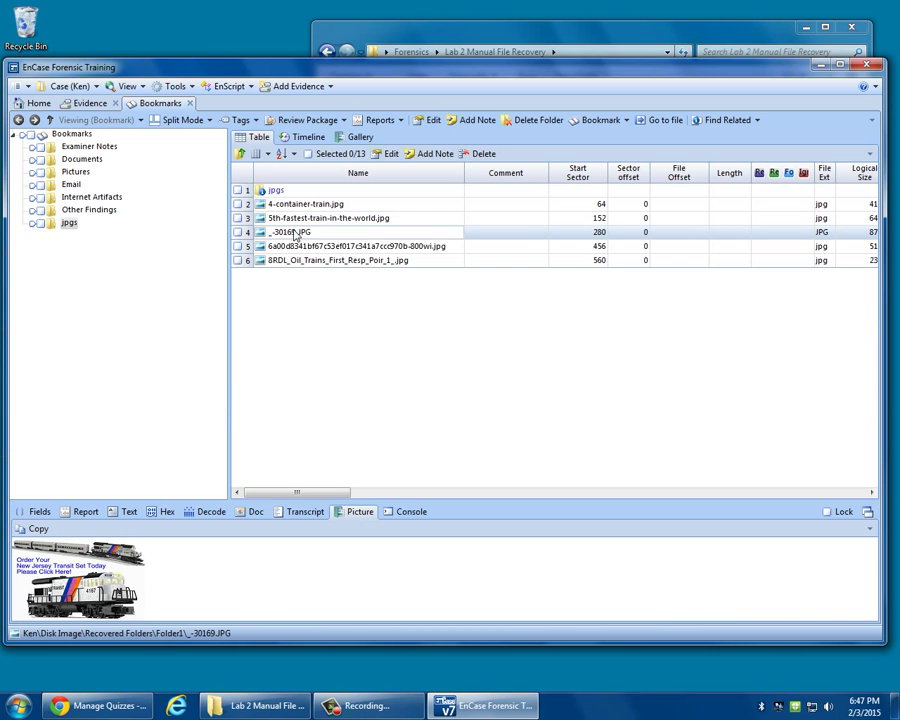
Examine the bookmarked _-30169.JPG as hex, text and transcript
click(165, 512)
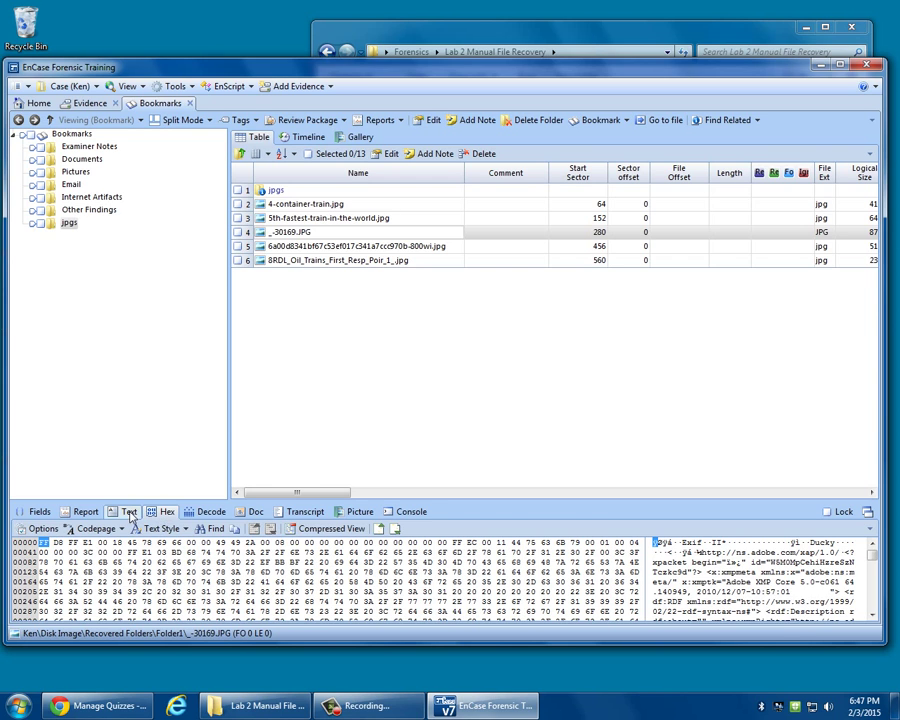
click(127, 512)
click(307, 511)
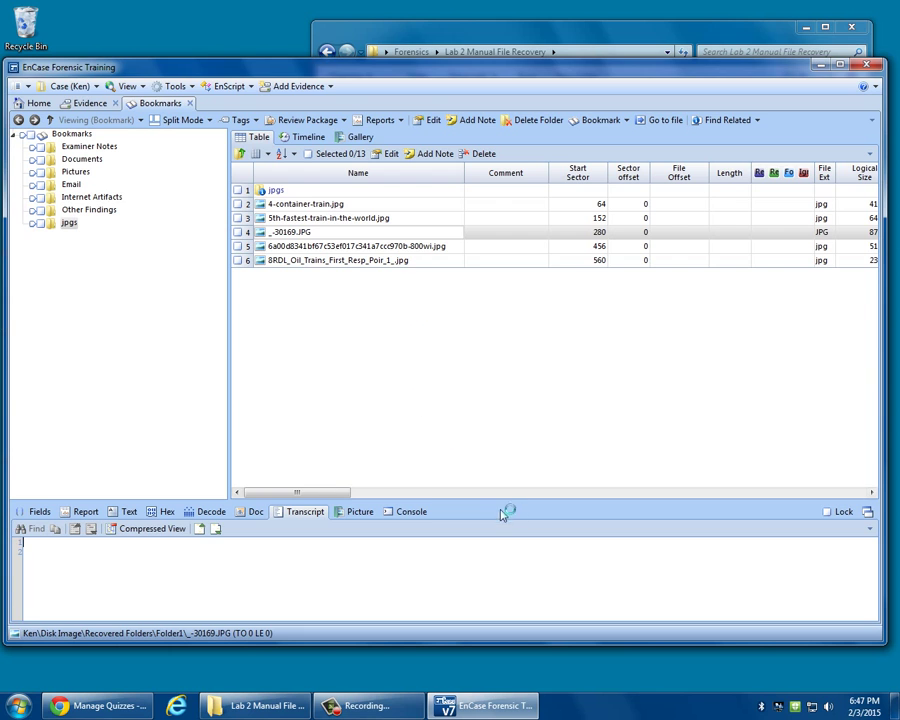
Return to the evidence entries, remove Folder1 from the included folders, and list the files of Folder9
click(89, 104)
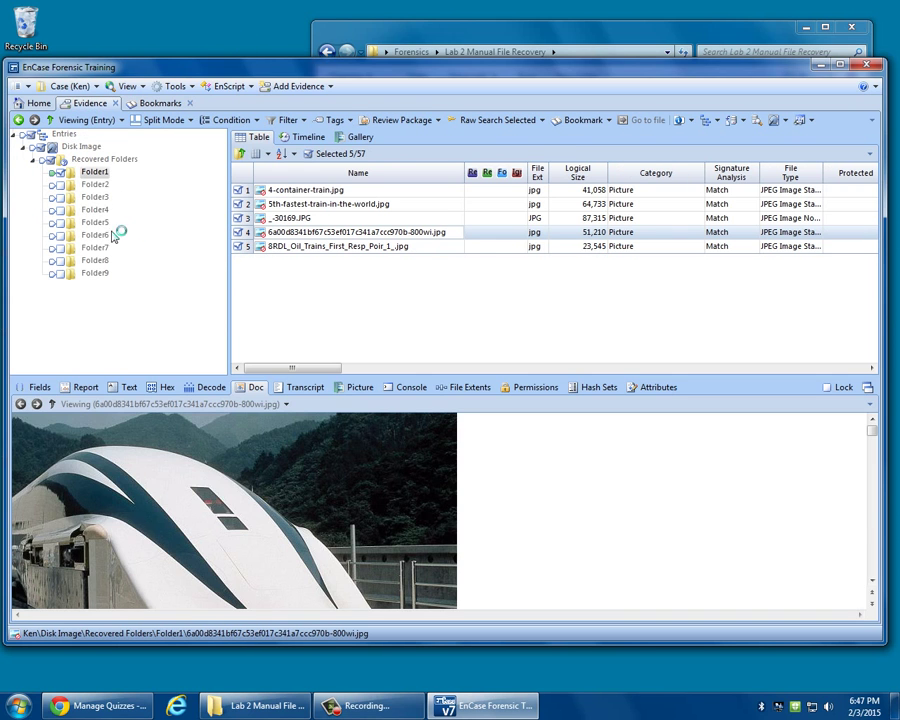
click(95, 197)
click(96, 210)
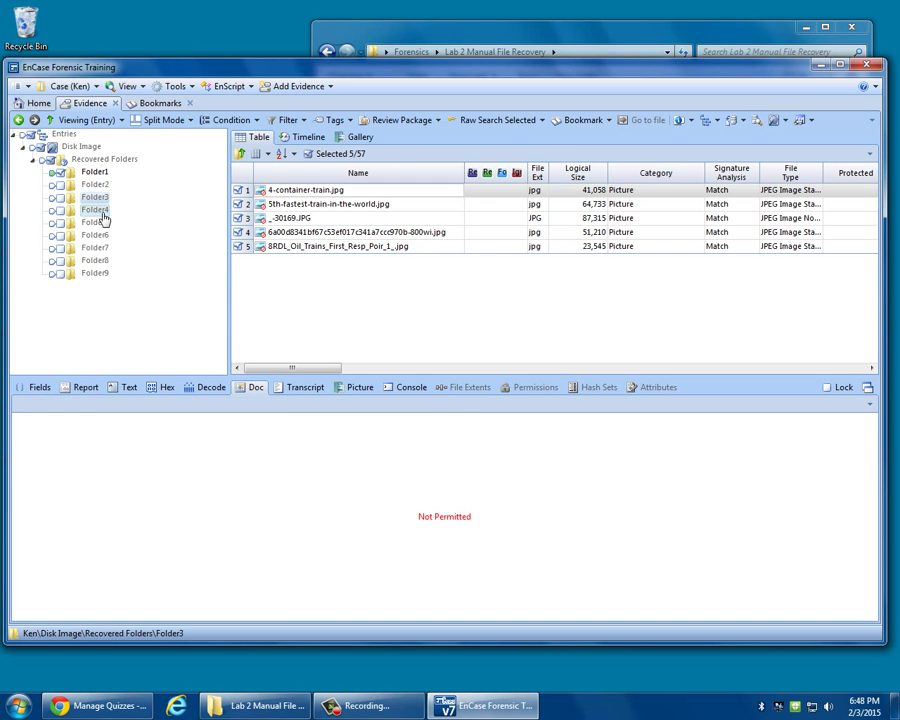
click(96, 222)
click(96, 235)
click(100, 248)
click(97, 260)
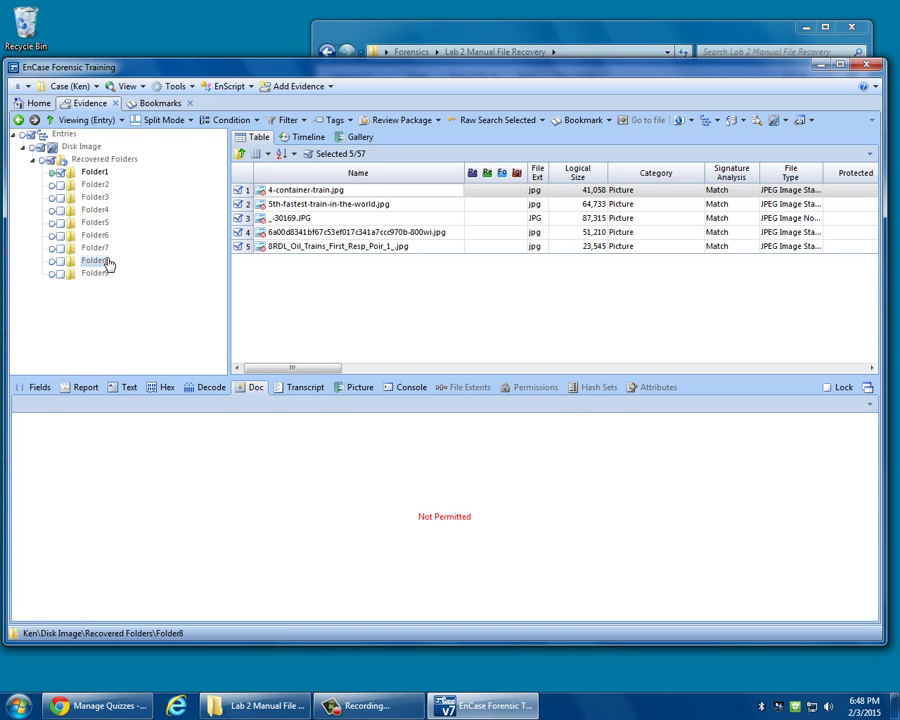
click(100, 274)
click(52, 174)
click(96, 273)
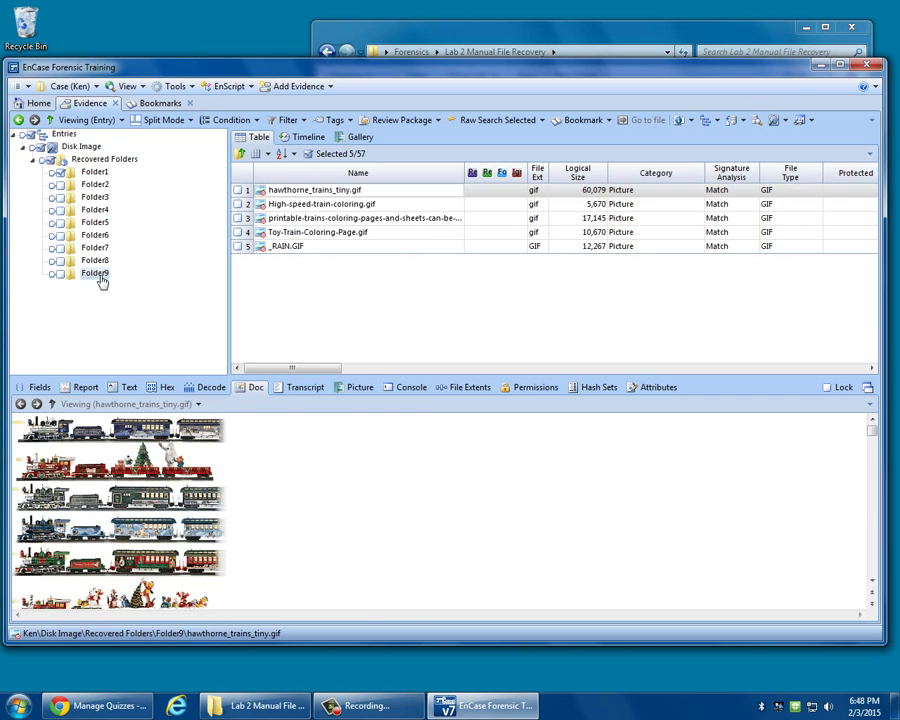
List the recovered files of Folder8, Folder7, Folder6 and Folder5 in turn
click(96, 261)
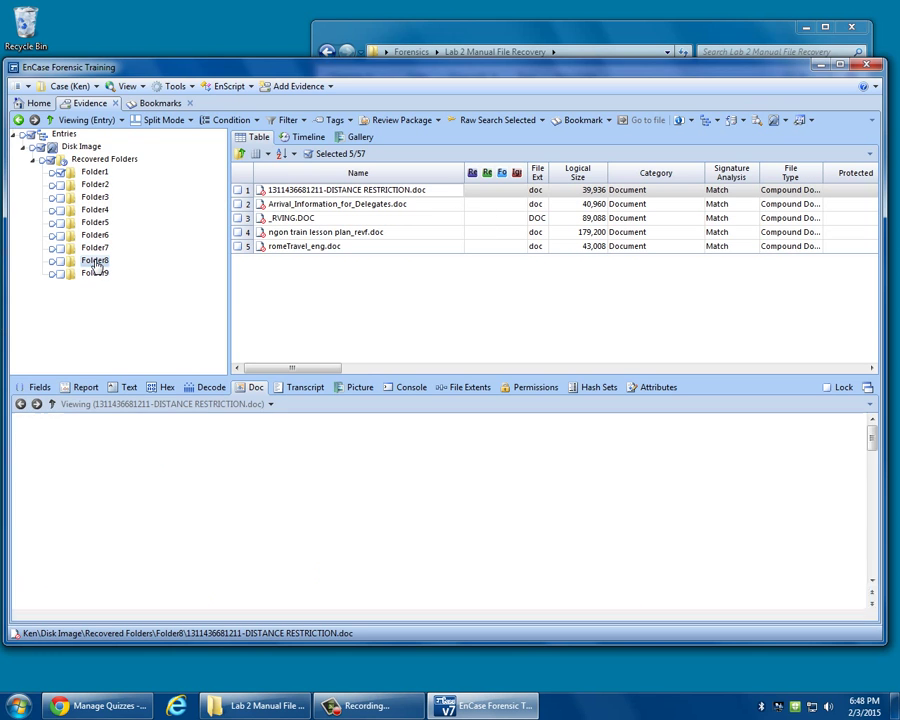
click(100, 248)
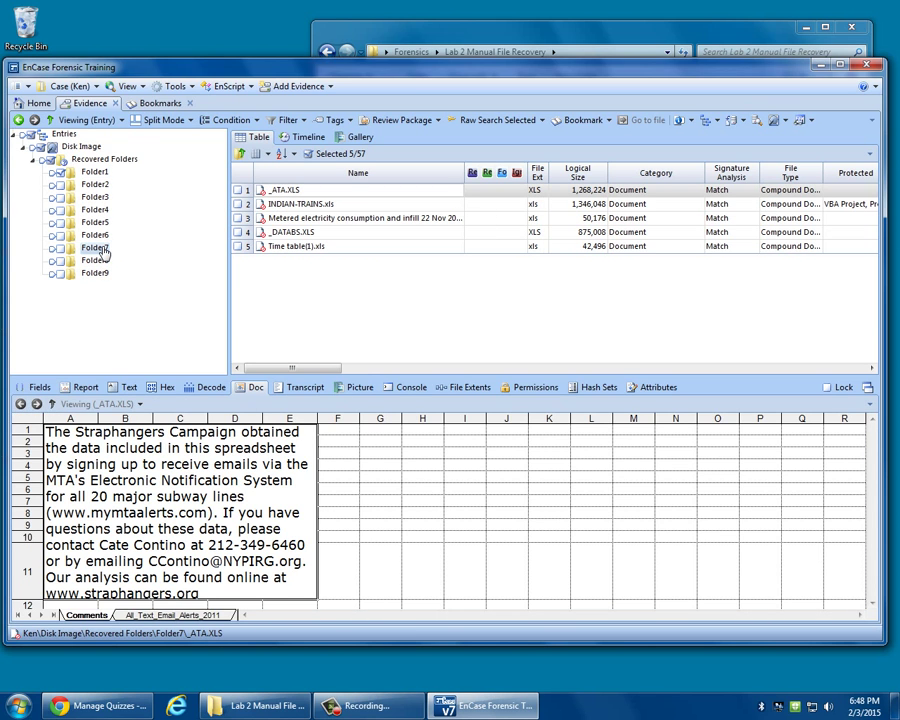
click(100, 235)
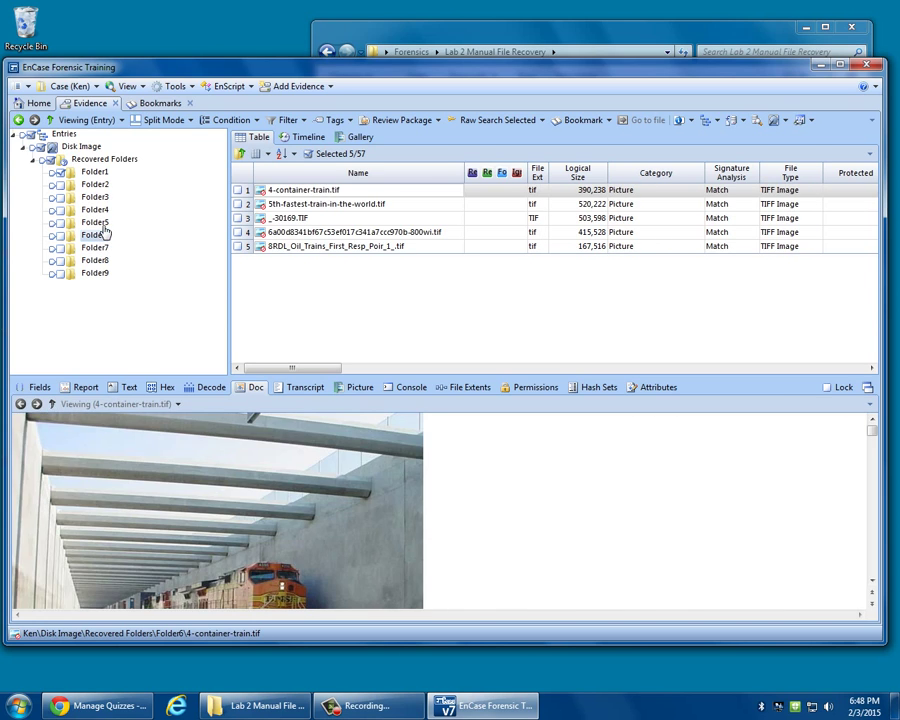
click(100, 223)
Preview 4travel-planes,trains,autos_silent.ppt in Folder5 and read through its transcript
click(318, 231)
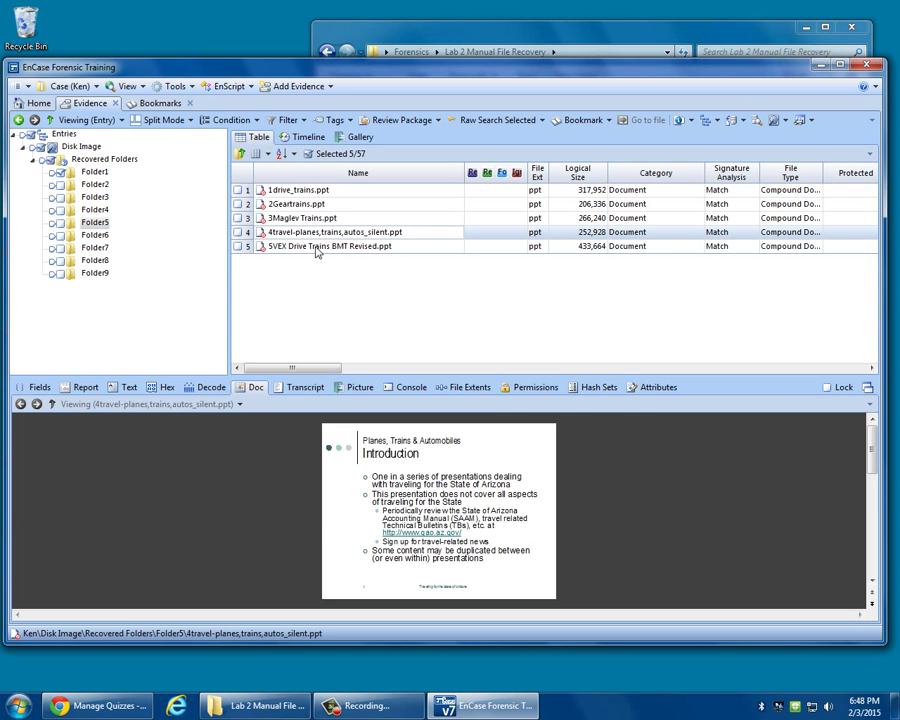
click(302, 388)
scroll(266, 496, down, 15)
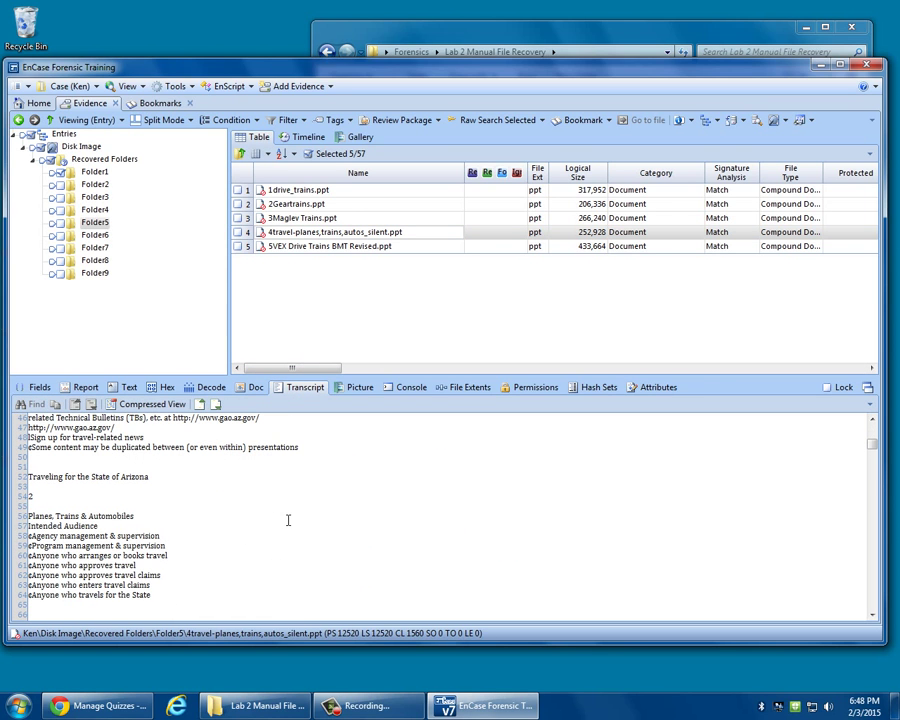
scroll(288, 520, up, 12)
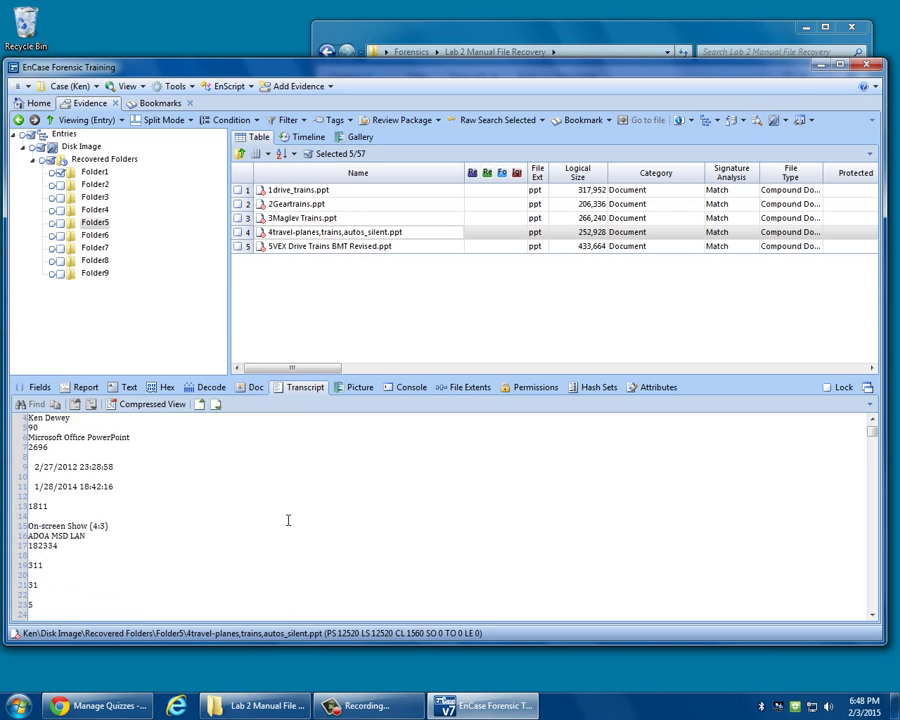
scroll(290, 520, down, 5)
scroll(292, 525, down, 7)
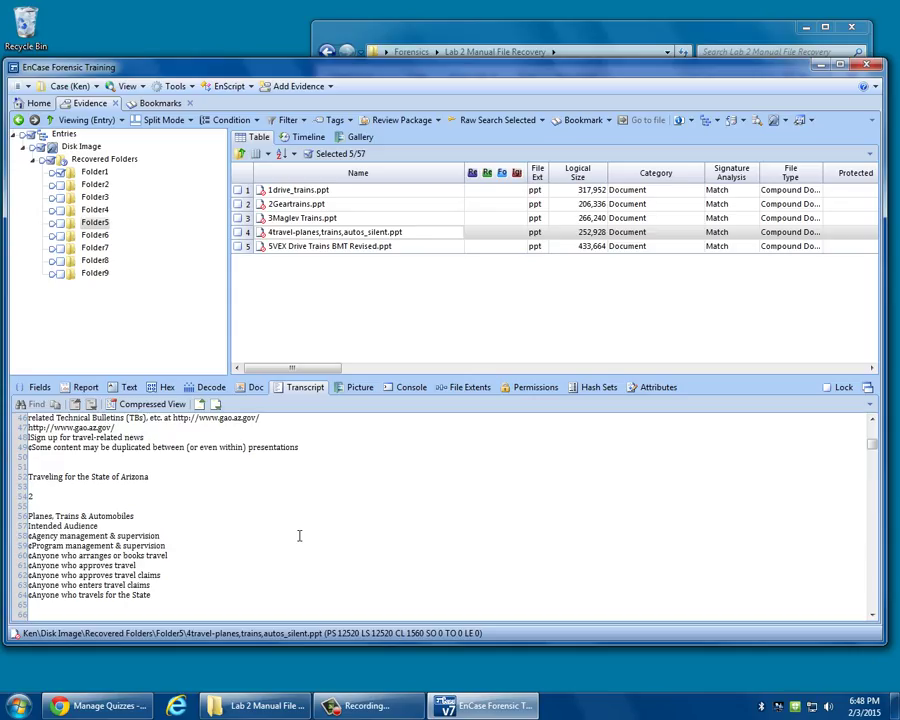
Select the jpgs bookmark folder and add it to the Examination Report with the default section formatting
click(158, 103)
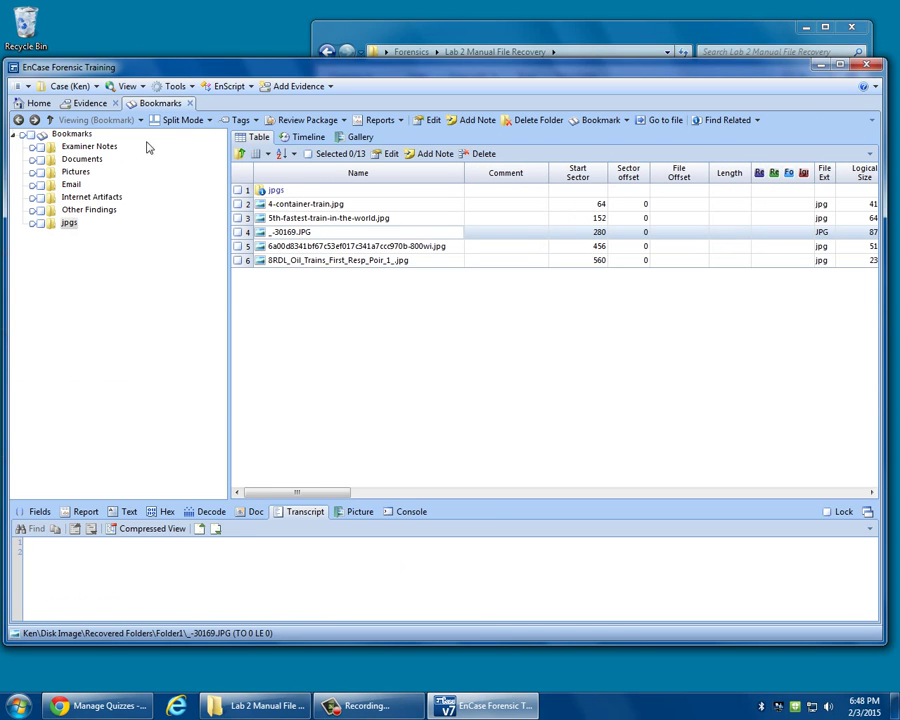
right_click(68, 226)
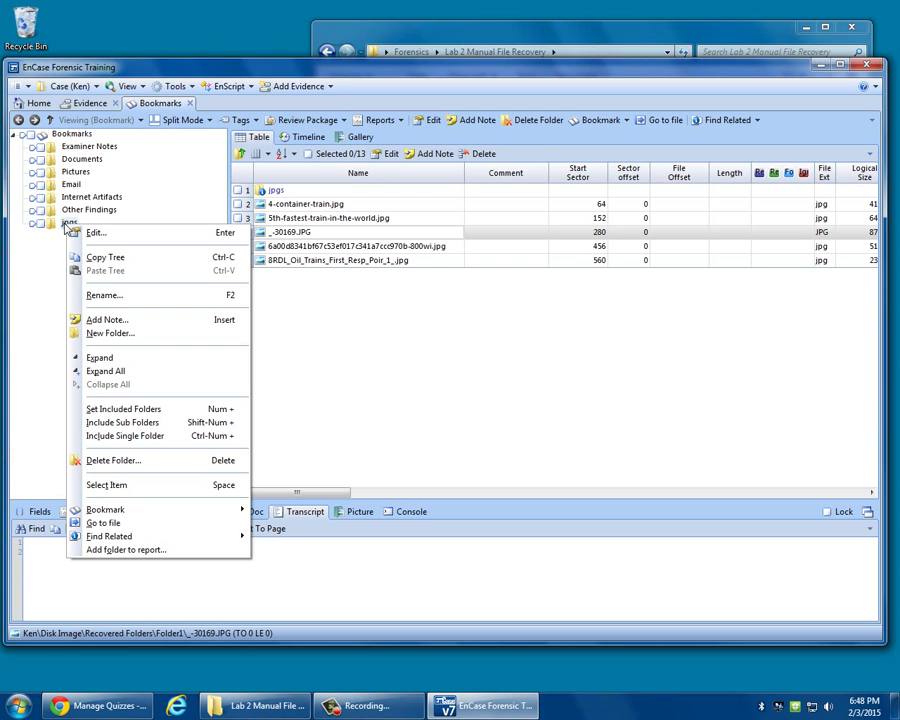
click(63, 222)
click(398, 121)
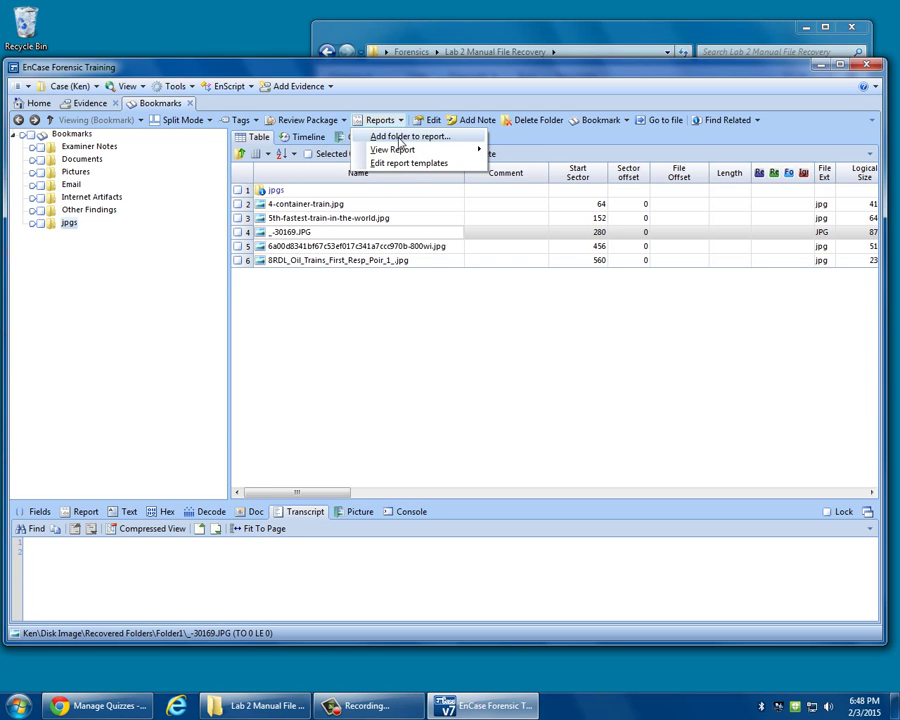
click(40, 223)
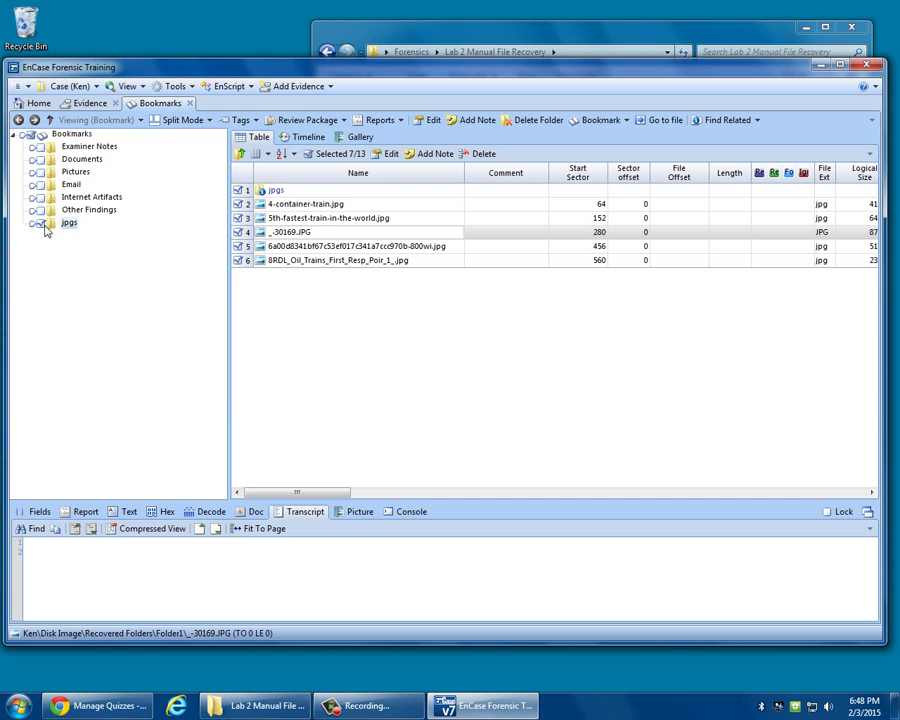
click(400, 121)
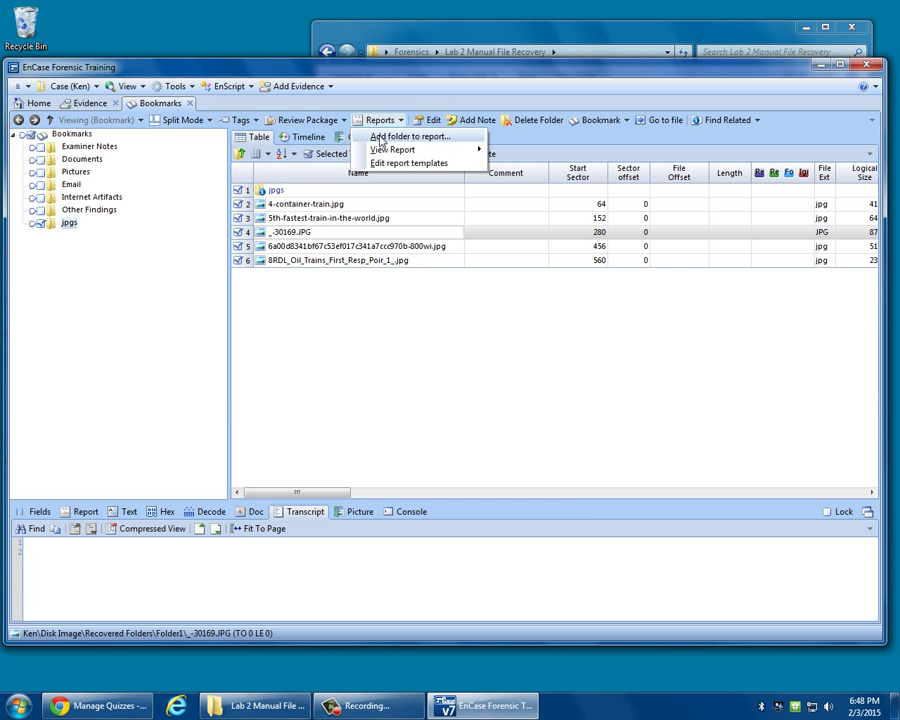
click(380, 138)
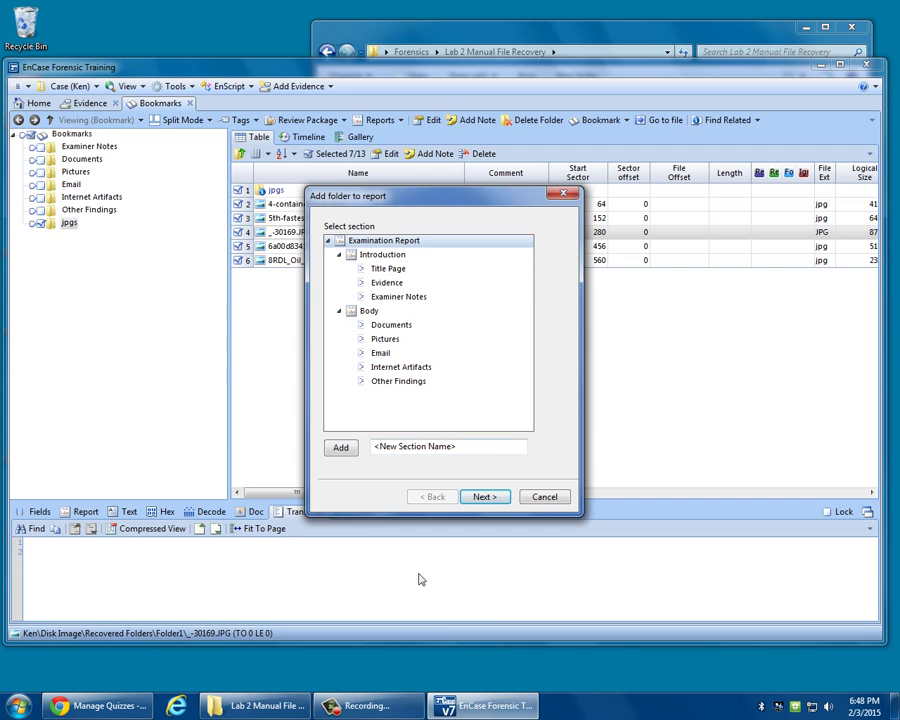
click(480, 499)
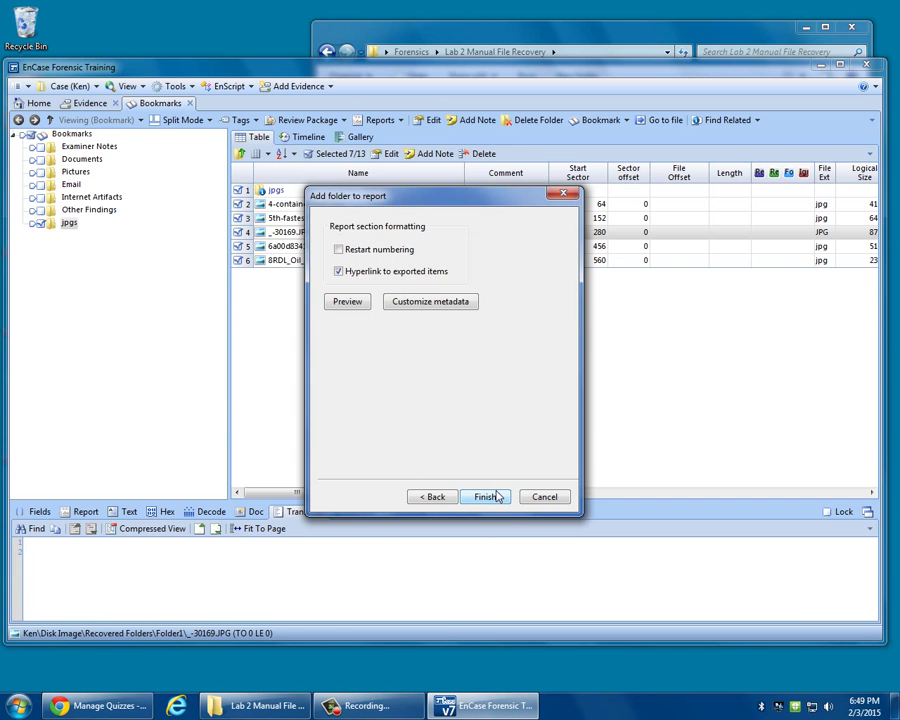
click(486, 497)
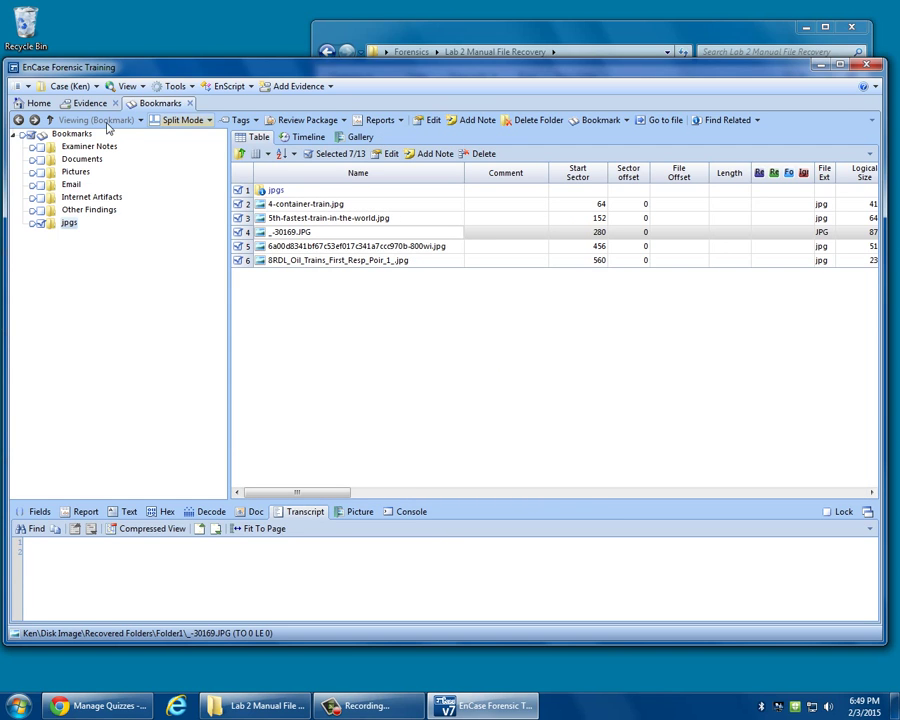
View the Examination Report and look through its entries for the bookmarked JPEG files
click(390, 121)
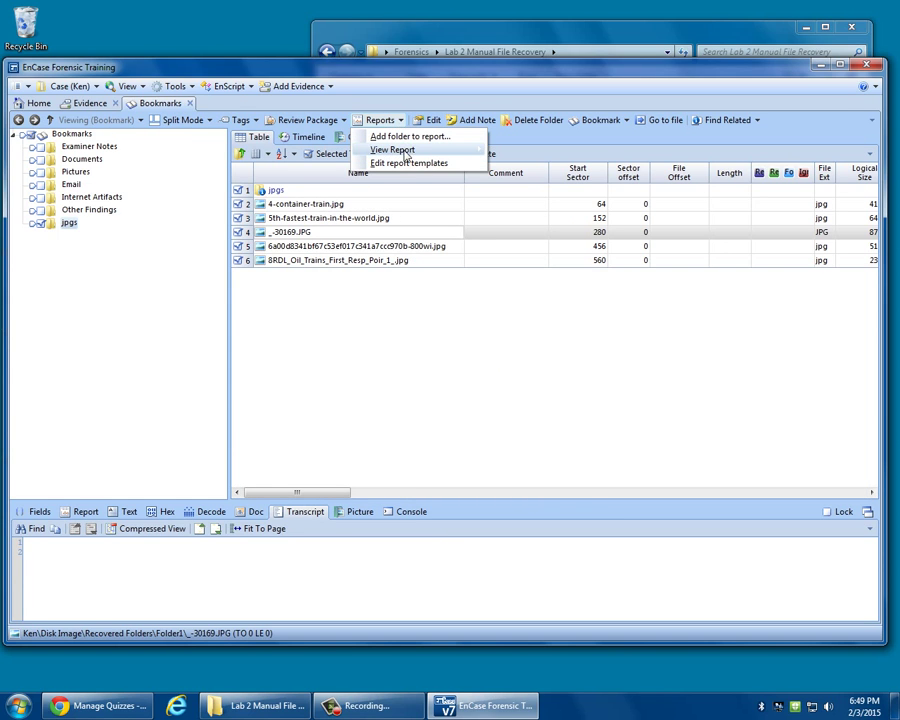
mouse_move(476, 150)
click(510, 150)
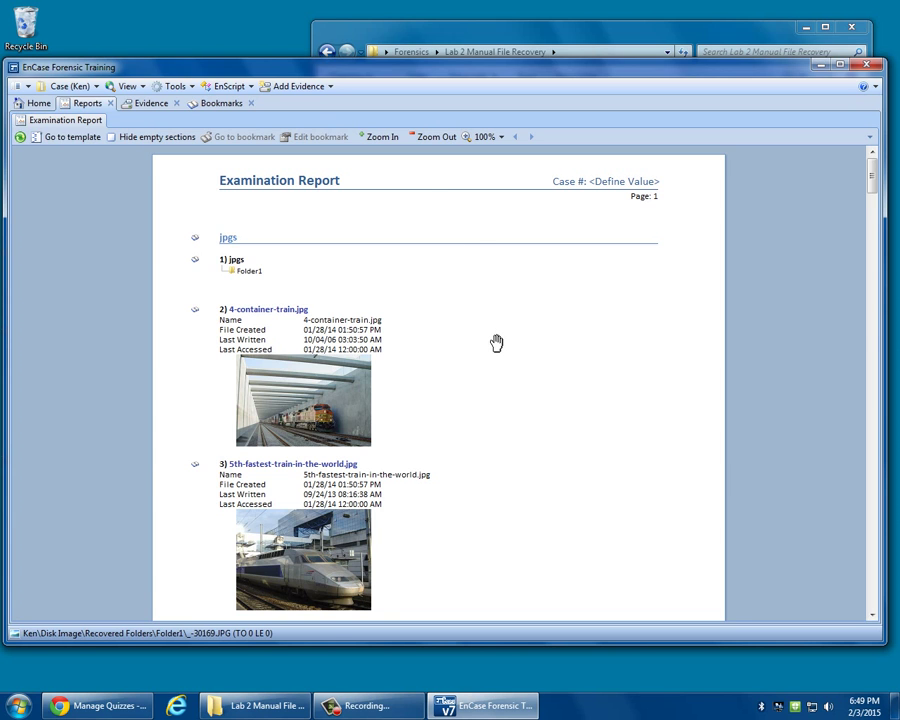
scroll(497, 343, down, 5)
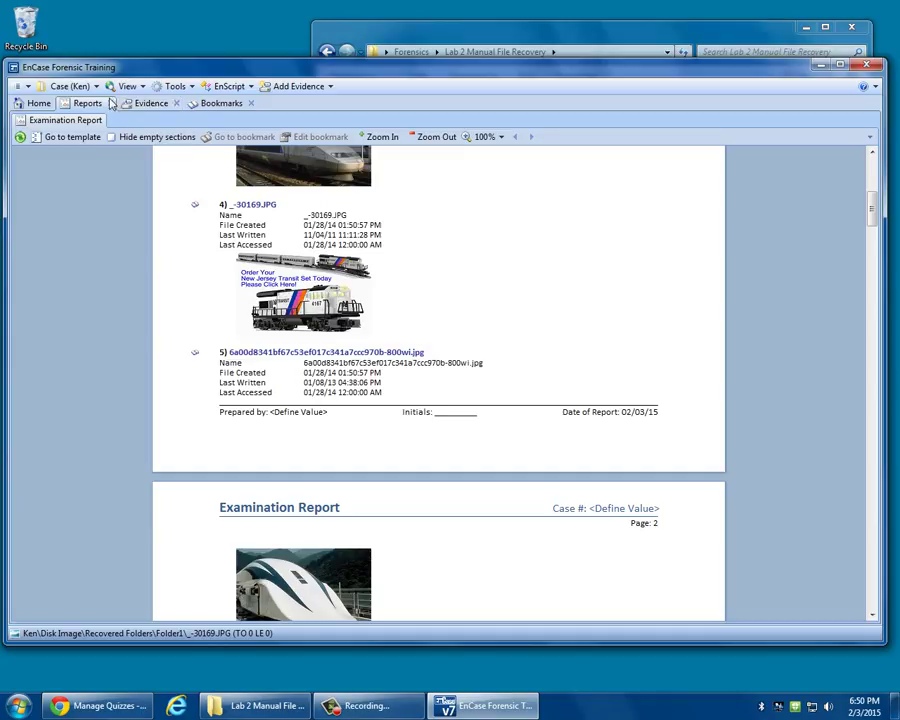
Close the bookmarks, evidence and report views, returning to the case home page
click(251, 103)
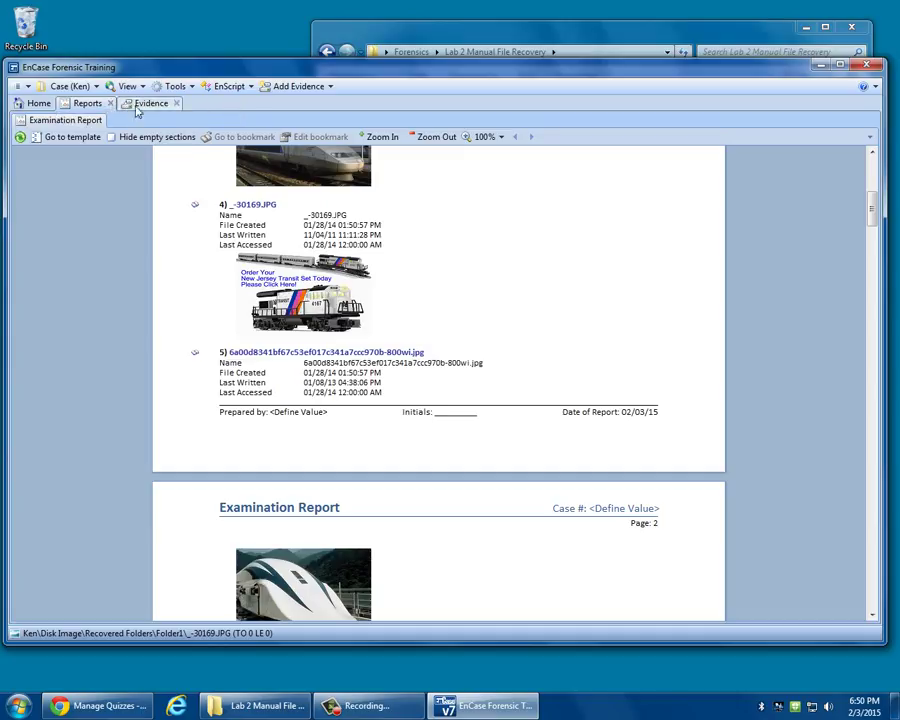
click(131, 104)
click(33, 104)
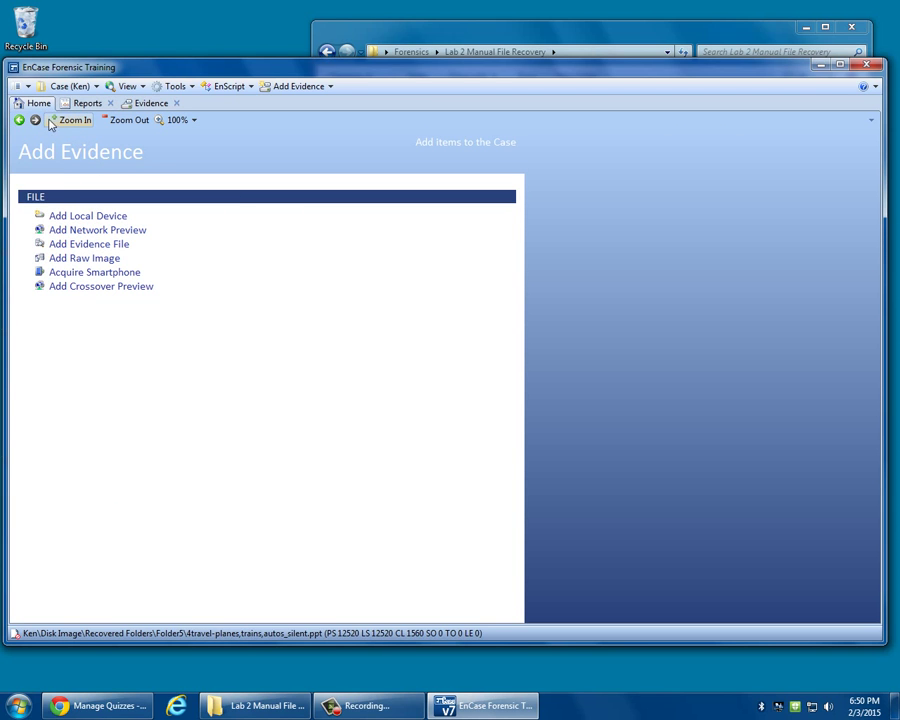
click(18, 119)
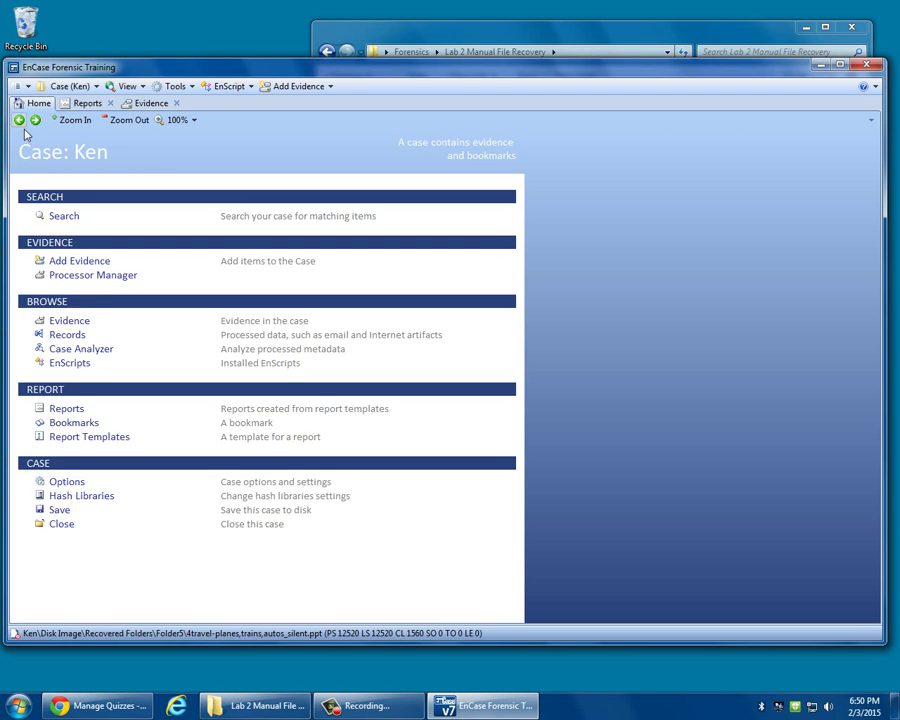
click(79, 321)
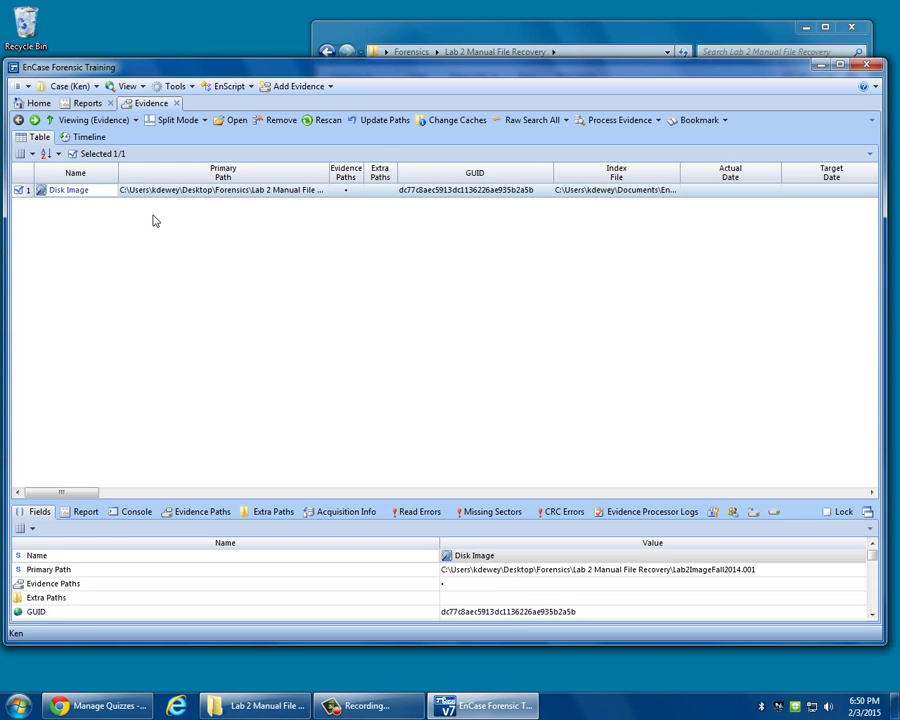
click(76, 191)
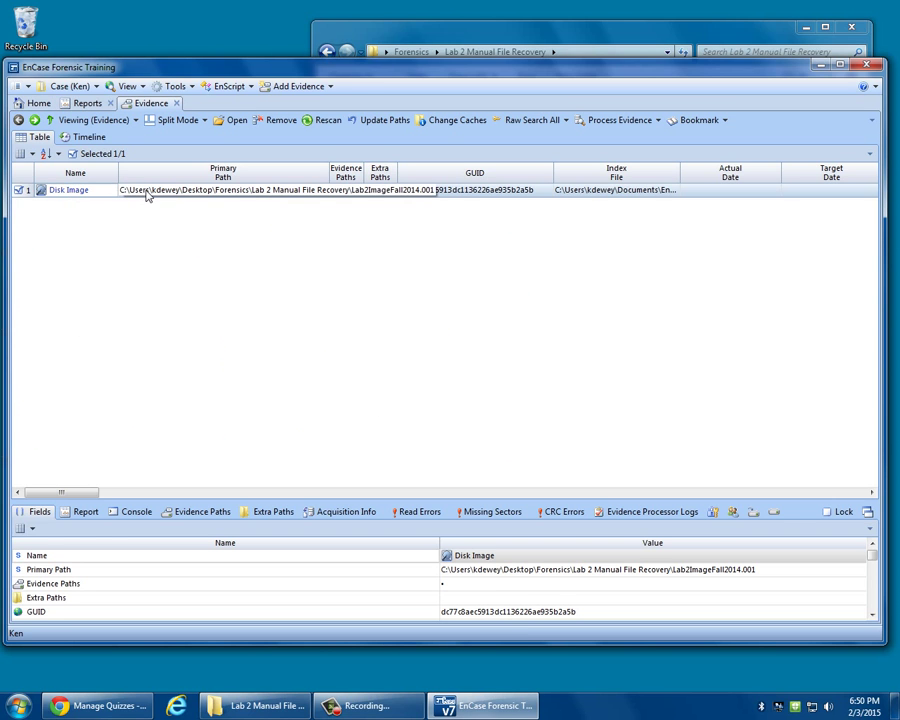
click(176, 103)
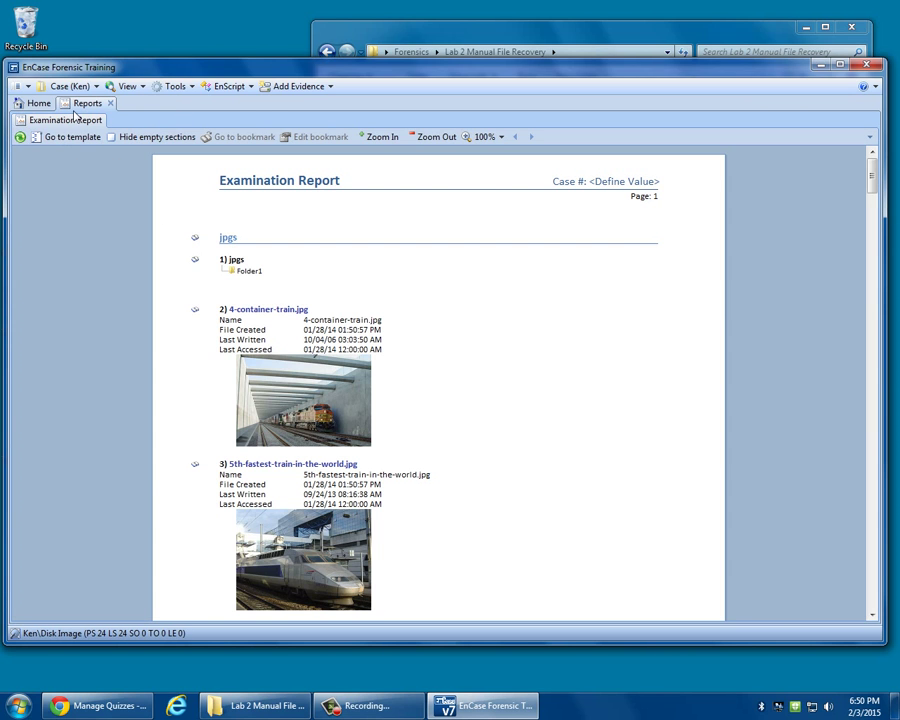
click(110, 103)
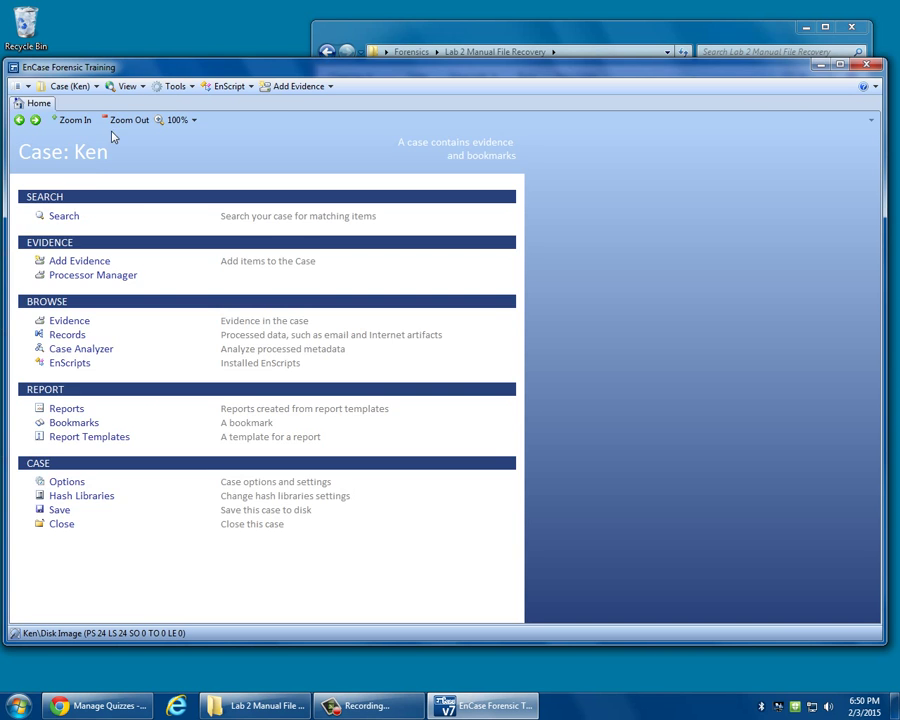
click(71, 318)
click(77, 191)
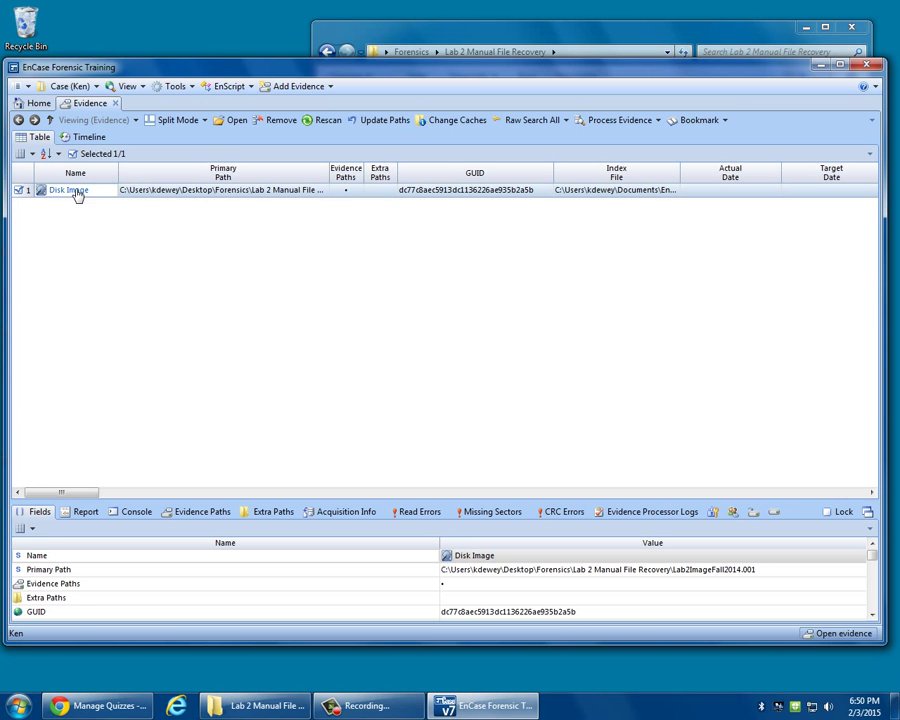
click(115, 103)
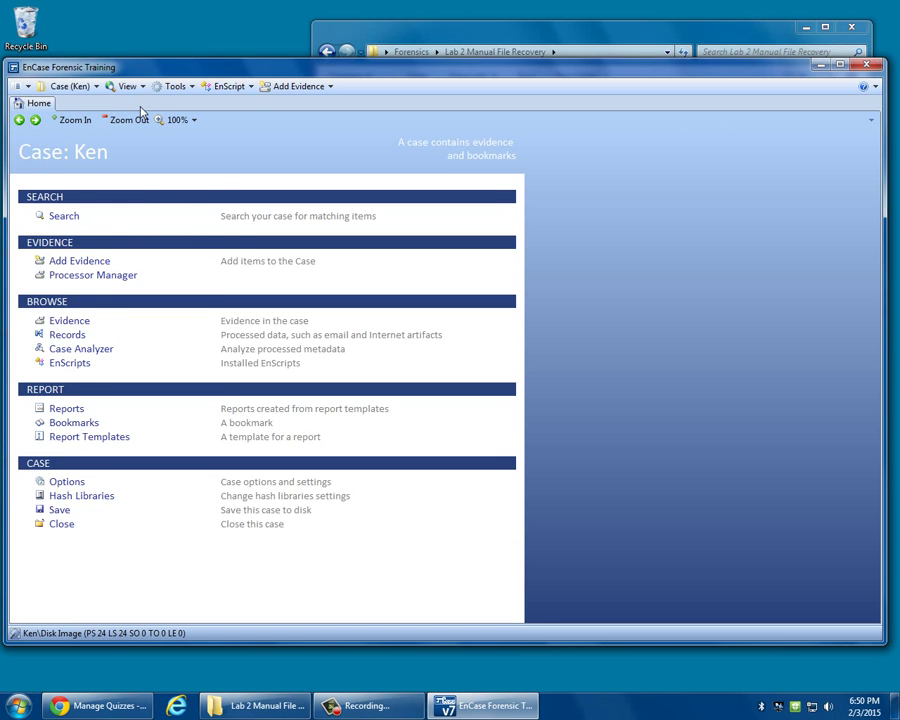
Check the evidence processing status in the Processor Manager and close it
click(125, 86)
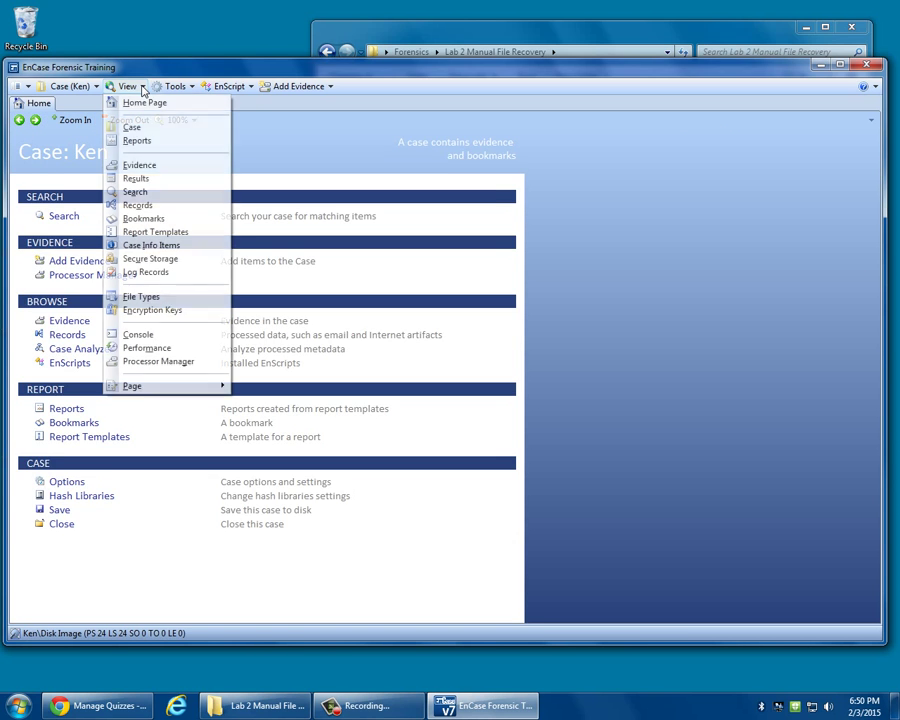
click(159, 361)
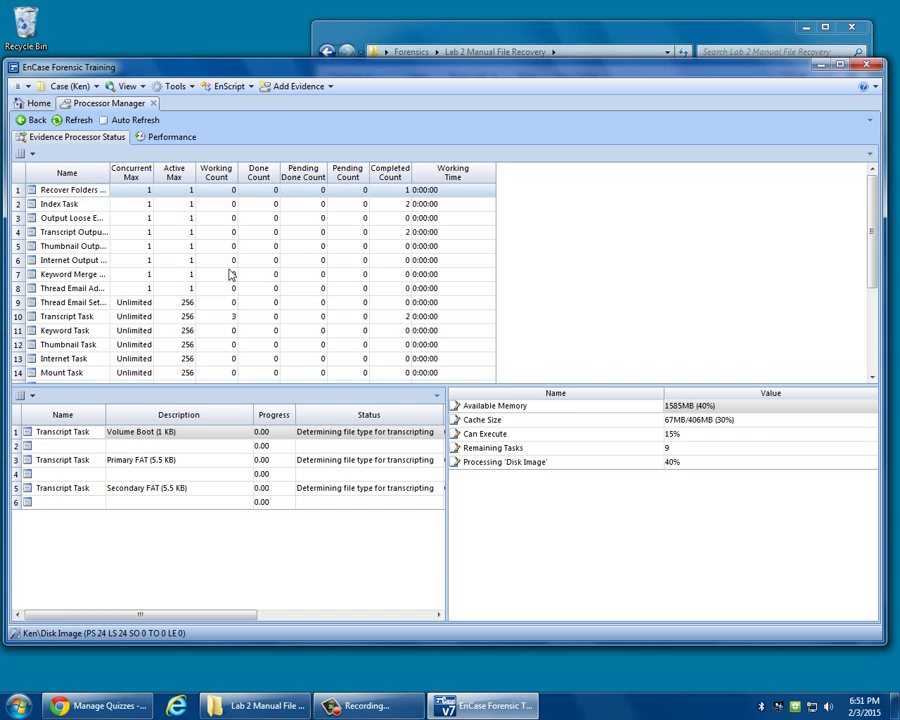
click(154, 104)
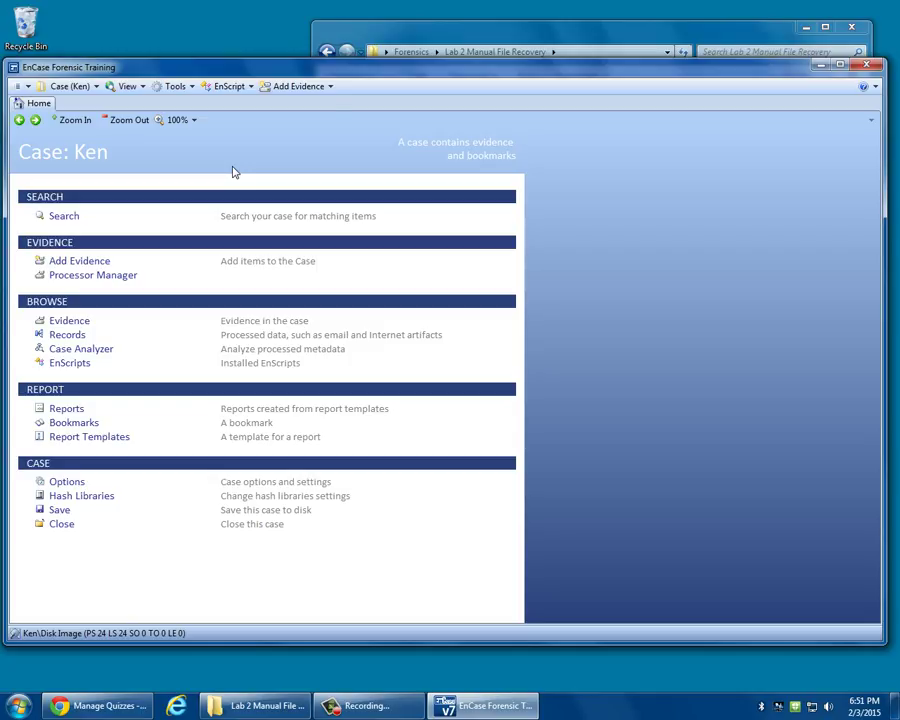
Exit the forensic program and confirm closing it
click(866, 67)
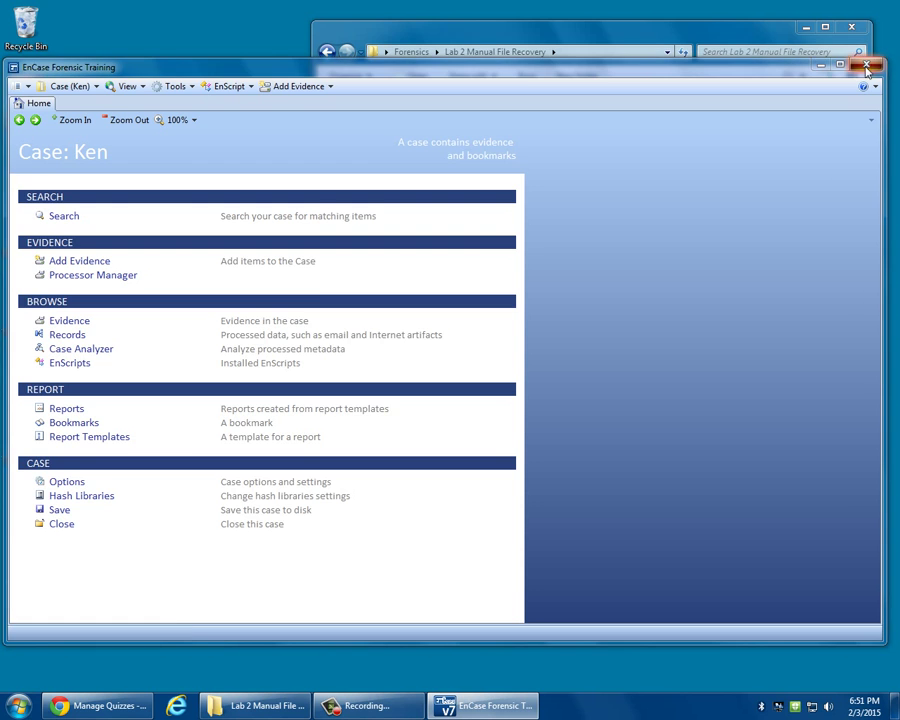
click(485, 400)
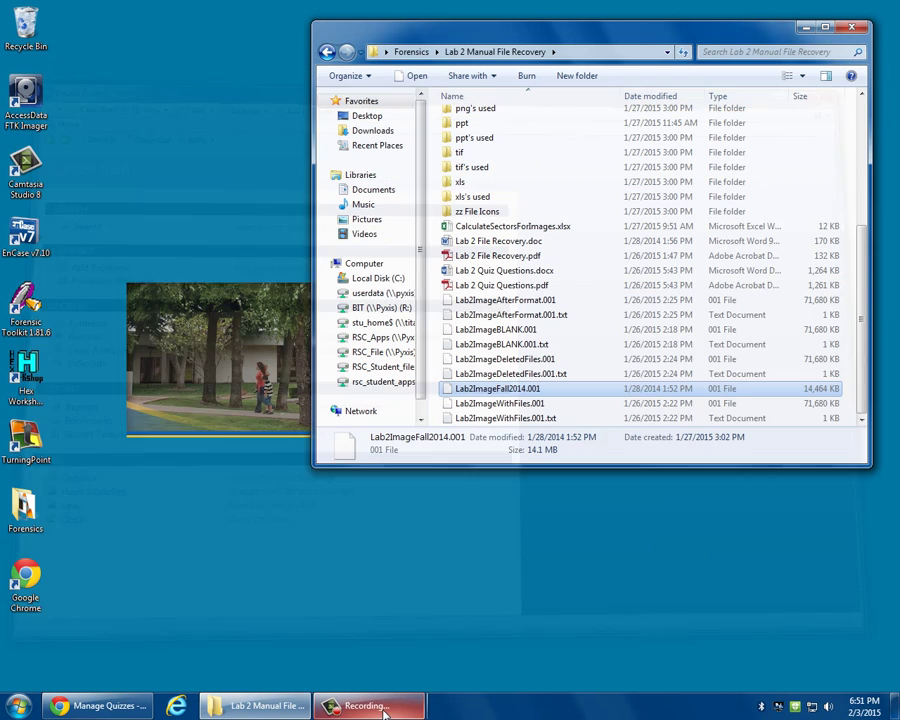